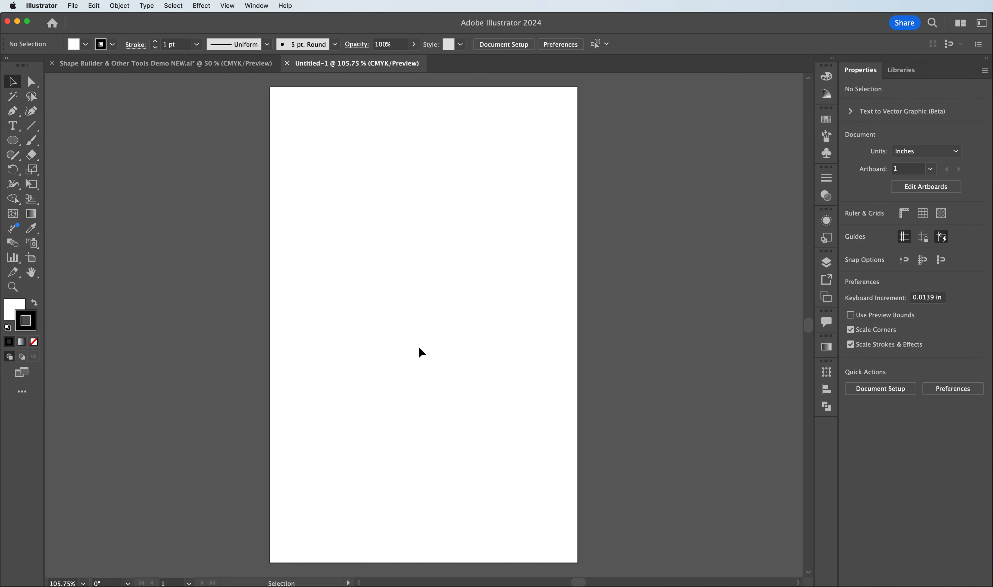
Step: Draw a rectangle about 5.5 by 2.47 in across the bottom of the artboard and fill it with green 149E00
{"action": "left_click", "coordinate": [14, 141]}
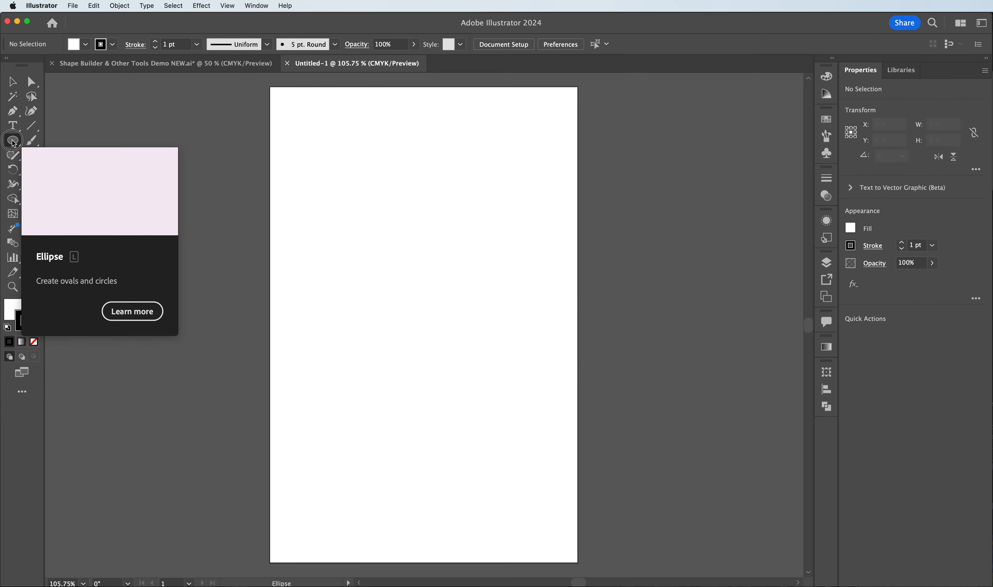
{"action": "left_click", "coordinate": [82, 141]}
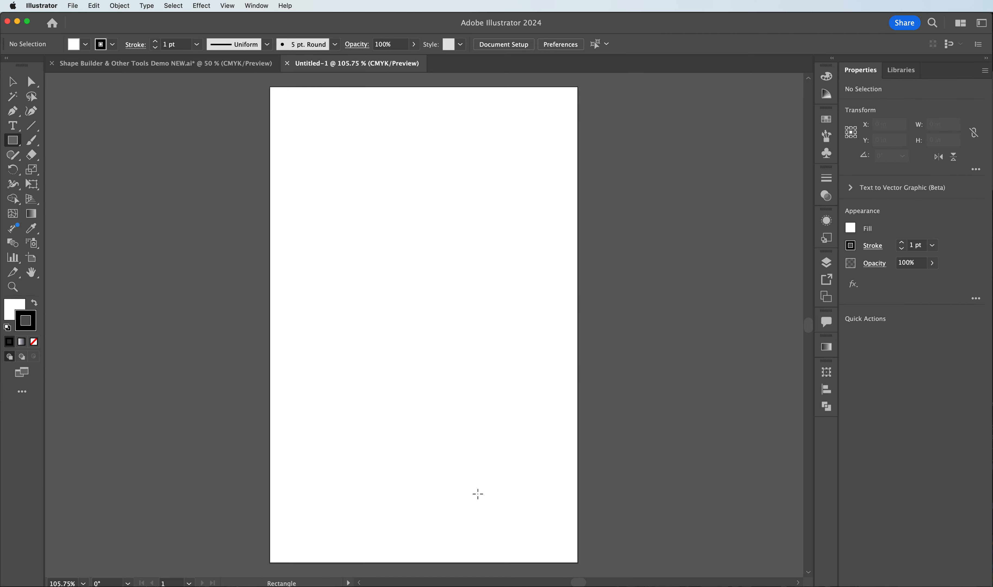
{"action": "mouse_move", "coordinate": [577, 562]}
{"action": "left_mouse_down"}
{"action": "mouse_move", "coordinate": [310, 427]}
{"action": "mouse_move", "coordinate": [270, 424]}
{"action": "left_mouse_up"}
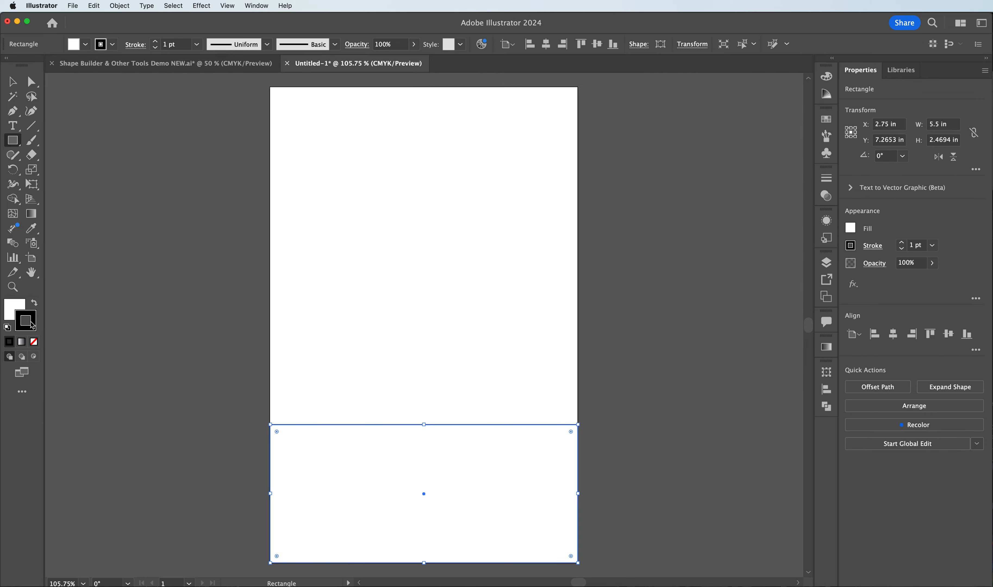
{"action": "double_click", "coordinate": [16, 310]}
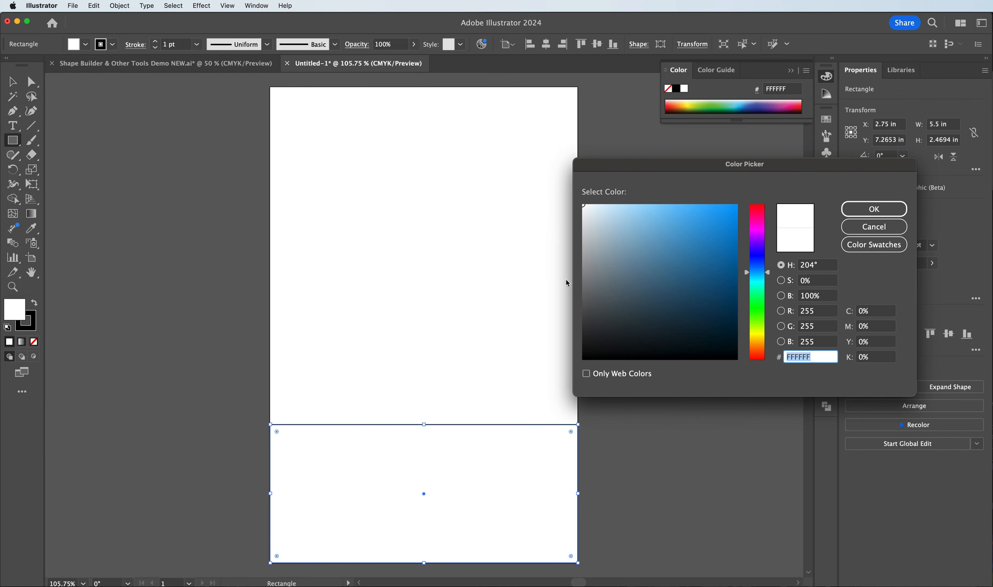
{"action": "left_click_drag", "start_coordinate": [749, 305], "coordinate": [757, 313]}
{"action": "left_click", "coordinate": [680, 244]}
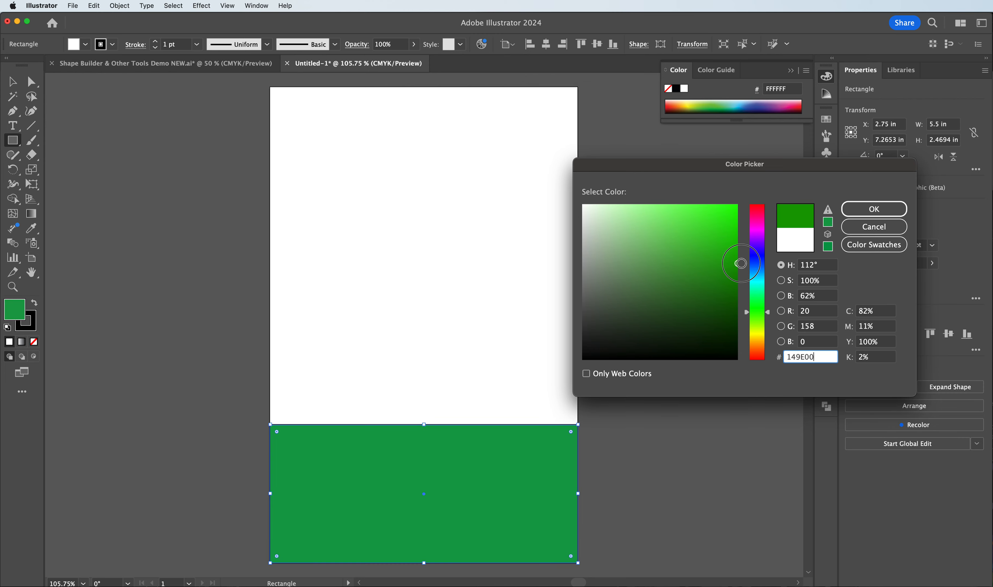
{"action": "left_click", "coordinate": [873, 208]}
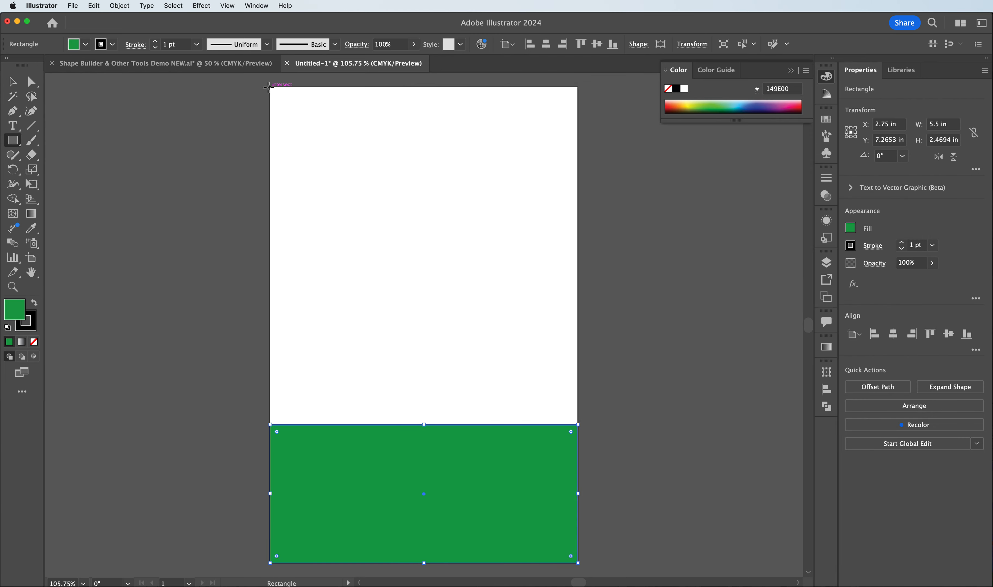
Step: Cover the artboard above the green band with a rectangle about 5.5 by 6.03 in, filled with light blue 5AE0FF
{"action": "left_click_drag", "start_coordinate": [268, 87], "coordinate": [578, 424]}
{"action": "double_click", "coordinate": [20, 310]}
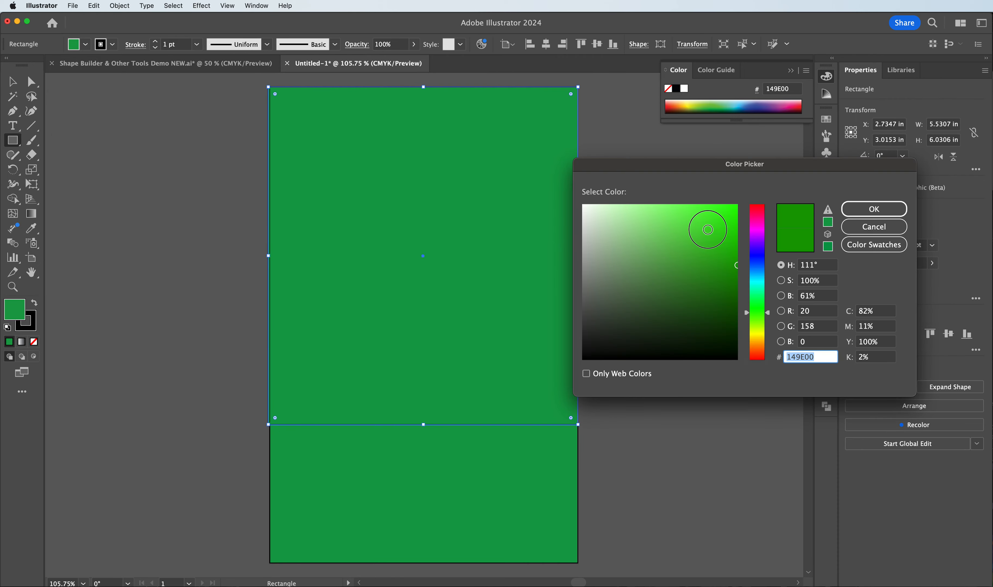
{"action": "type", "text": "73FF5A"}
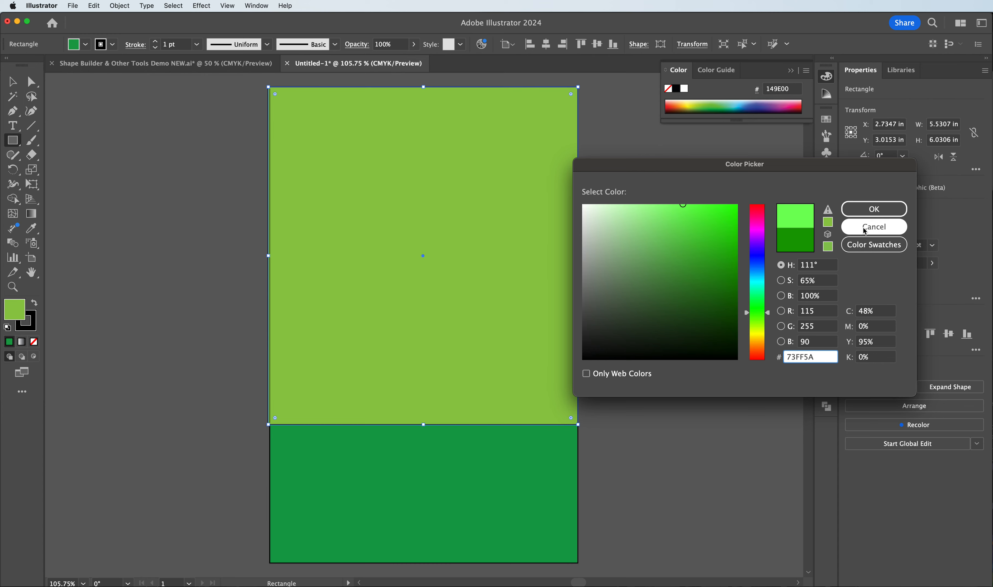
{"action": "left_click", "coordinate": [756, 278]}
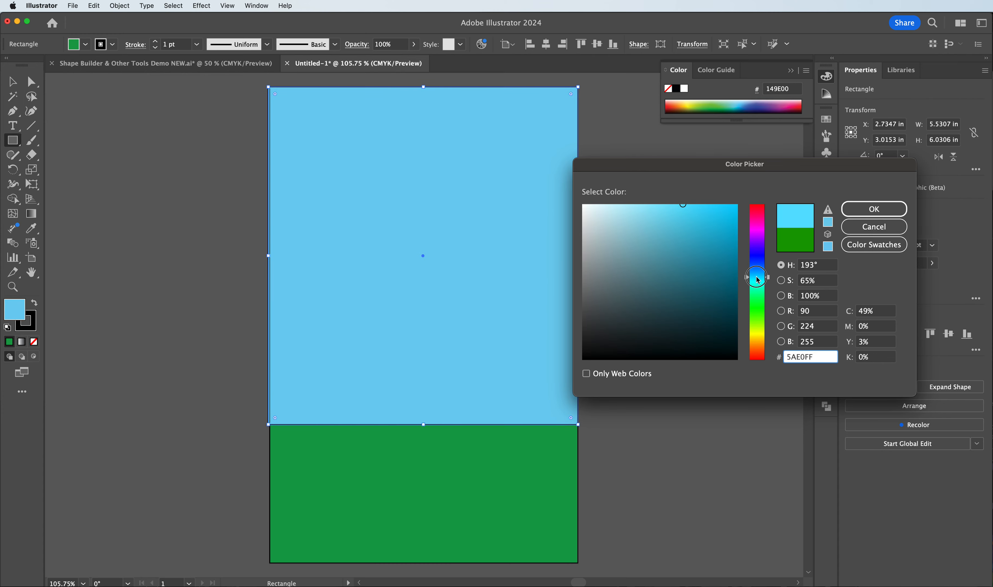
{"action": "left_click", "coordinate": [873, 208]}
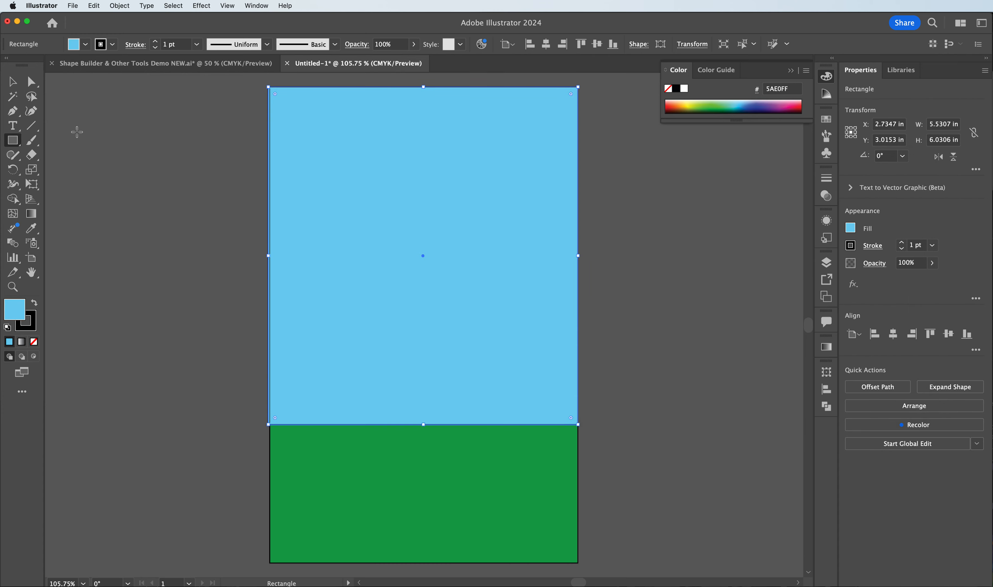
{"action": "left_click", "coordinate": [14, 81]}
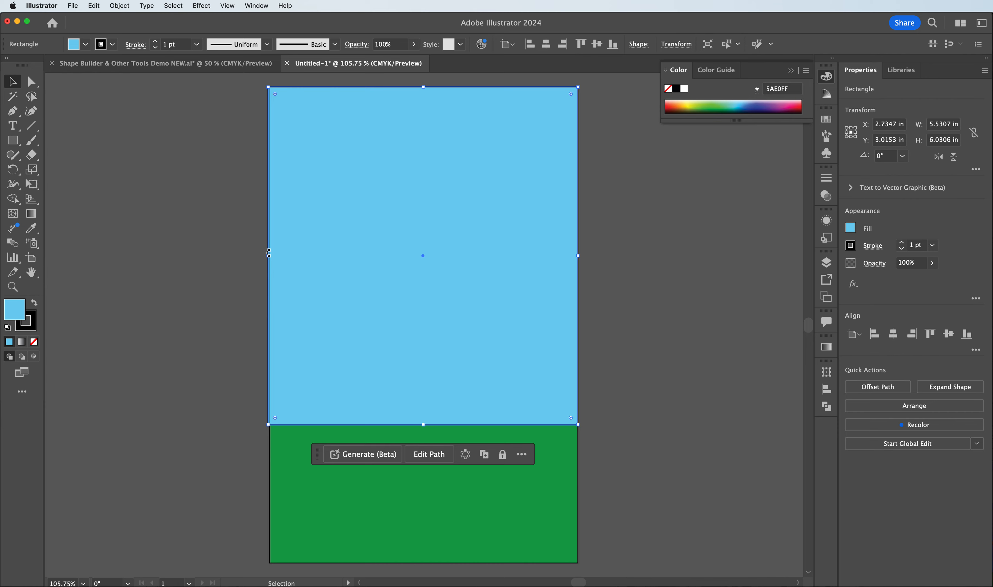
{"action": "left_click_drag", "start_coordinate": [268, 255], "coordinate": [270, 256]}
Step: Give the blue rectangle a linear white-to-blue gradient, removing the black stop and placing the blue stop at 100%
{"action": "left_click", "coordinate": [31, 213]}
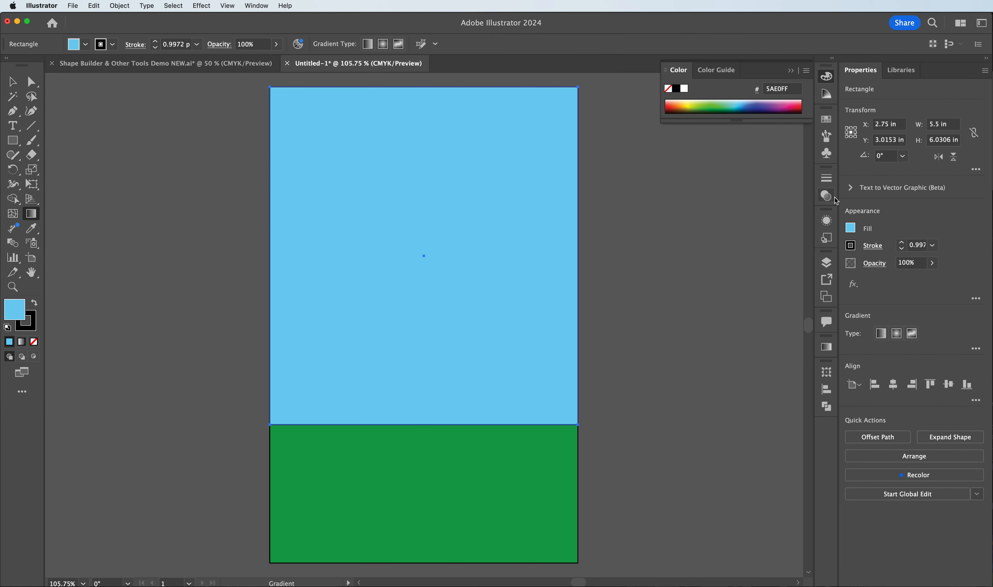
{"action": "left_click", "coordinate": [823, 343]}
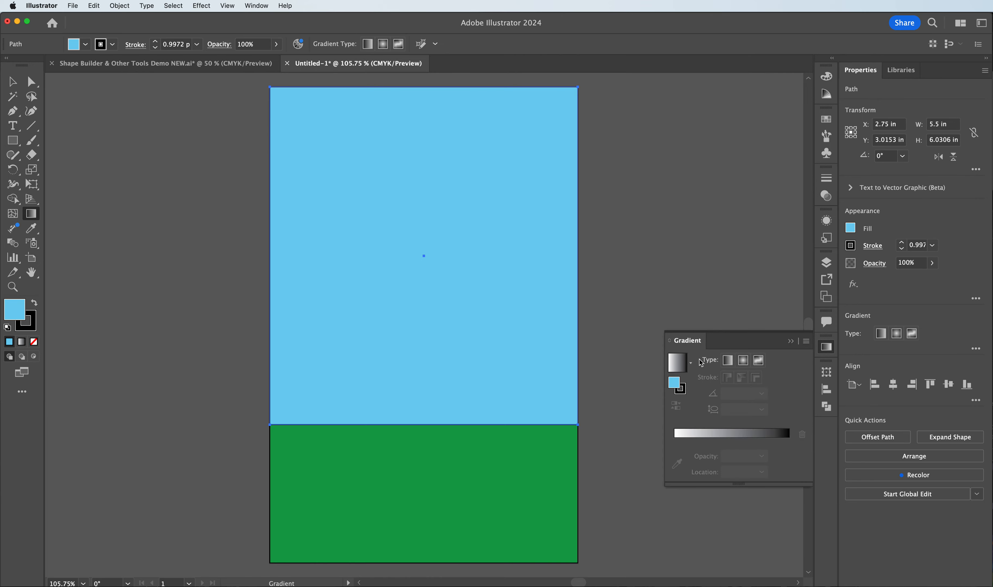
{"action": "left_click", "coordinate": [733, 440]}
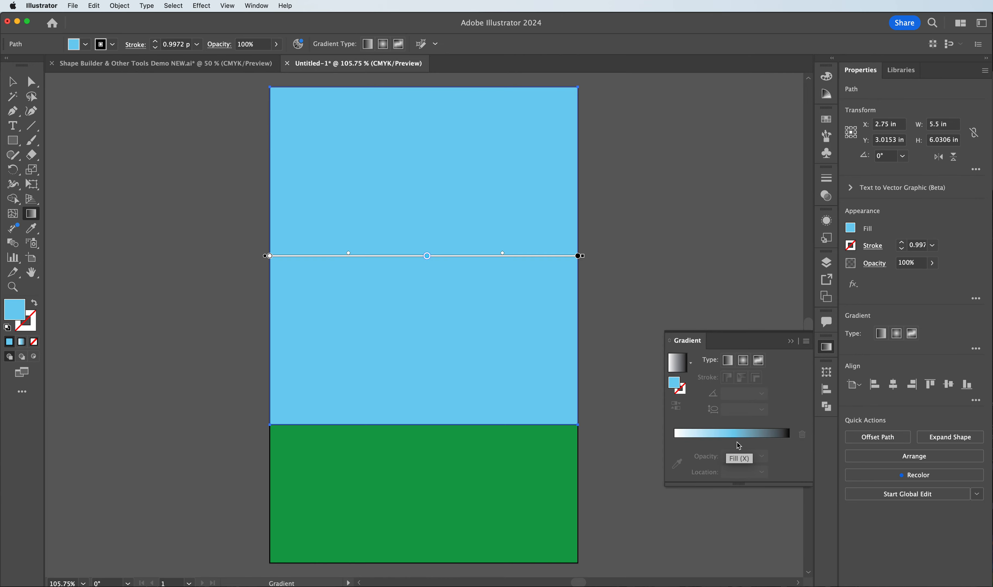
{"action": "left_click_drag", "start_coordinate": [788, 441], "coordinate": [789, 467]}
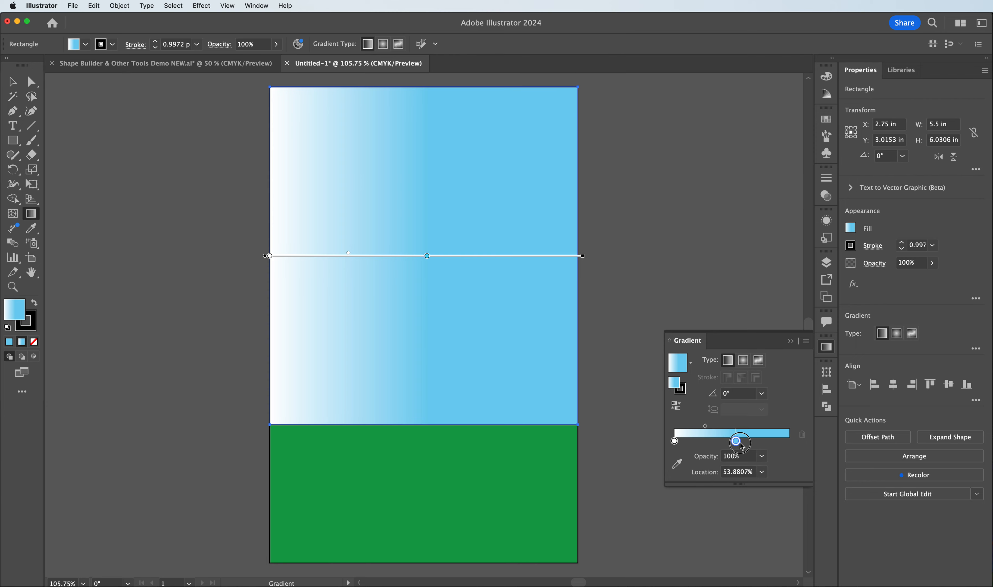
{"action": "left_click_drag", "start_coordinate": [732, 441], "coordinate": [789, 440]}
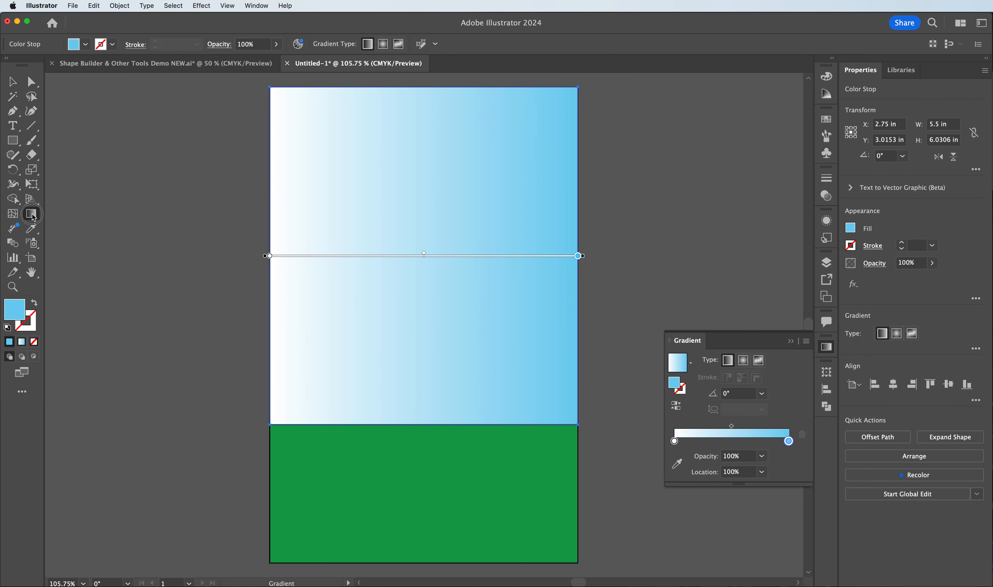
Step: Redirect the sky gradient to run vertically at about -90°, from white at the top to blue at the bottom
{"action": "scroll", "coordinate": [425, 122], "scroll_direction": "down", "scroll_amount": 4}
{"action": "scroll", "coordinate": [426, 127], "scroll_direction": "up", "scroll_amount": 7}
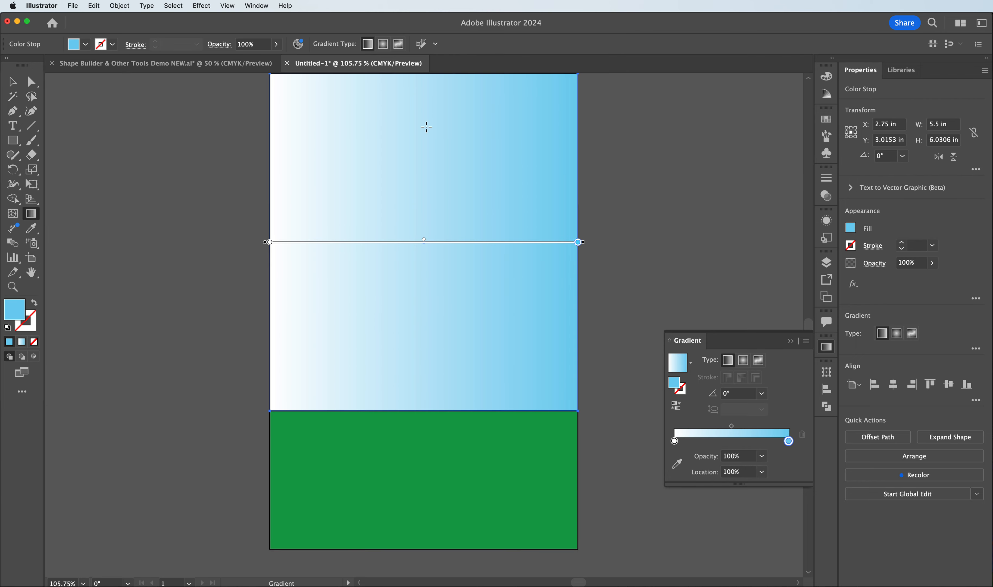
{"action": "left_click_drag", "start_coordinate": [415, 89], "coordinate": [424, 474]}
{"action": "left_click", "coordinate": [13, 82]}
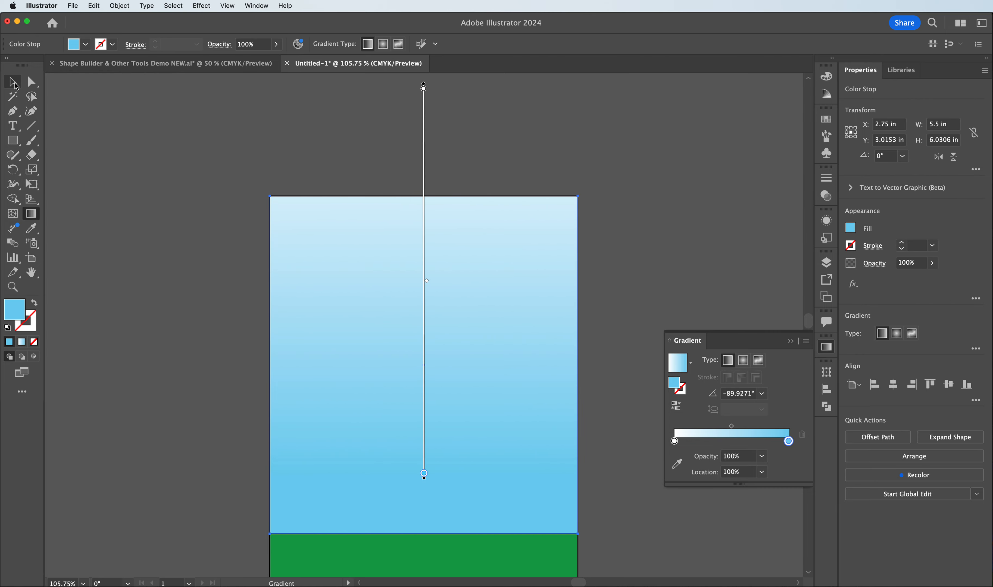
{"action": "left_click", "coordinate": [144, 118]}
{"action": "scroll", "coordinate": [277, 306], "scroll_direction": "down", "scroll_amount": 5}
{"action": "scroll", "coordinate": [277, 306], "scroll_direction": "up", "scroll_amount": 2}
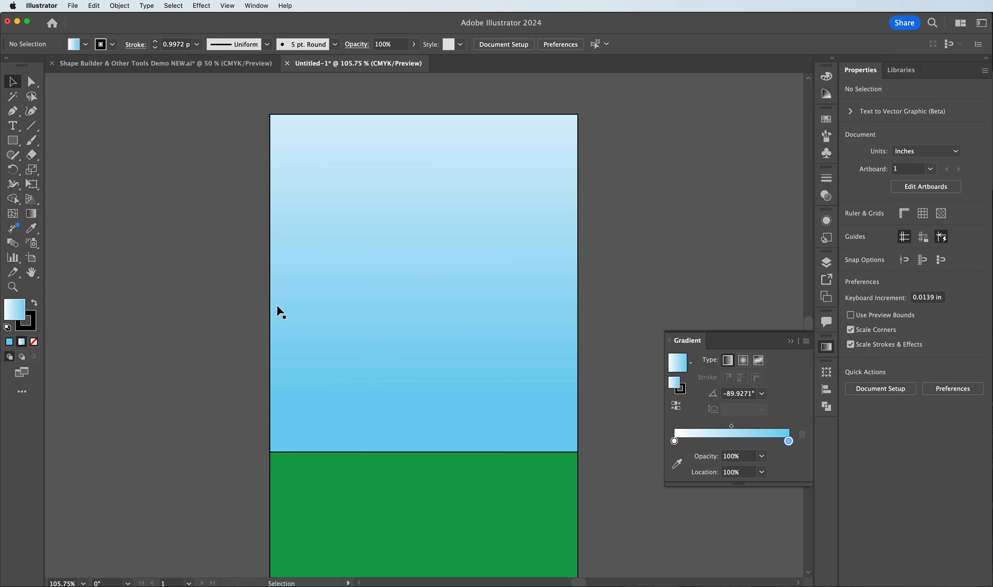
Step: Remove the stroke from the green rectangle, keeping its green fill
{"action": "scroll", "coordinate": [420, 428], "scroll_direction": "down", "scroll_amount": 3}
{"action": "left_click", "coordinate": [420, 423]}
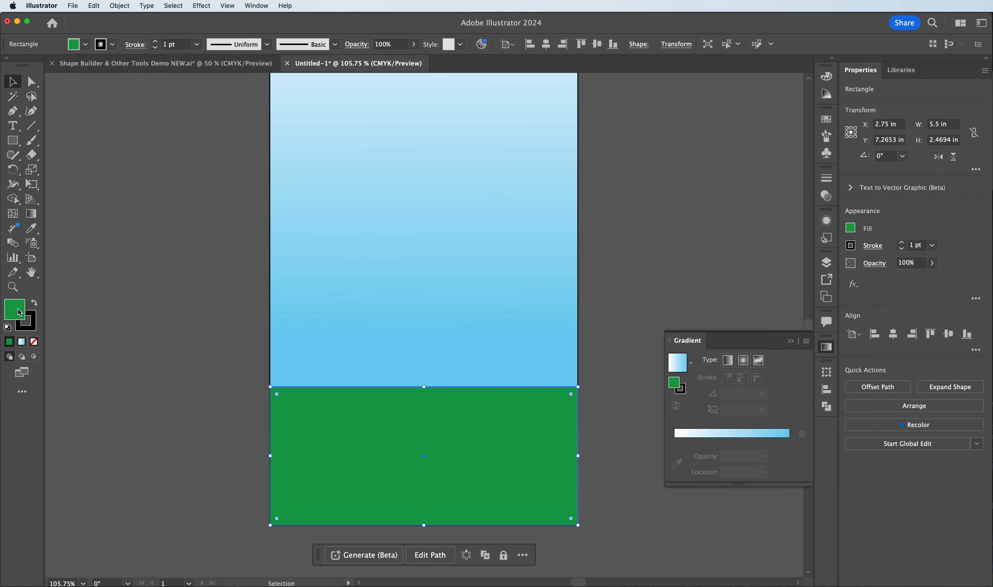
{"action": "left_click", "coordinate": [34, 341]}
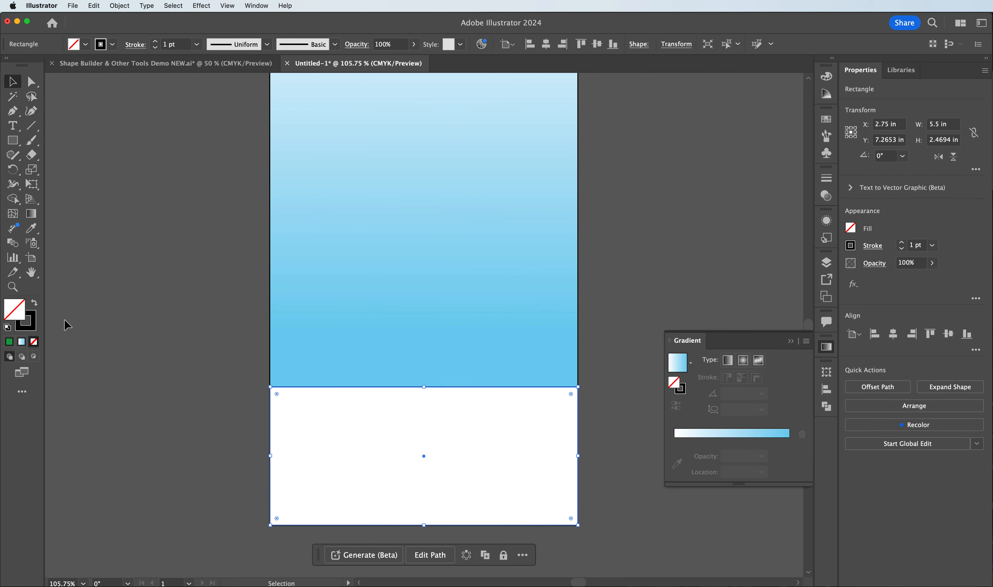
{"action": "key", "text": "super+z"}
{"action": "left_click", "coordinate": [35, 326]}
{"action": "left_click", "coordinate": [34, 342]}
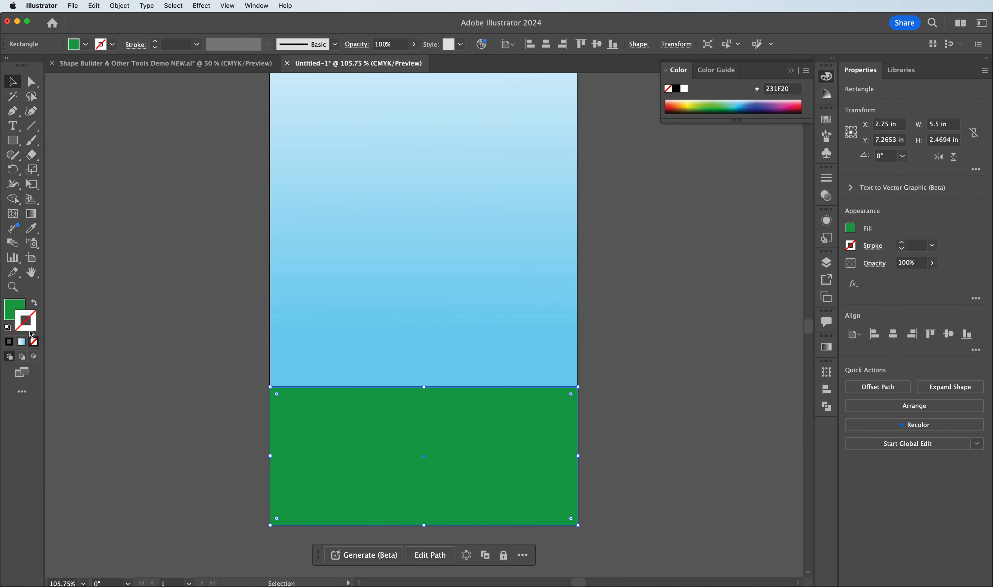
Step: Give the green rectangle a linear white-to-green gradient, removing the blue stop and placing the green stop at 100%
{"action": "left_click", "coordinate": [17, 309]}
{"action": "left_click", "coordinate": [826, 346]}
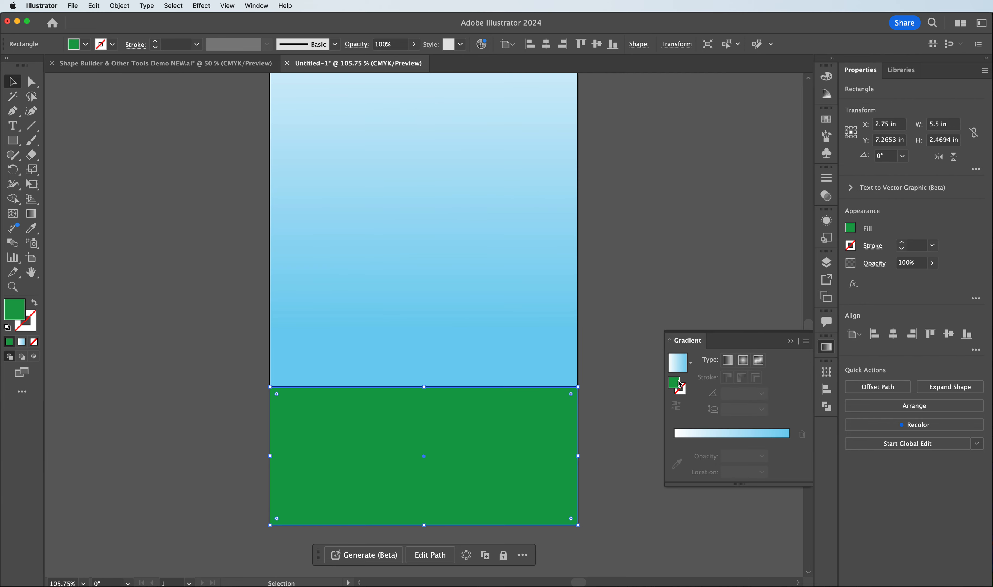
{"action": "left_click", "coordinate": [734, 434]}
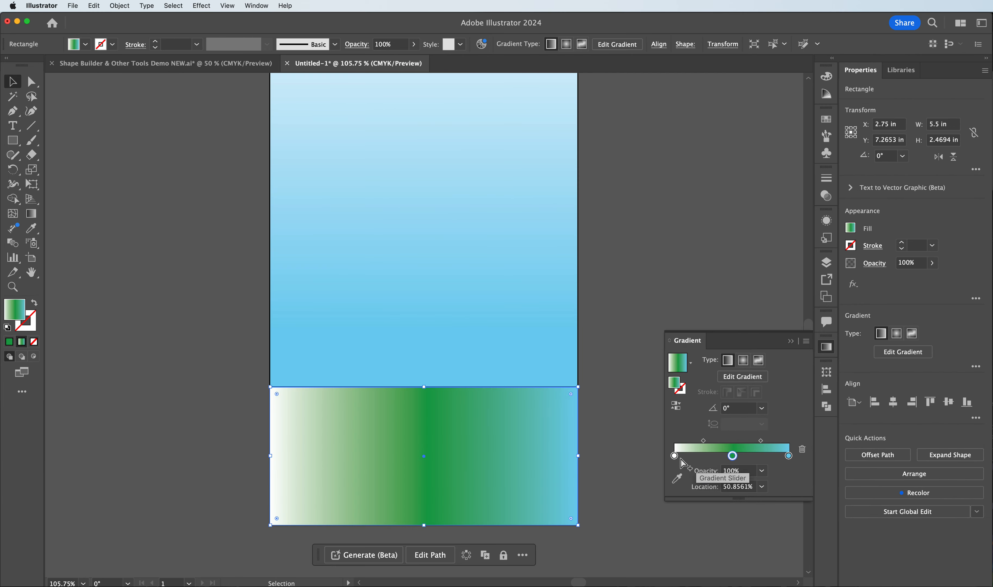
{"action": "left_click", "coordinate": [789, 457]}
{"action": "left_click_drag", "start_coordinate": [788, 456], "coordinate": [793, 471]}
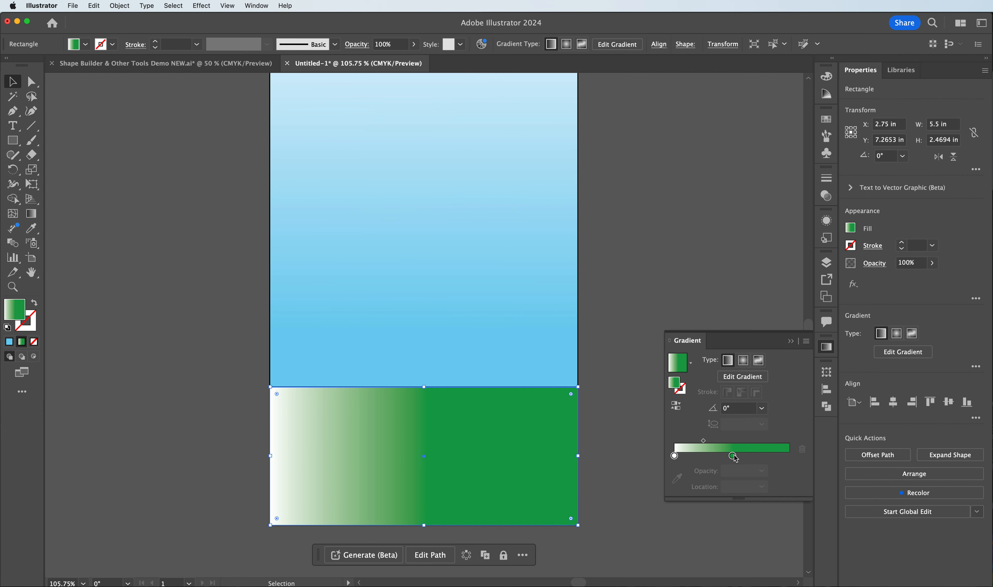
{"action": "left_click_drag", "start_coordinate": [733, 456], "coordinate": [800, 458]}
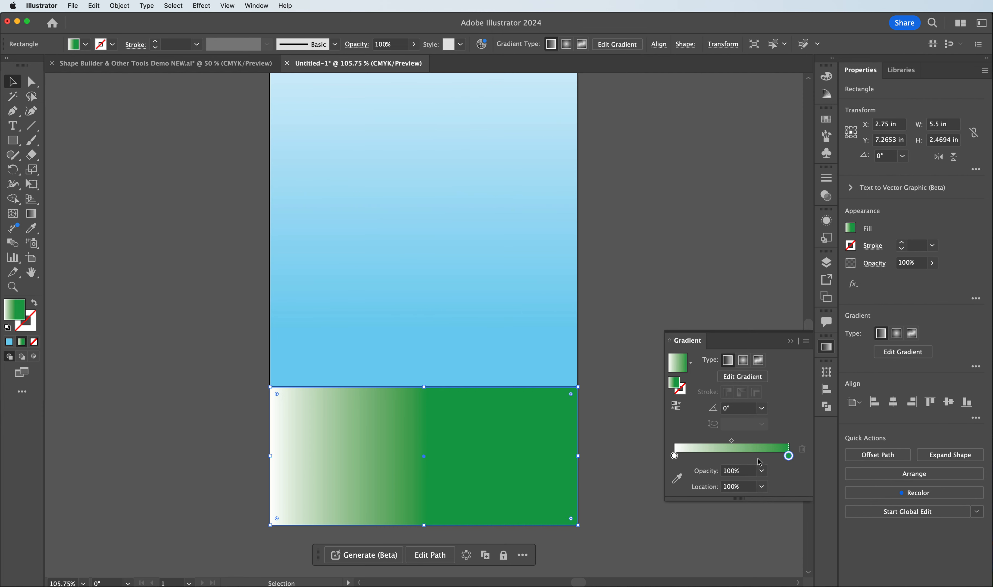
Step: Recolour the white stop of the ground gradient to light green 7EC34F, with C 55%, M 0%, Y 92% and K 0%
{"action": "double_click", "coordinate": [674, 455]}
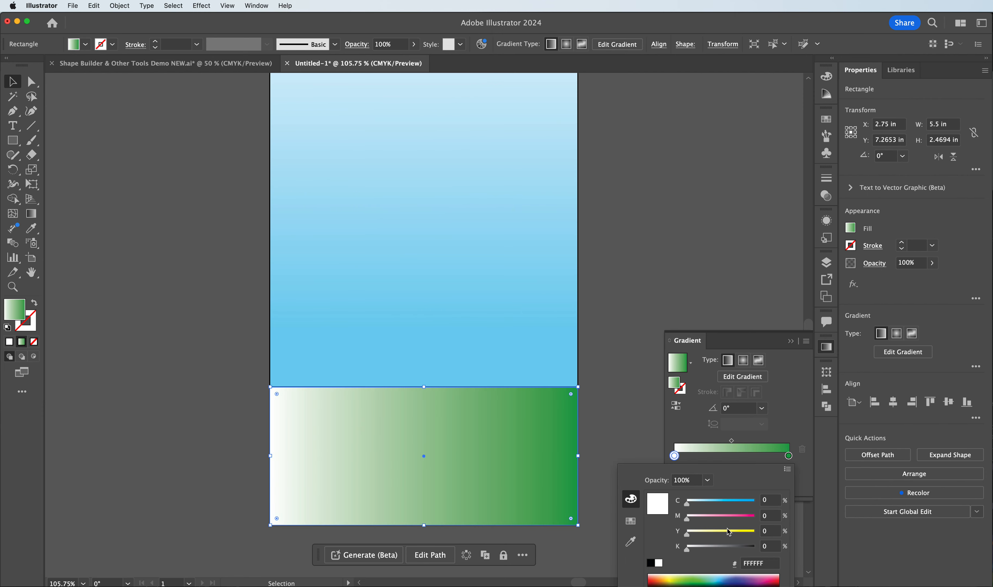
{"action": "left_click", "coordinate": [750, 532]}
{"action": "left_click_drag", "start_coordinate": [714, 502], "coordinate": [723, 504]}
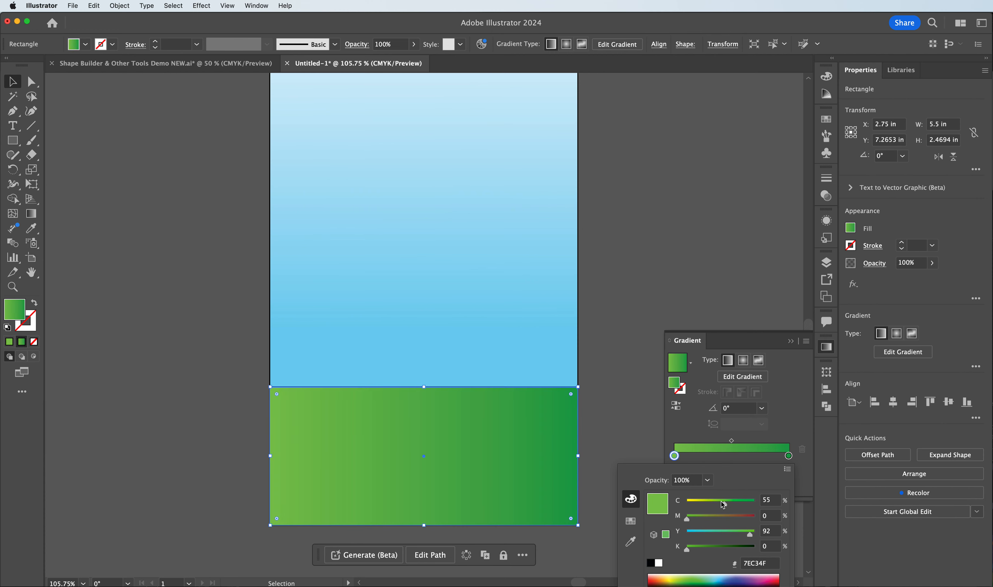
Step: Redirect the ground gradient to run vertically at -90°, from light green at the top to dark green below
{"action": "left_click", "coordinate": [30, 215]}
{"action": "left_click", "coordinate": [31, 213]}
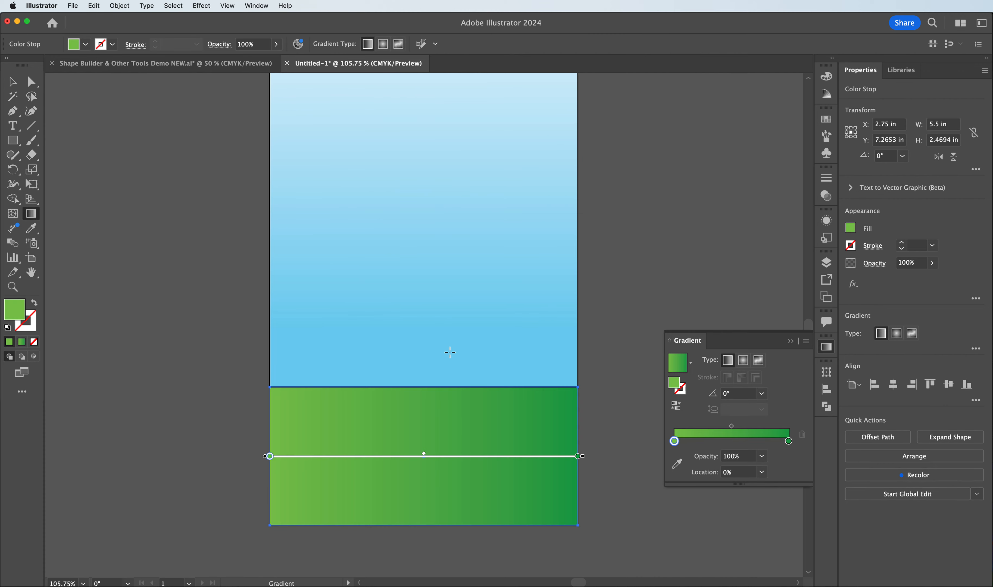
{"action": "left_click_drag", "start_coordinate": [431, 376], "coordinate": [427, 495]}
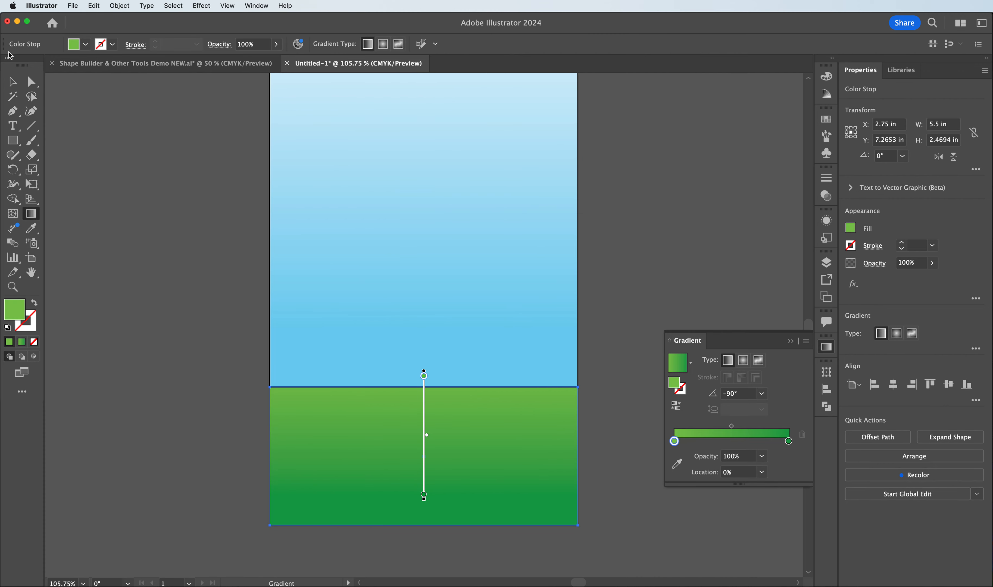
{"action": "left_click", "coordinate": [13, 82]}
{"action": "left_click", "coordinate": [217, 275]}
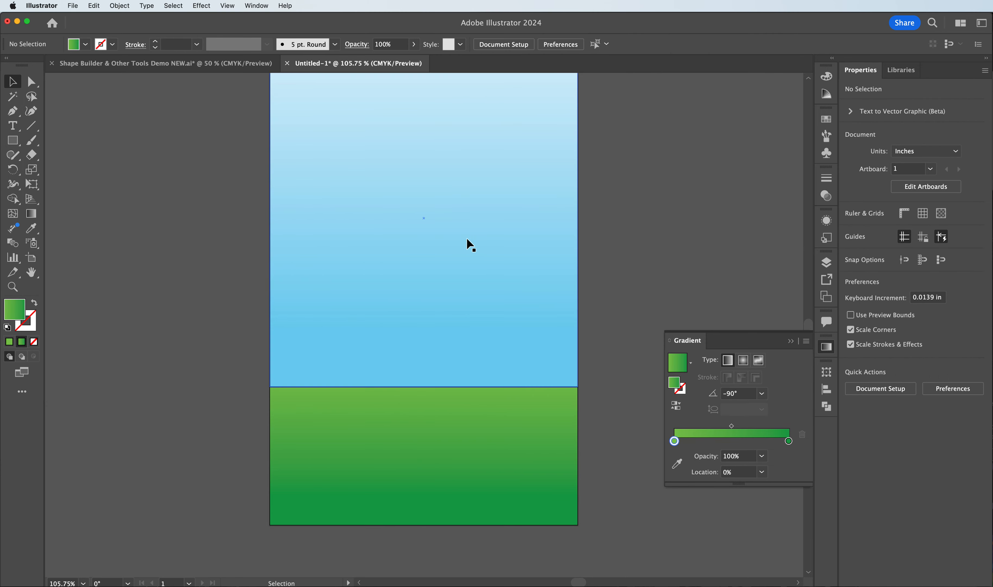
Step: Remove the black stroke from the blue sky rectangle and deselect it
{"action": "left_click", "coordinate": [308, 355]}
{"action": "left_click", "coordinate": [28, 331]}
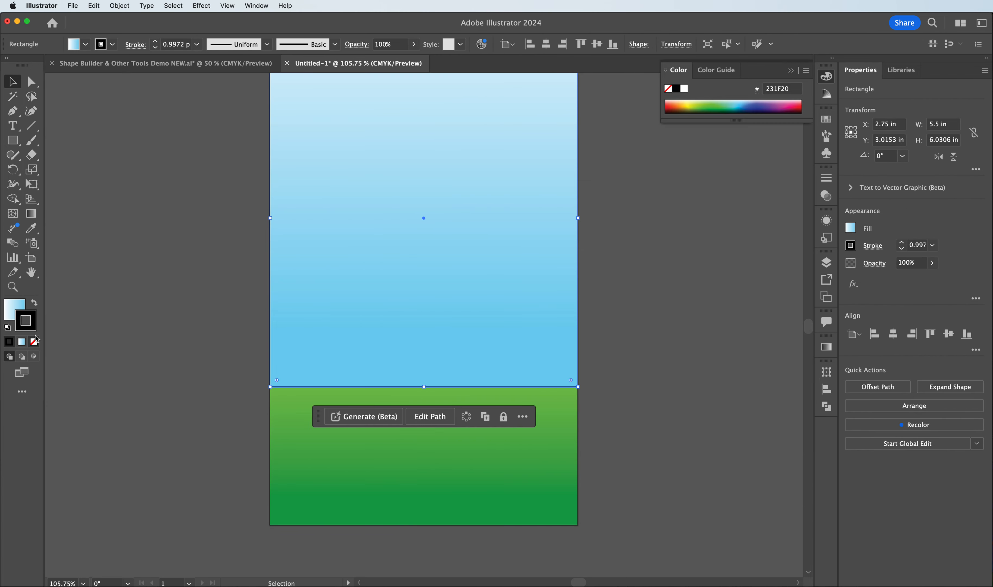
{"action": "left_click", "coordinate": [33, 341]}
{"action": "left_click", "coordinate": [125, 286]}
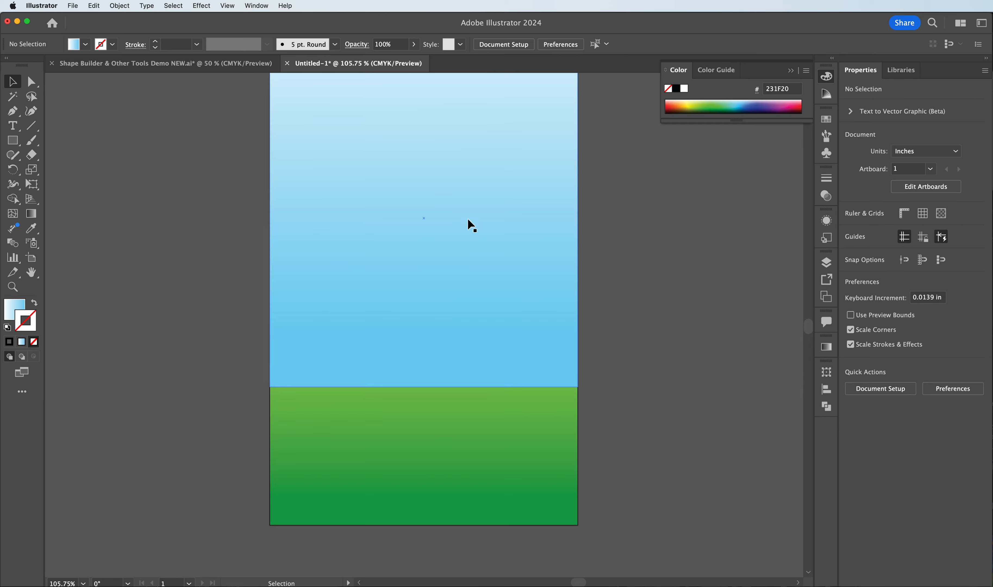
{"action": "scroll", "coordinate": [539, 270], "scroll_direction": "down", "scroll_amount": 3}
{"action": "scroll", "coordinate": [539, 270], "scroll_direction": "up", "scroll_amount": 5}
{"action": "scroll", "coordinate": [538, 267], "scroll_direction": "up", "scroll_amount": 3}
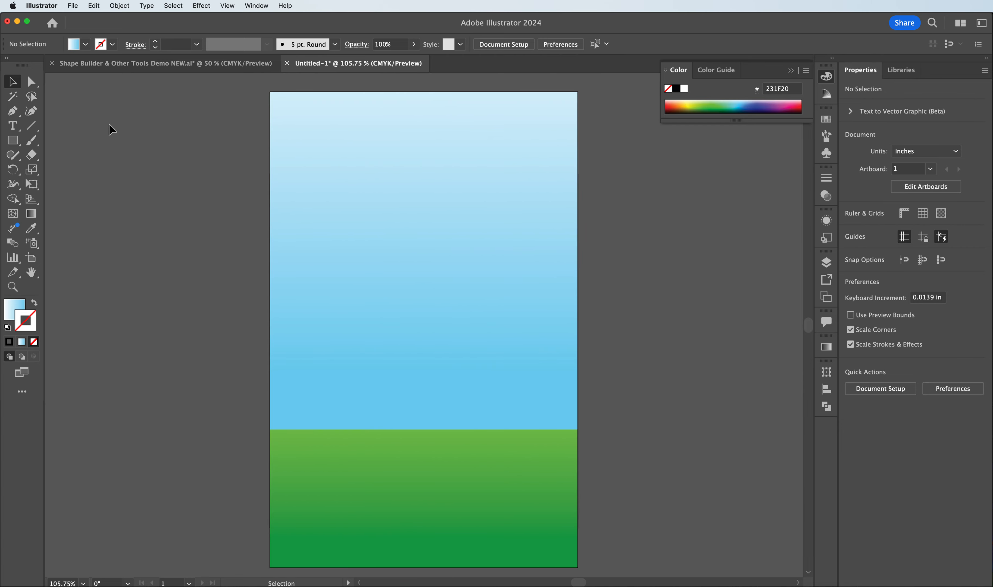
{"action": "scroll", "coordinate": [254, 210], "scroll_direction": "down", "scroll_amount": 1}
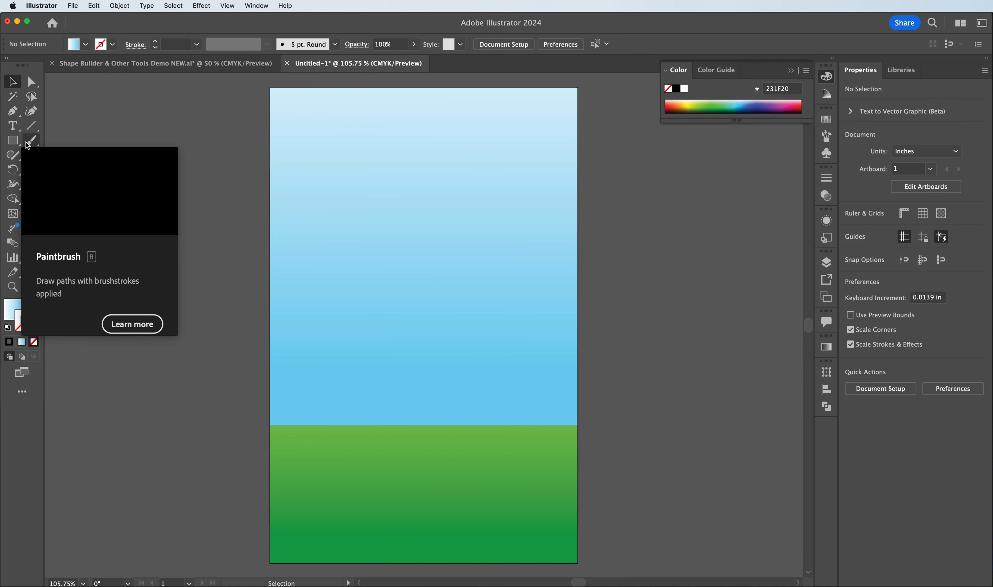
Step: Draw a rectangle about 3.14 in wide by 4.92 in high across the sky and grass, centred horizontally on the artboard
{"action": "left_click", "coordinate": [12, 140]}
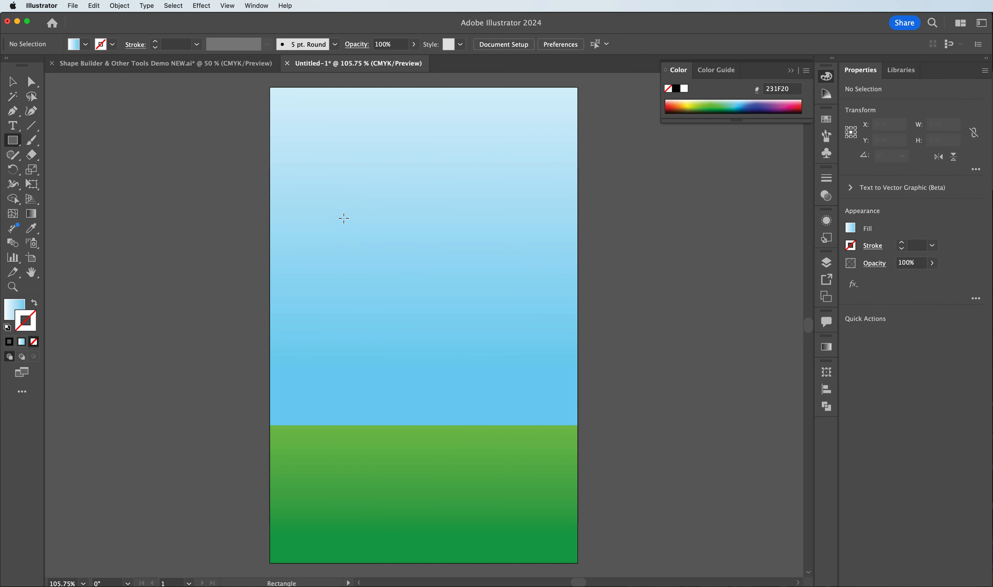
{"action": "left_click_drag", "start_coordinate": [348, 219], "coordinate": [523, 494]}
{"action": "left_click", "coordinate": [13, 82]}
{"action": "left_click_drag", "start_coordinate": [434, 303], "coordinate": [422, 302]}
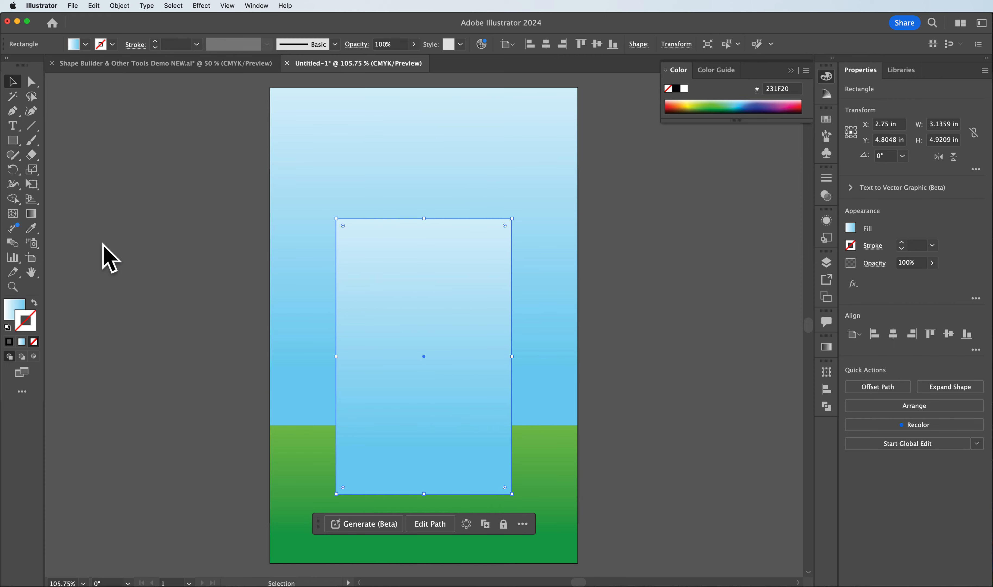
Step: Fill the new rectangle with solid red C94943
{"action": "double_click", "coordinate": [12, 312]}
{"action": "left_click", "coordinate": [757, 357]}
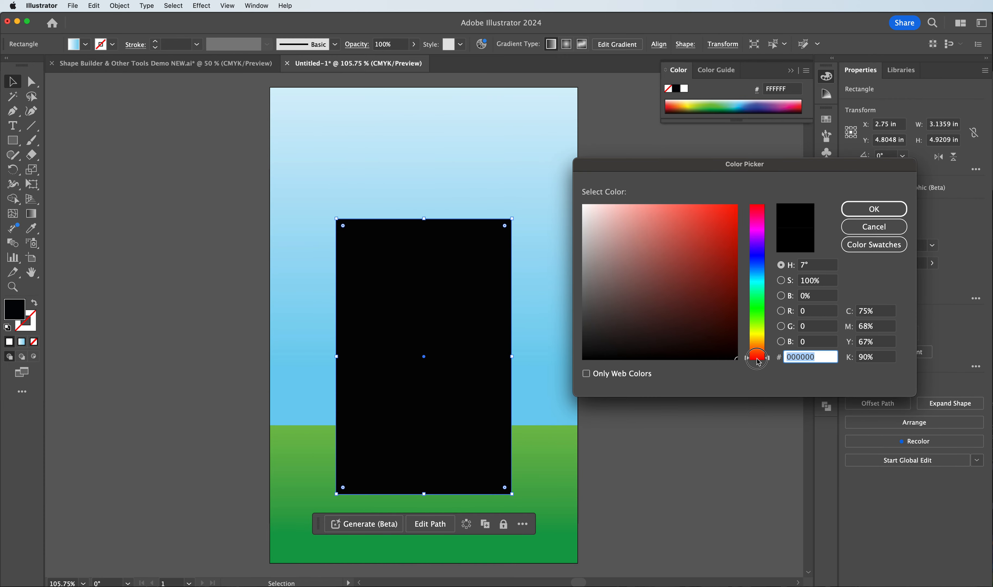
{"action": "mouse_move", "coordinate": [696, 233]}
{"action": "left_mouse_down"}
{"action": "mouse_move", "coordinate": [665, 189]}
{"action": "mouse_move", "coordinate": [694, 288]}
{"action": "mouse_move", "coordinate": [686, 237]}
{"action": "left_mouse_up"}
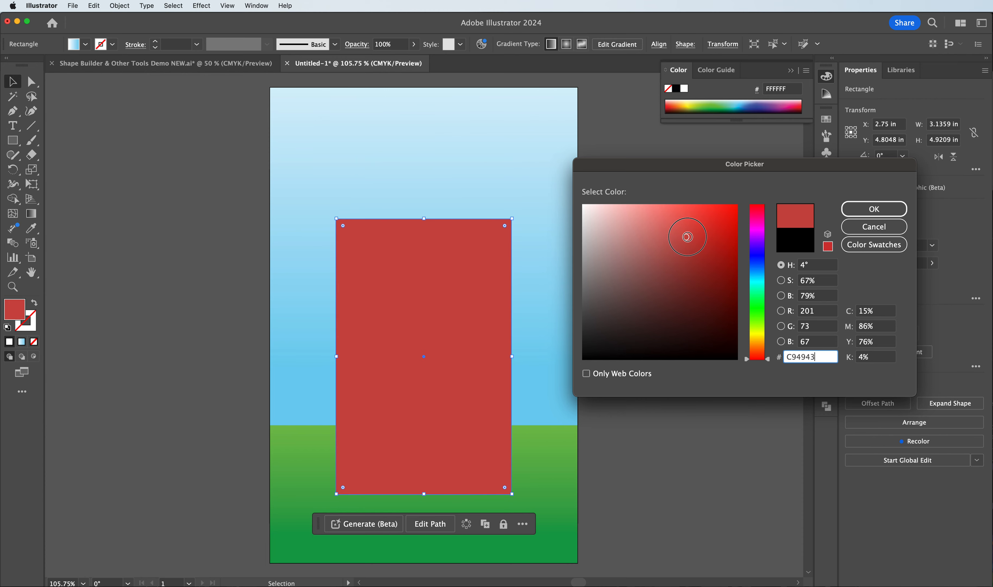
{"action": "left_click", "coordinate": [875, 209]}
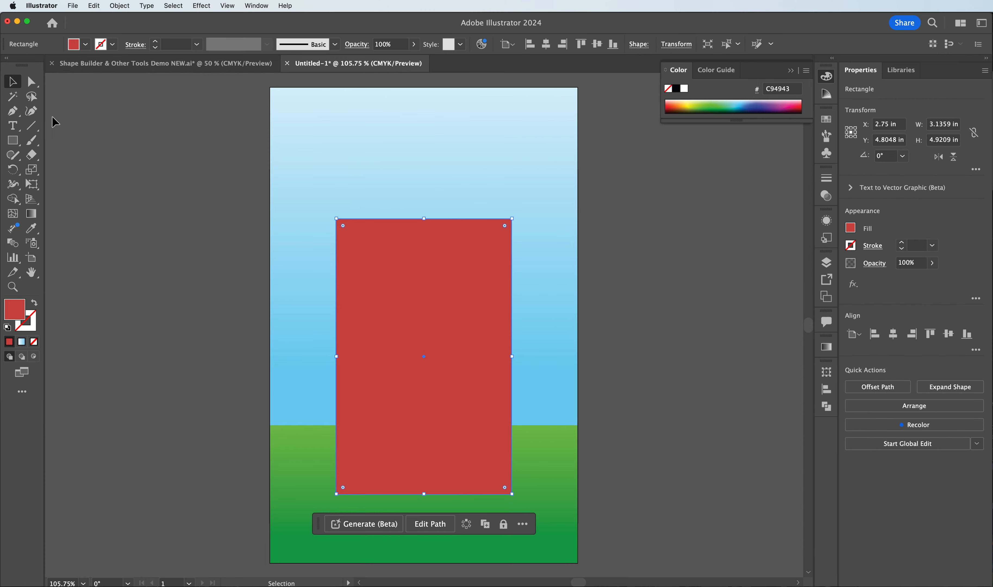
Step: Draw a three-sided polygon about 1.41 in wide by 1.22 in high, its base starting at the red rectangle's upper-left corner
{"action": "left_click", "coordinate": [14, 141]}
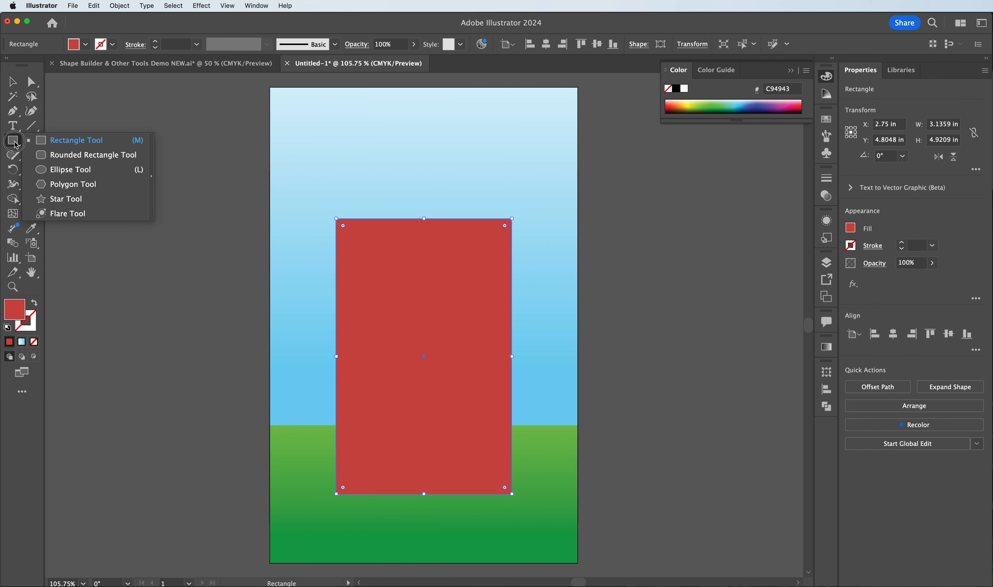
{"action": "left_click", "coordinate": [72, 184]}
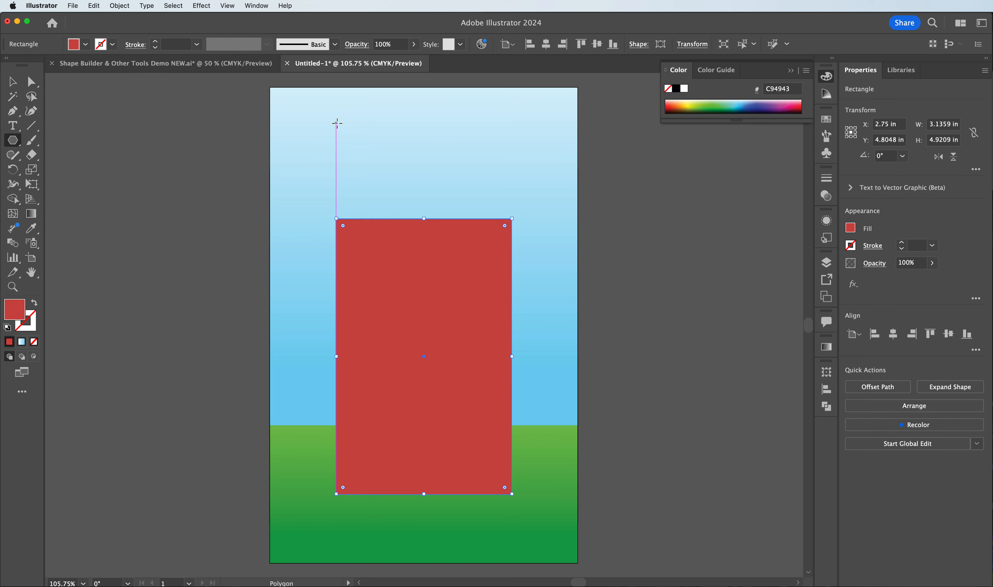
{"action": "left_click_drag", "start_coordinate": [337, 123], "coordinate": [377, 143]}
{"action": "key", "text": "Up"}
{"action": "key", "text": "Up"}
{"action": "key", "text": "Up"}
{"action": "key", "text": "Up"}
{"action": "key", "text": "Down"}
{"action": "key", "text": "Down"}
{"action": "key", "text": "Down"}
{"action": "key", "text": "Up"}
{"action": "key", "text": "Up"}
{"action": "key", "text": "Down"}
{"action": "key", "text": "Down"}
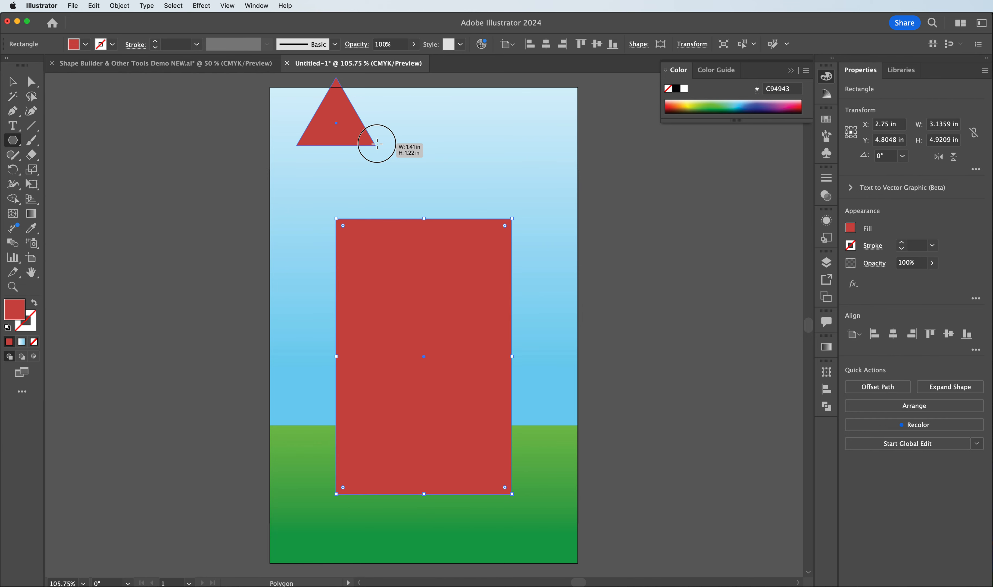
{"action": "left_click_drag", "start_coordinate": [377, 143], "coordinate": [388, 200]}
{"action": "key", "text": "v"}
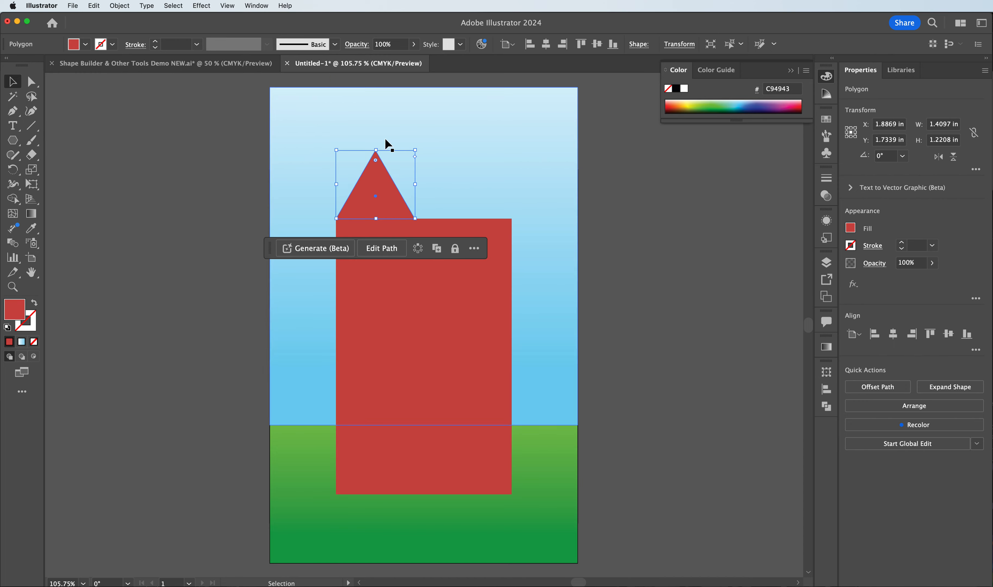
Step: Stretch the triangle horizontally to the full width of the red rectangle to form a roof, and deselect it
{"action": "left_click", "coordinate": [227, 5]}
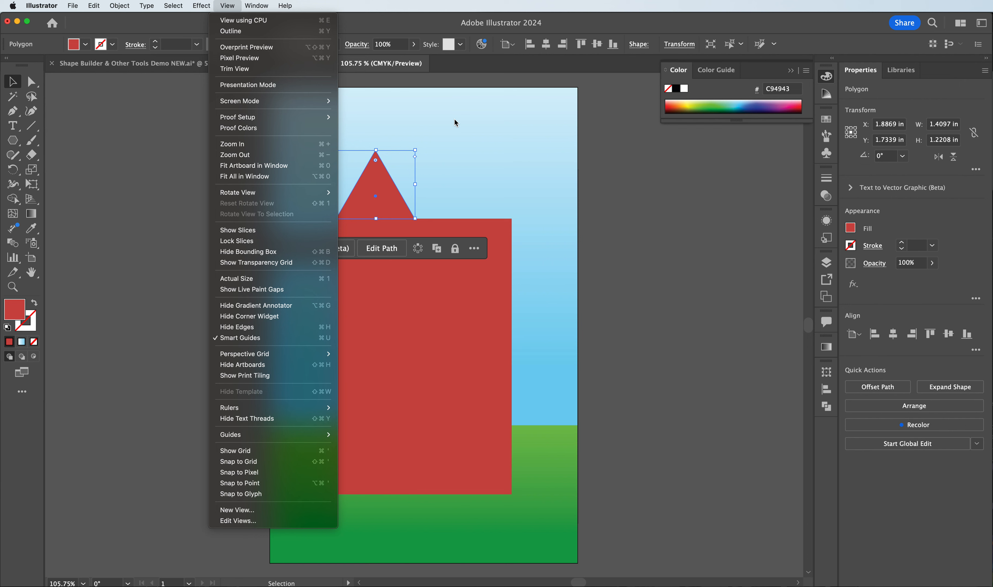
{"action": "left_click", "coordinate": [392, 194]}
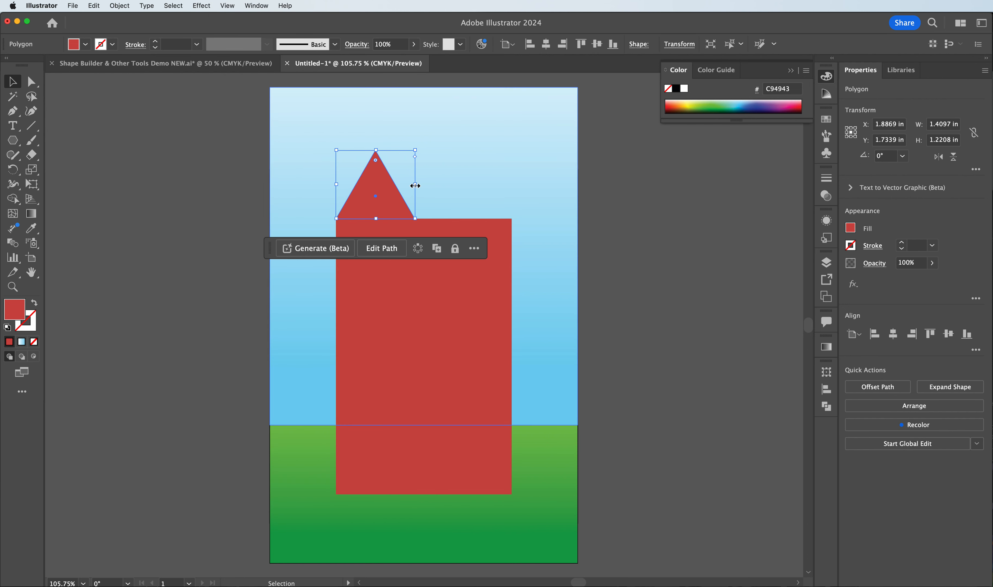
{"action": "left_click_drag", "start_coordinate": [415, 185], "coordinate": [514, 187]}
{"action": "left_click", "coordinate": [615, 179]}
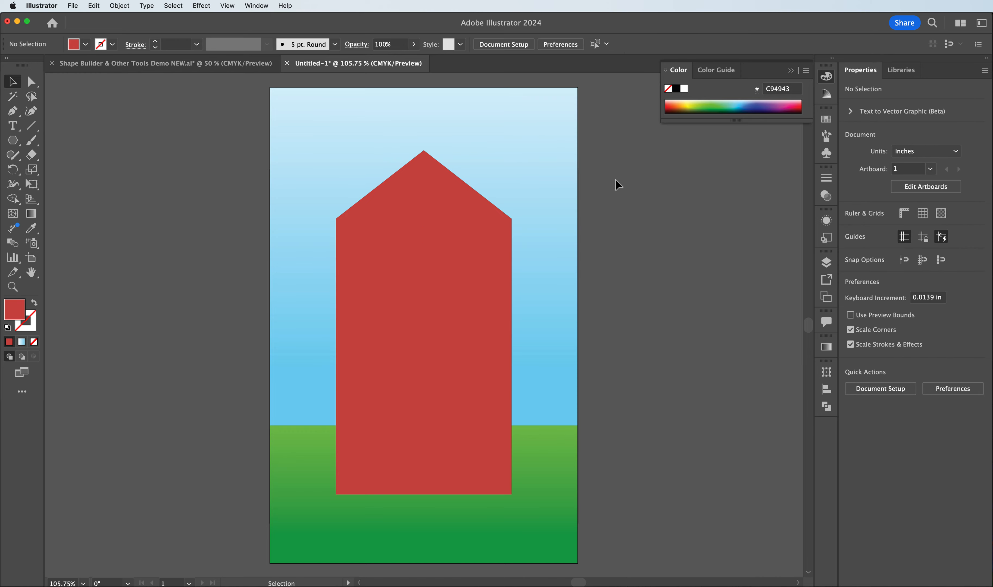
{"action": "left_click", "coordinate": [425, 173]}
{"action": "left_click", "coordinate": [418, 236], "text": "shift"}
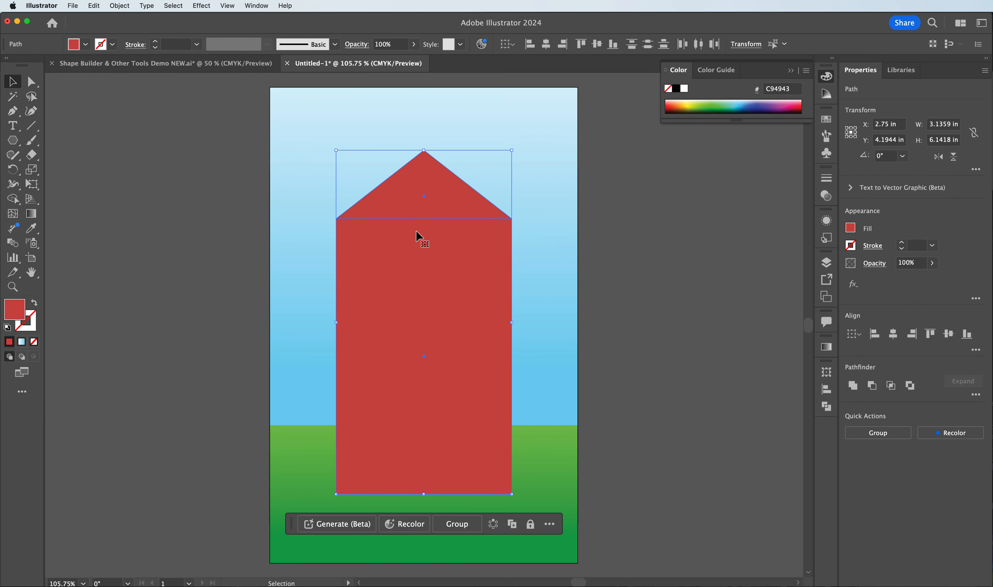
{"action": "double_click", "coordinate": [28, 325]}
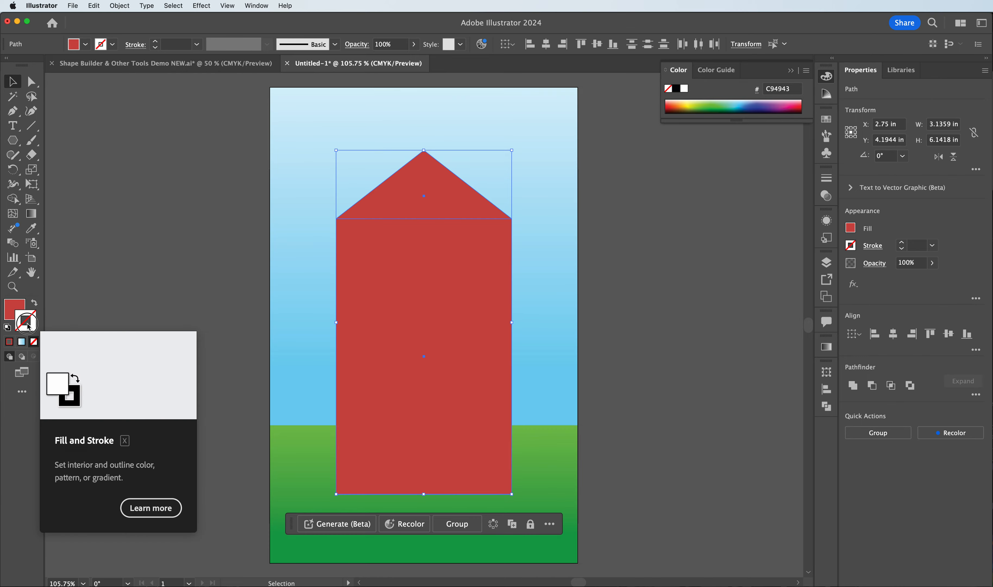
{"action": "left_click", "coordinate": [699, 359]}
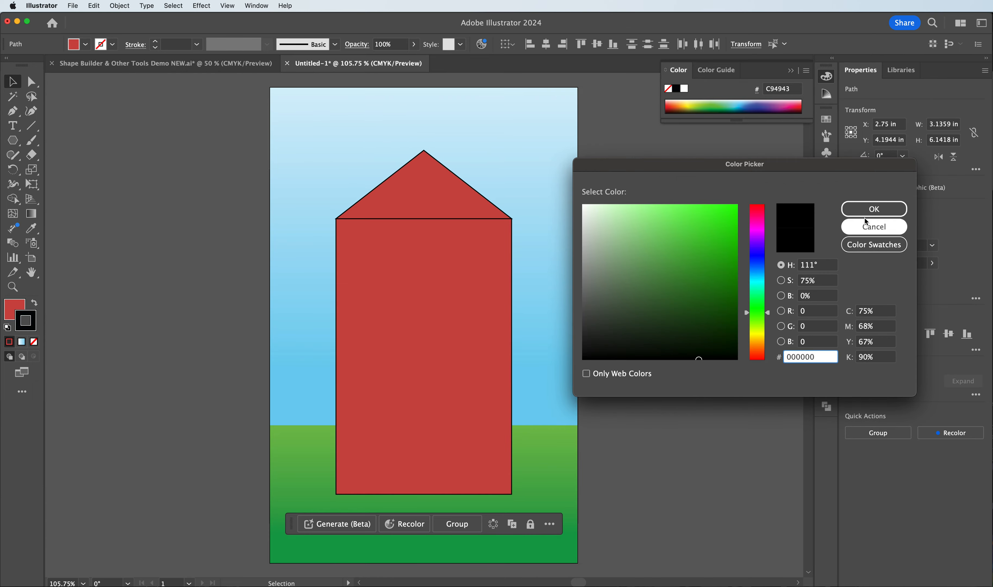
{"action": "left_click", "coordinate": [874, 227]}
{"action": "left_click", "coordinate": [254, 197]}
Step: Give both the roof triangle and the red rectangle a 1 pt black stroke, and deselect them
{"action": "left_click", "coordinate": [420, 197]}
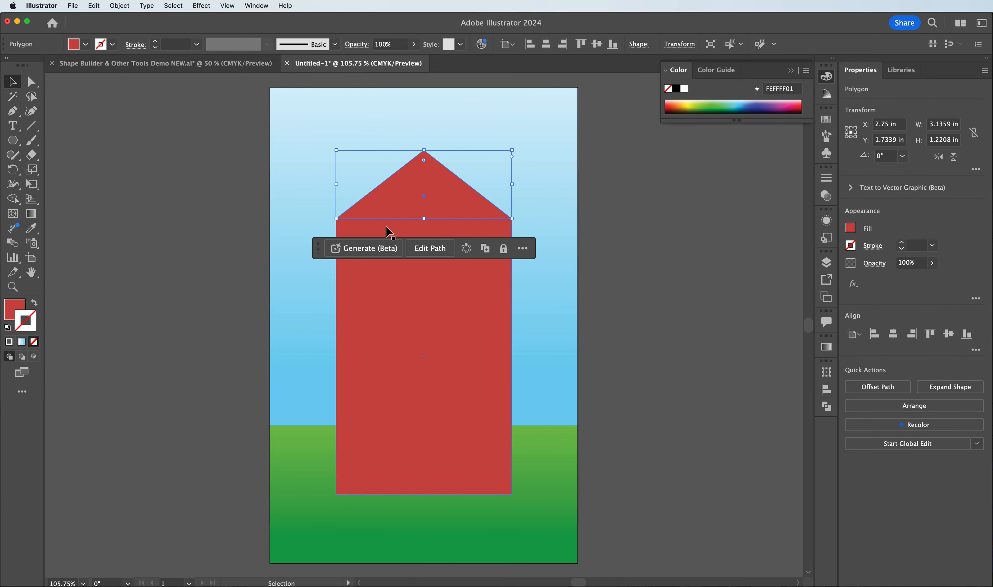
{"action": "left_click", "coordinate": [381, 232], "text": "shift"}
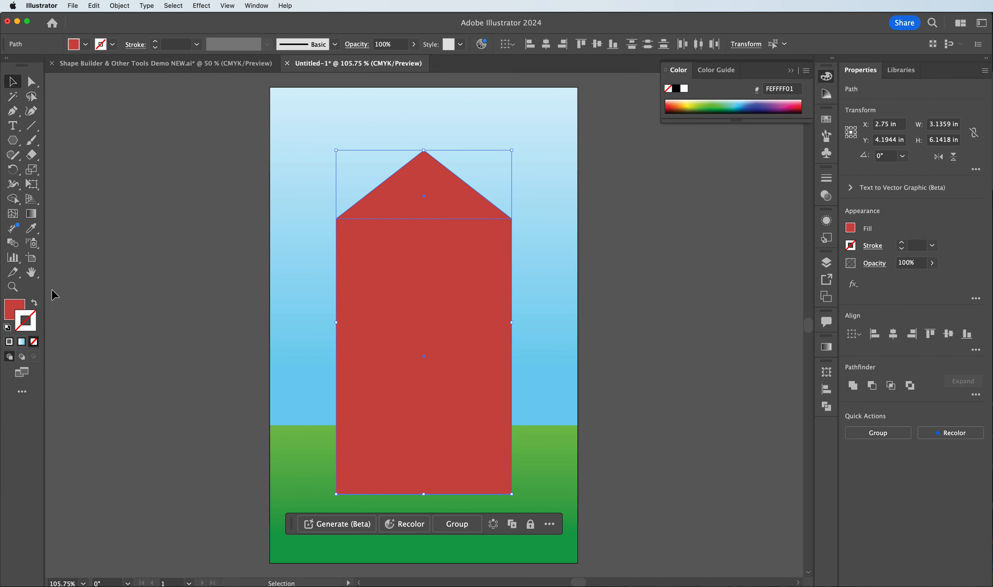
{"action": "left_click", "coordinate": [104, 44]}
{"action": "left_click", "coordinate": [34, 65]}
{"action": "left_click", "coordinate": [183, 159]}
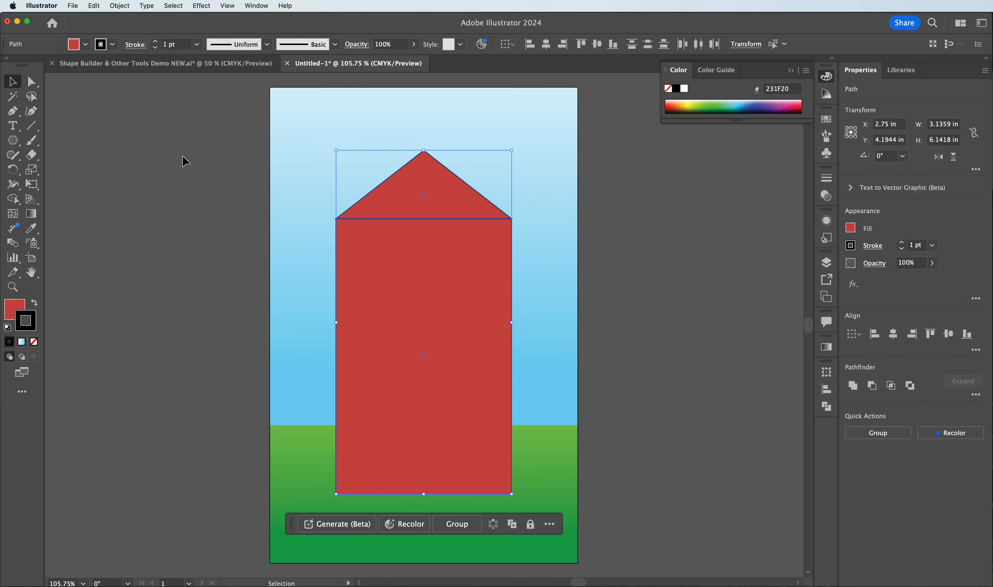
{"action": "left_click", "coordinate": [300, 153]}
Step: Merge the roof triangle and the rectangle into one barn shape with Shape Builder, and deselect it
{"action": "left_click", "coordinate": [462, 211]}
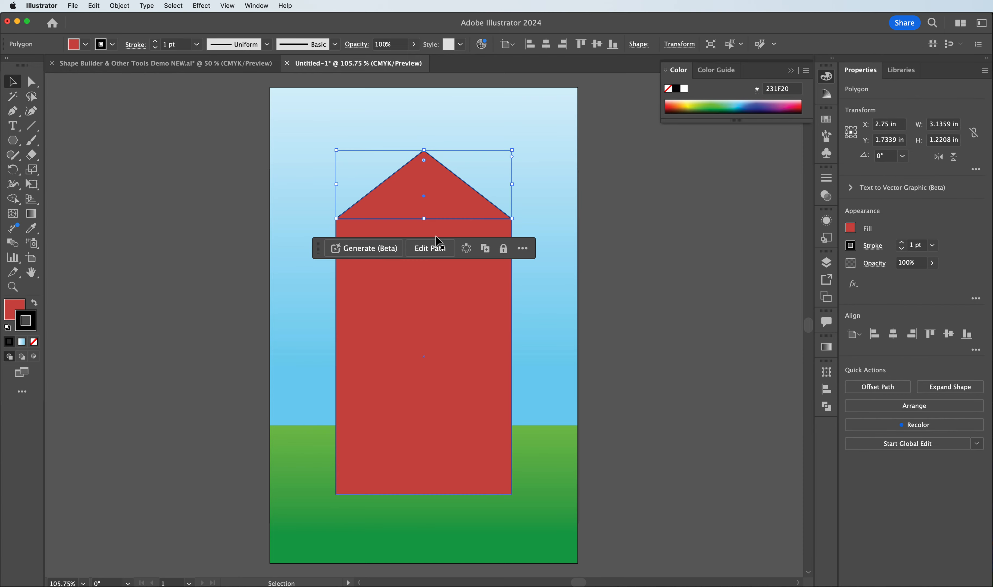
{"action": "left_click", "coordinate": [448, 221], "text": "shift"}
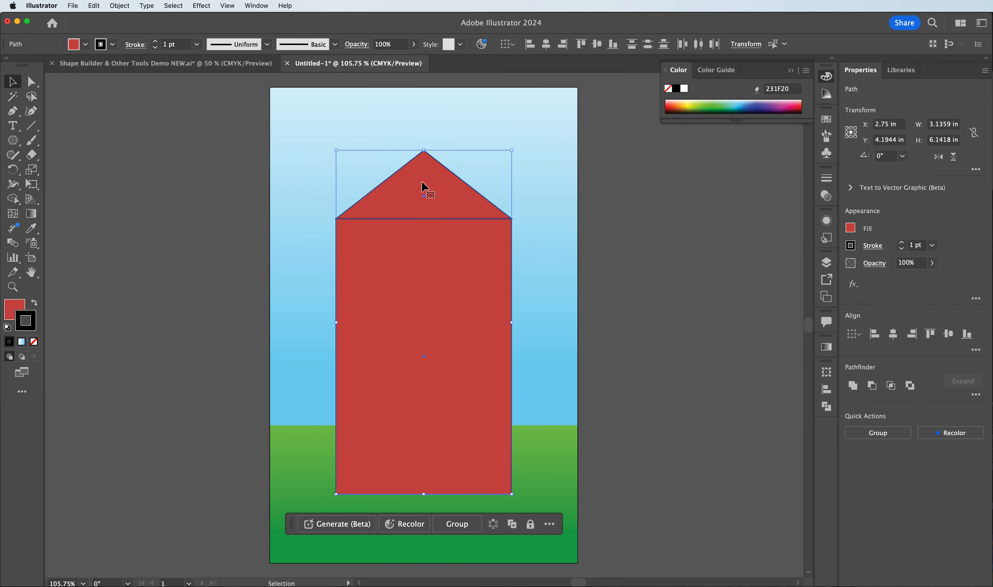
{"action": "left_click", "coordinate": [12, 202]}
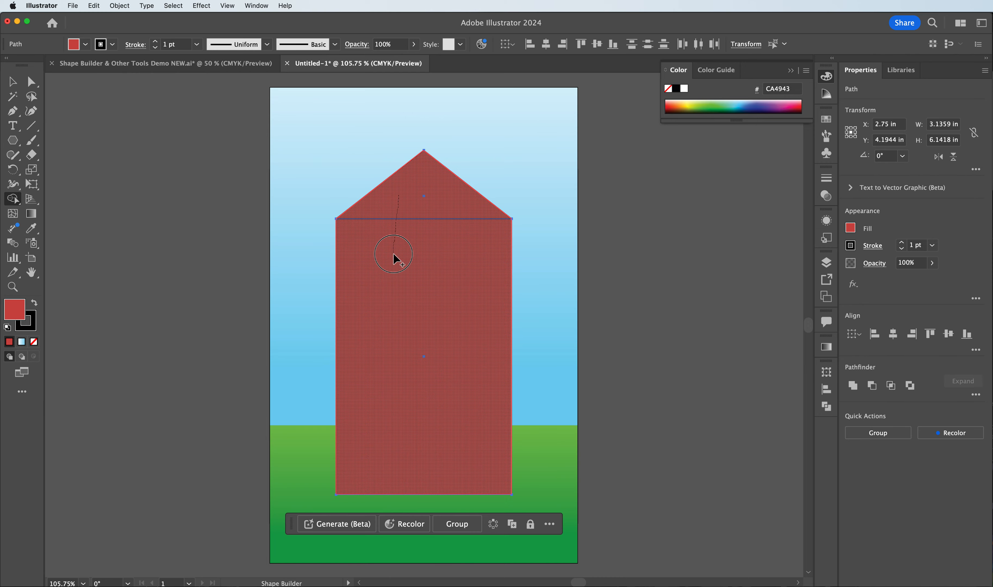
{"action": "left_click_drag", "start_coordinate": [394, 255], "coordinate": [393, 254]}
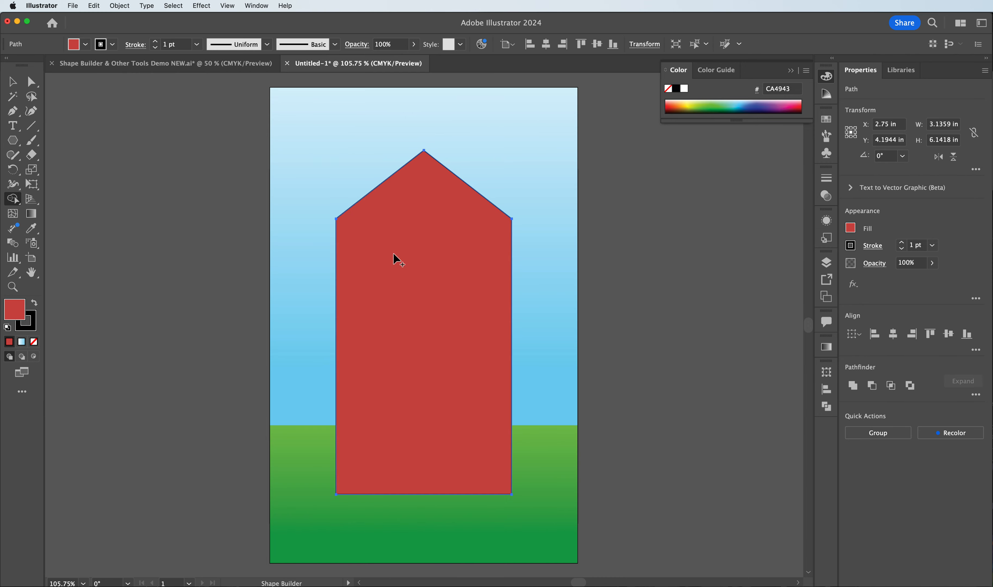
{"action": "left_click", "coordinate": [12, 83]}
{"action": "left_click", "coordinate": [217, 123]}
{"action": "left_click", "coordinate": [454, 221]}
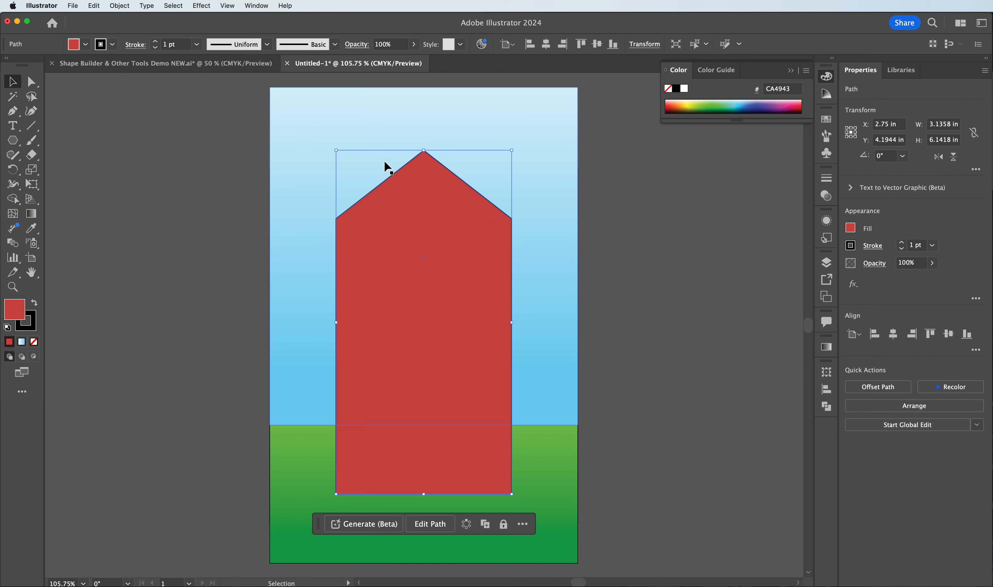
{"action": "left_click", "coordinate": [639, 247]}
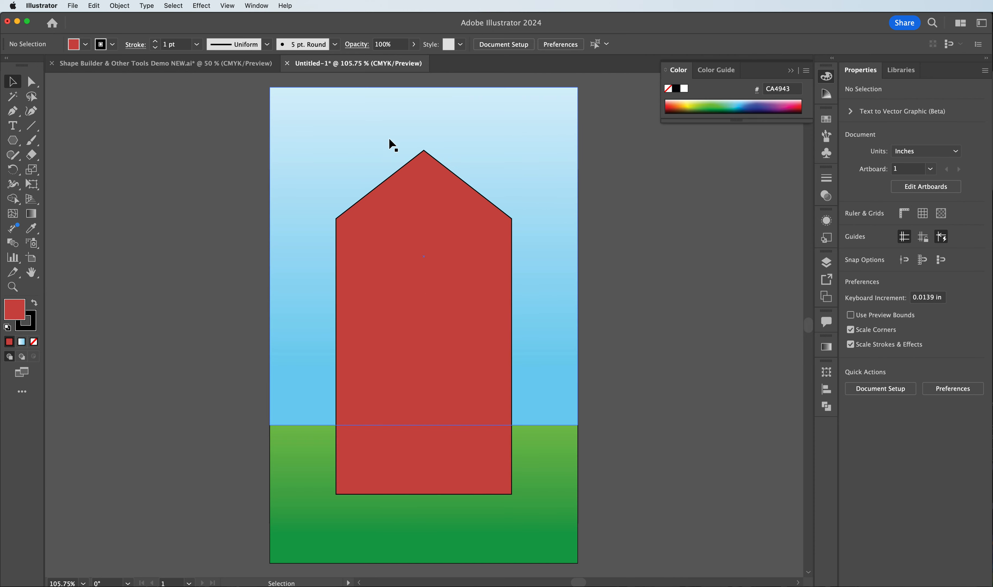
{"action": "key", "text": "b"}
{"action": "left_click_drag", "start_coordinate": [13, 140], "coordinate": [67, 146]}
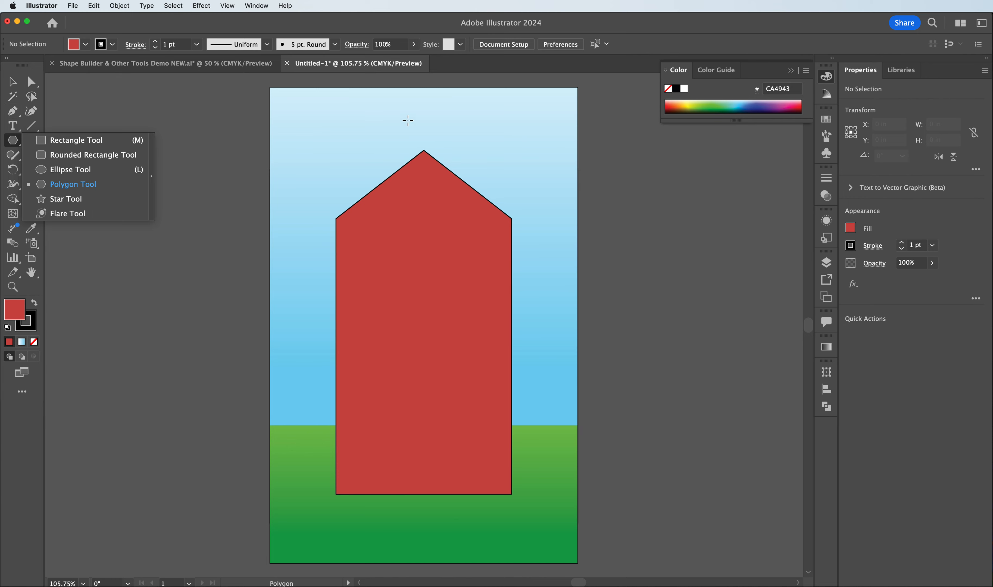
{"action": "left_click", "coordinate": [470, 151]}
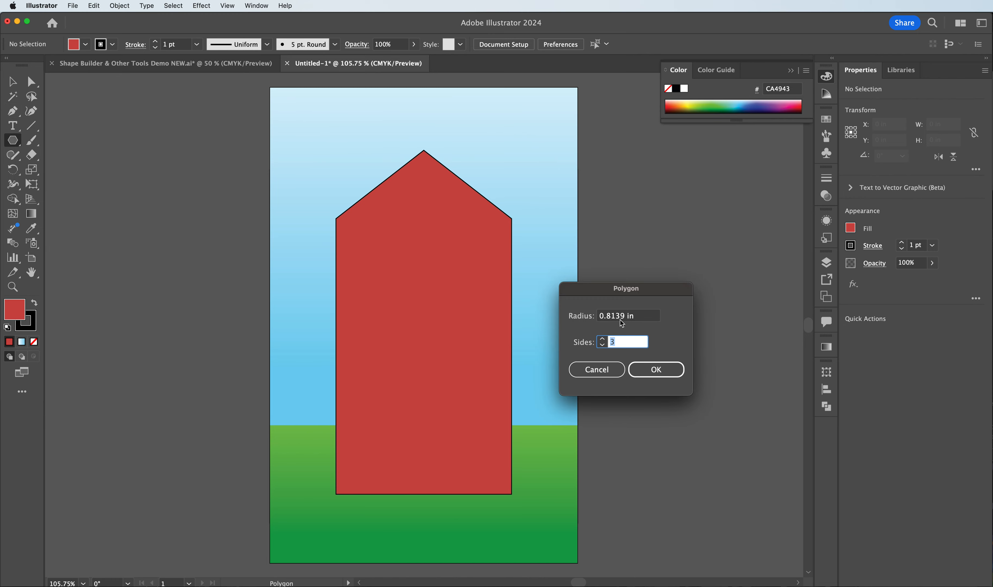
{"action": "left_click", "coordinate": [596, 370]}
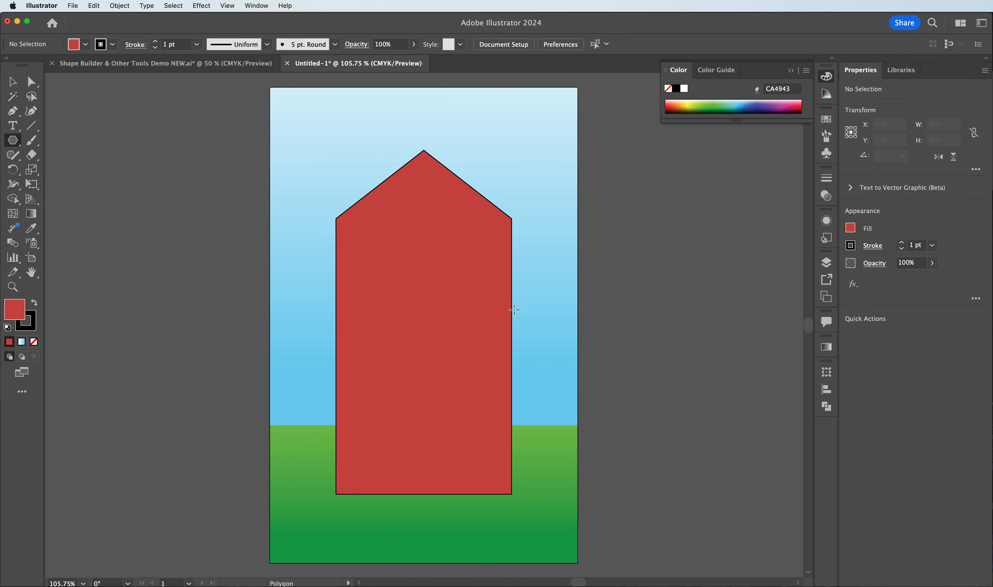
Step: Draw a straight horizontal line about 3.49 in long above the roof peak with the Pen tool, extending past both barn walls
{"action": "left_click", "coordinate": [12, 111]}
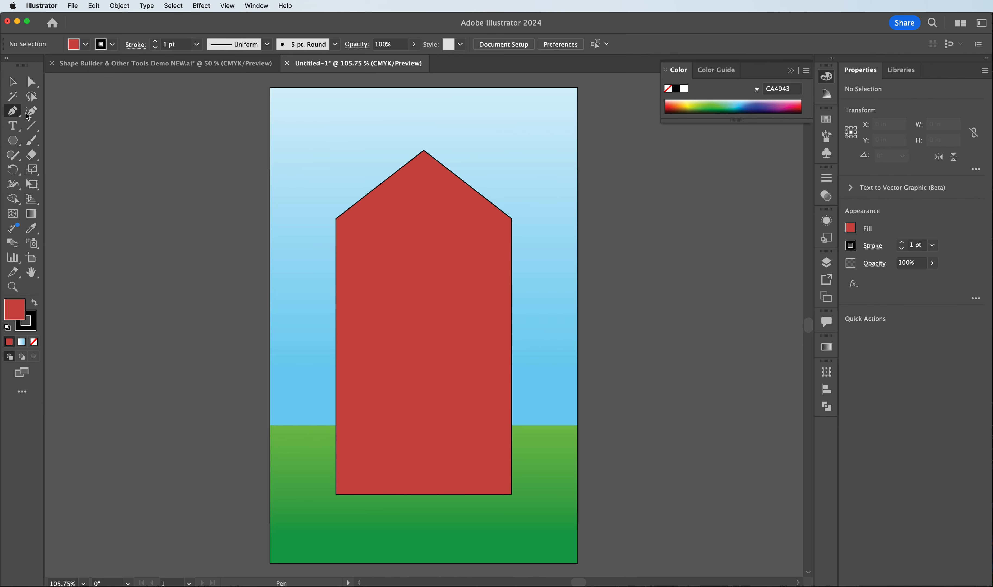
{"action": "left_click", "coordinate": [325, 127]}
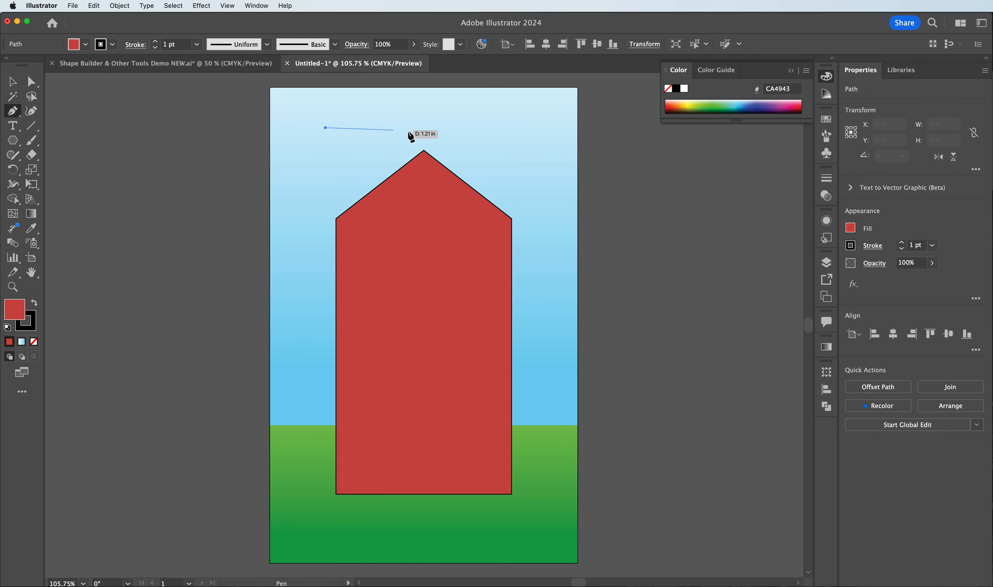
{"action": "left_click", "coordinate": [520, 128]}
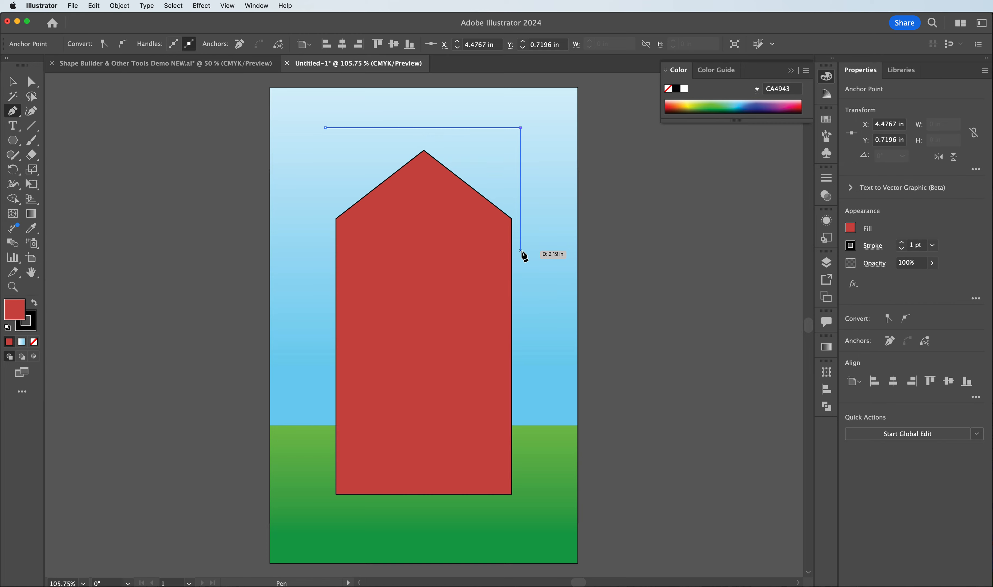
{"action": "key", "text": "Escape"}
{"action": "left_click", "coordinate": [12, 78]}
Step: Place a copy of the horizontal line about 0.36 in straight below the original, just above the roof peak
{"action": "left_click", "coordinate": [525, 127]}
{"action": "left_click", "coordinate": [488, 128]}
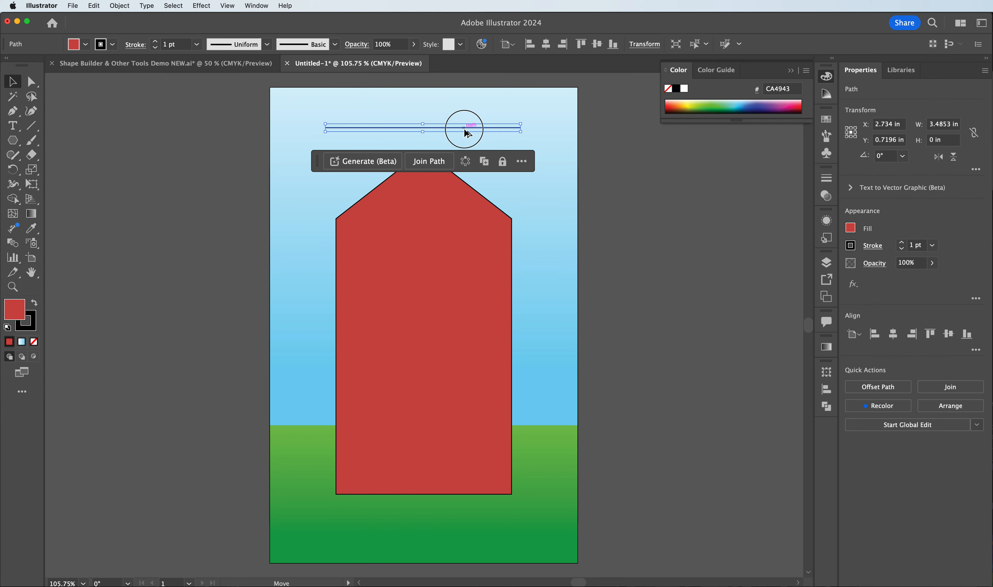
{"action": "left_click_drag", "start_coordinate": [463, 127], "coordinate": [465, 148]}
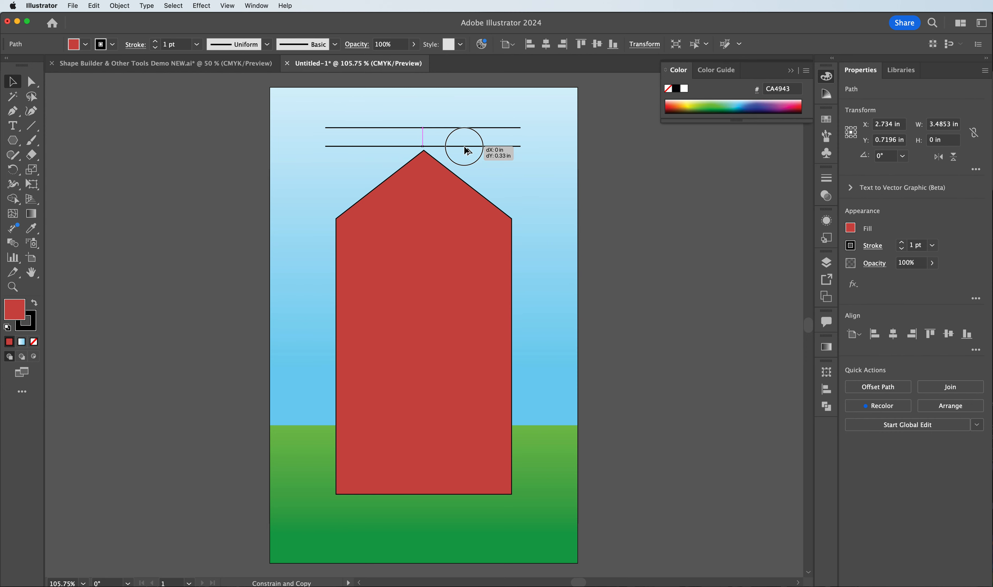
{"action": "left_click_drag", "start_coordinate": [466, 150], "coordinate": [466, 151]}
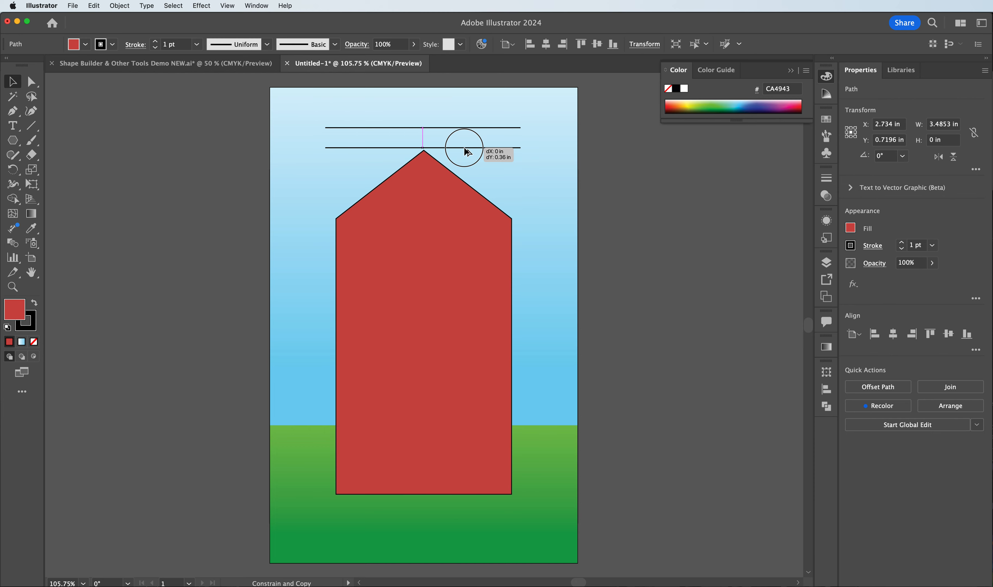
{"action": "left_click_drag", "start_coordinate": [465, 148], "coordinate": [465, 149]}
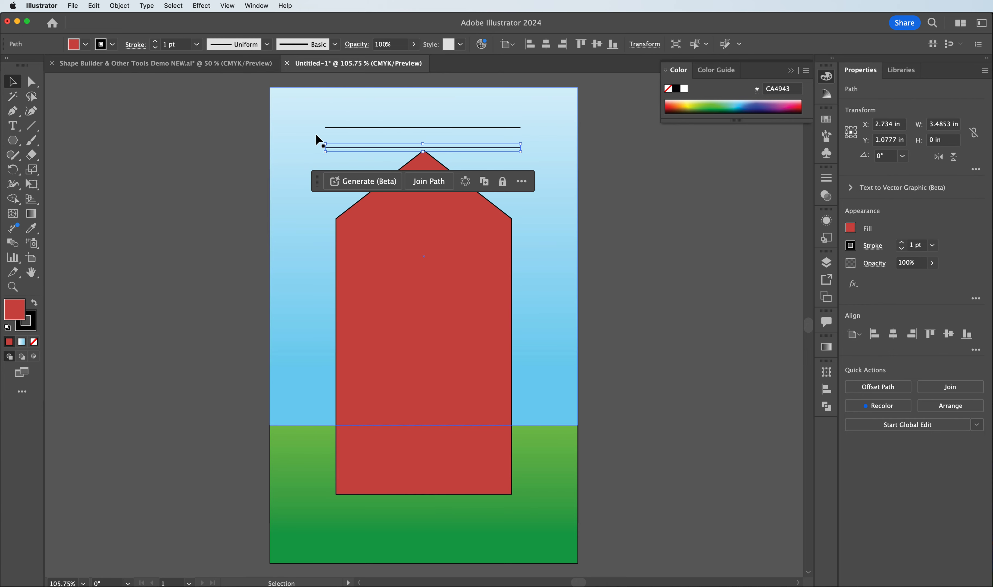
Step: Repeat the line copy 18 times at the same spacing, down to just below the barn's bottom edge
{"action": "key", "text": "super+d"}
{"action": "key", "text": "super+d"}
{"action": "key", "text": "super+d"}
{"action": "key", "text": "super+d"}
{"action": "key", "text": "super+d"}
{"action": "key", "text": "super+d"}
{"action": "key", "text": "super+d"}
{"action": "key", "text": "super+d"}
{"action": "key", "text": "super+d"}
{"action": "key", "text": "super+d"}
{"action": "key", "text": "super+d"}
{"action": "key", "text": "super+d"}
{"action": "key", "text": "super+d"}
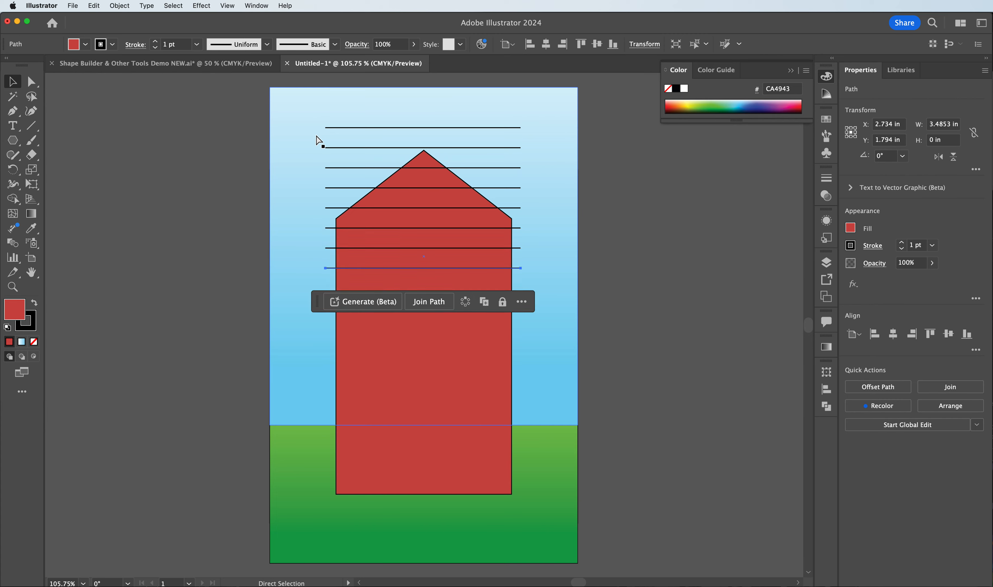
{"action": "key", "text": "super+d"}
{"action": "key", "text": "super+d"}
{"action": "key", "text": "super+d"}
{"action": "key", "text": "super+d"}
{"action": "key", "text": "super+d"}
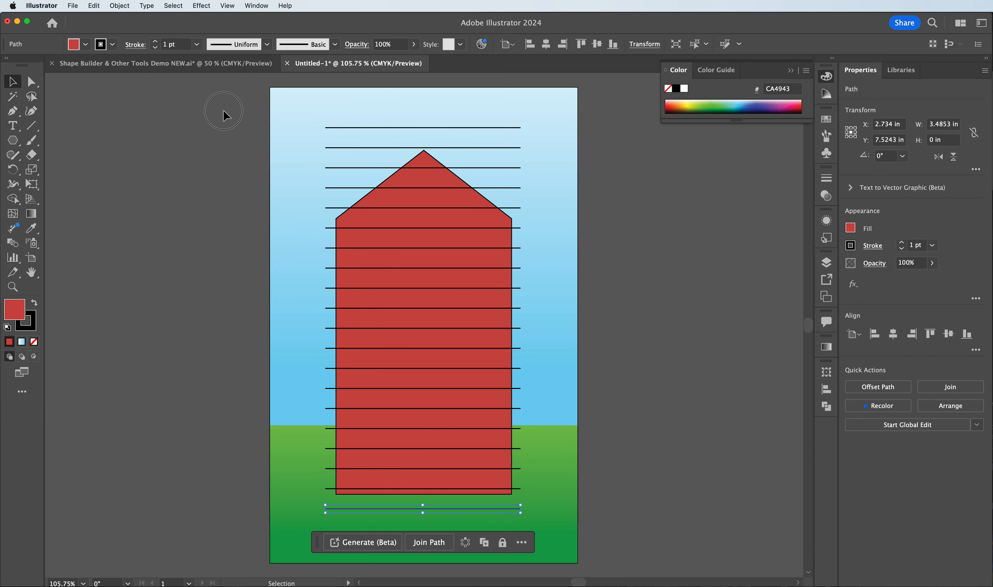
Step: Select all the horizontal lines without the sky and grass, and compress the stack downward from its upper edge to about 6.53 in tall
{"action": "left_click_drag", "start_coordinate": [222, 109], "coordinate": [329, 523]}
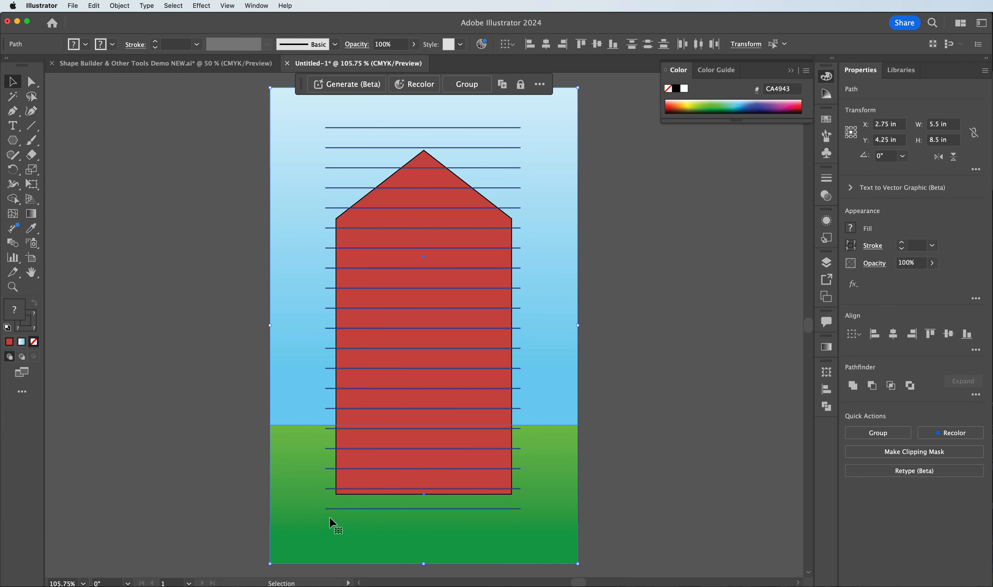
{"action": "left_click", "coordinate": [304, 459], "text": "shift"}
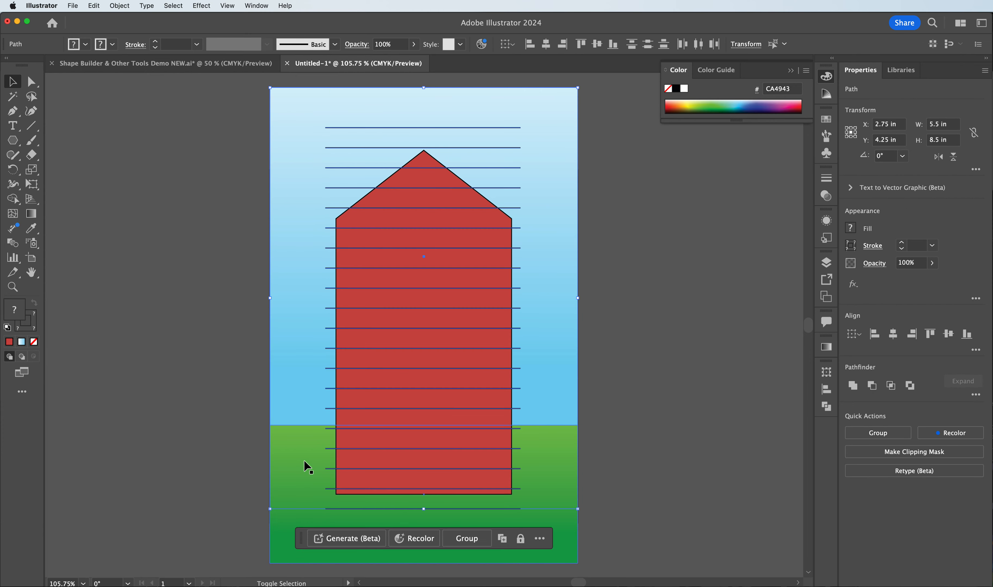
{"action": "left_click", "coordinate": [295, 379], "text": "shift"}
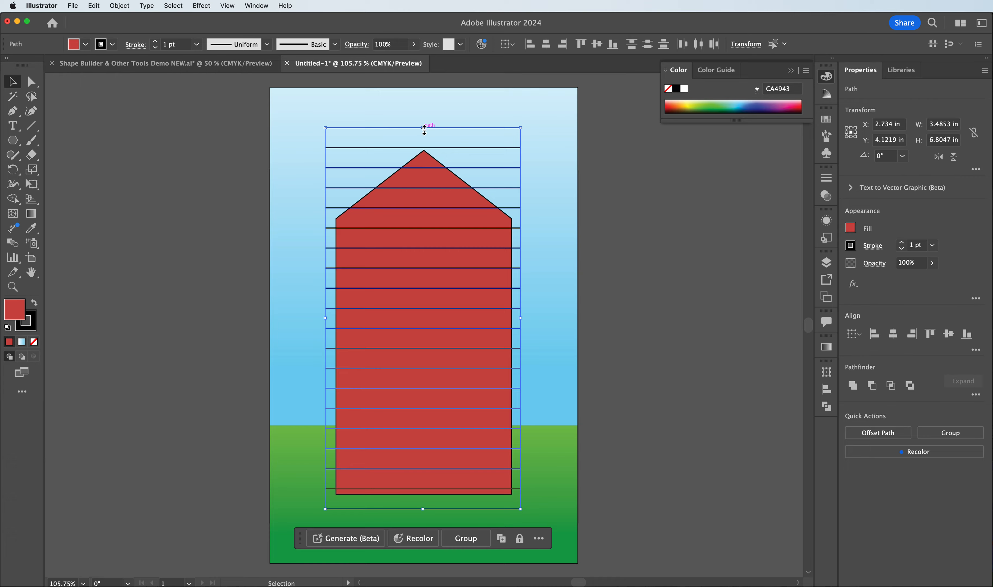
{"action": "left_click_drag", "start_coordinate": [423, 128], "coordinate": [424, 144]}
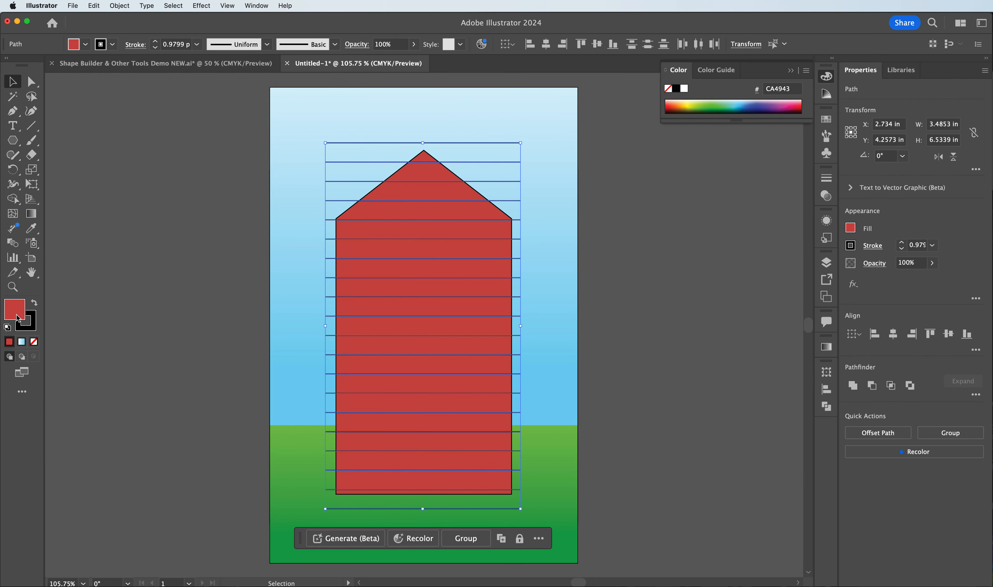
Step: Set the stroke colour of the selected horizontal lines to dark red A52525
{"action": "left_click_drag", "start_coordinate": [18, 317], "coordinate": [23, 331]}
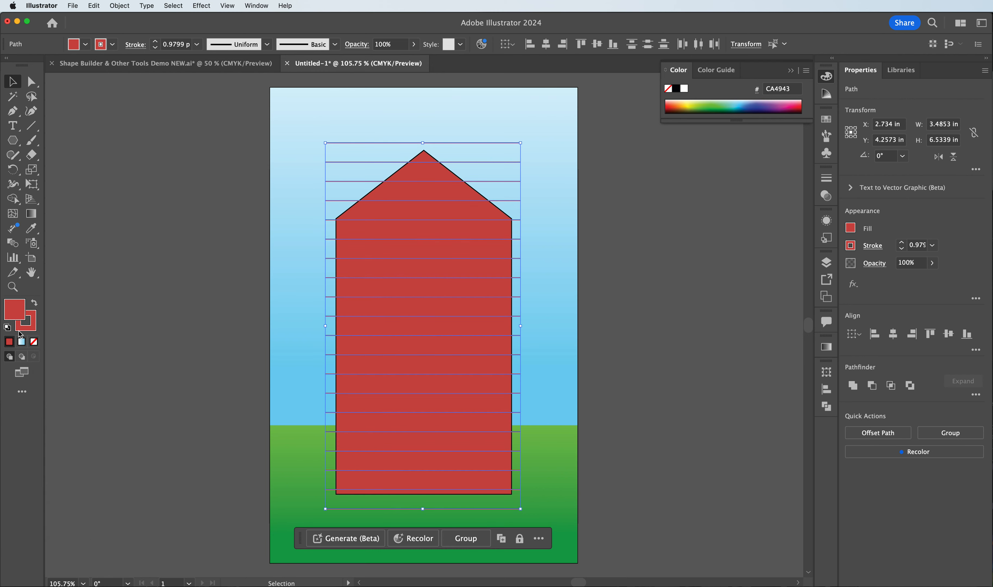
{"action": "double_click", "coordinate": [24, 331]}
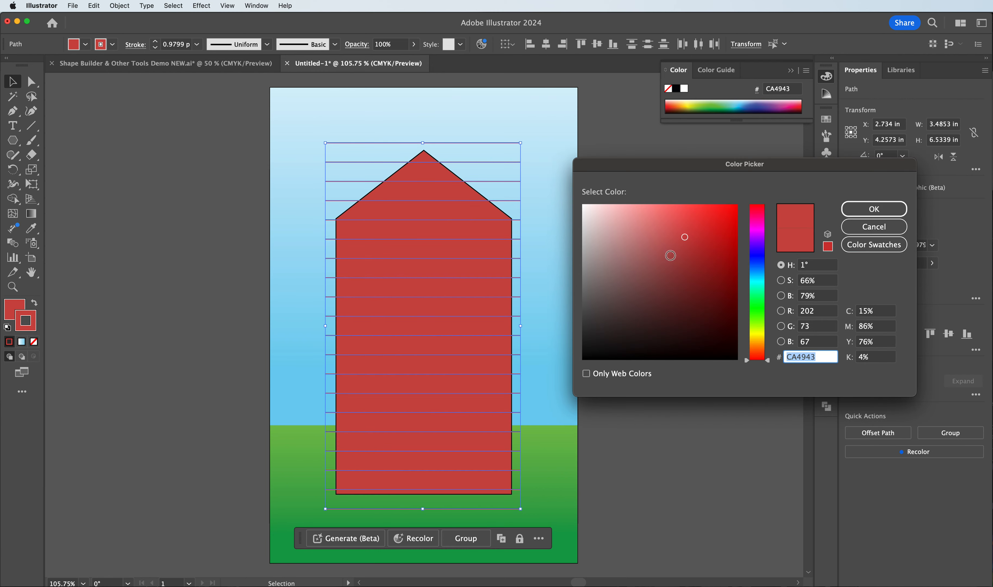
{"action": "left_click", "coordinate": [701, 253]}
{"action": "left_click_drag", "start_coordinate": [702, 254], "coordinate": [703, 257]}
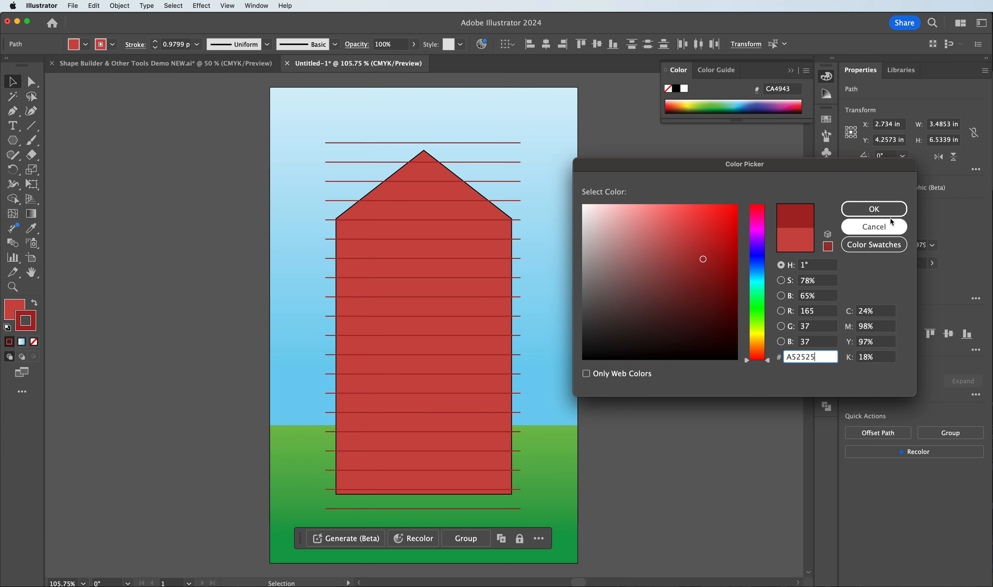
{"action": "left_click", "coordinate": [880, 209]}
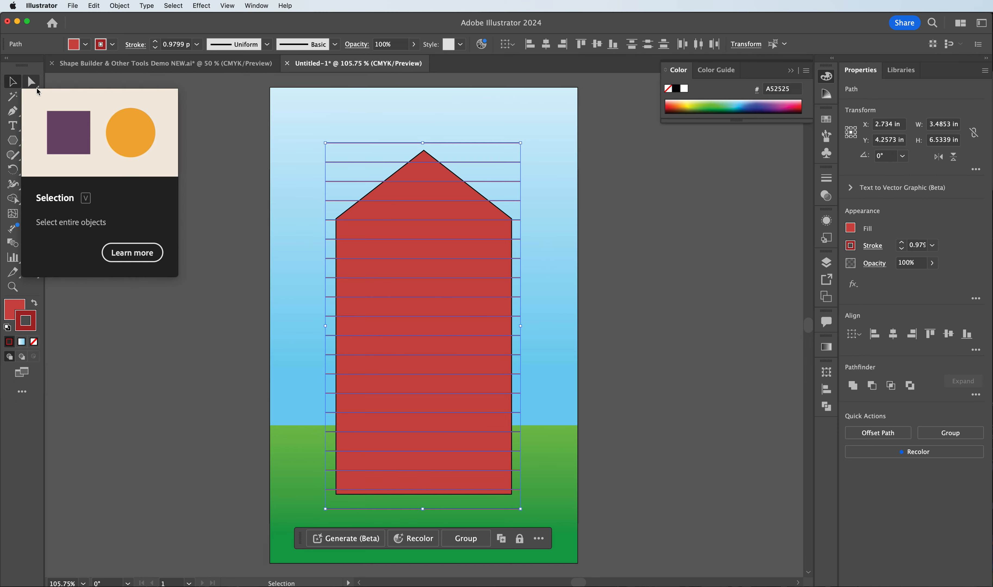
Step: Add the barn to the selected lines, remove every line portion outside its outline with Shape Builder, and deselect everything
{"action": "left_click", "coordinate": [403, 207], "text": "shift"}
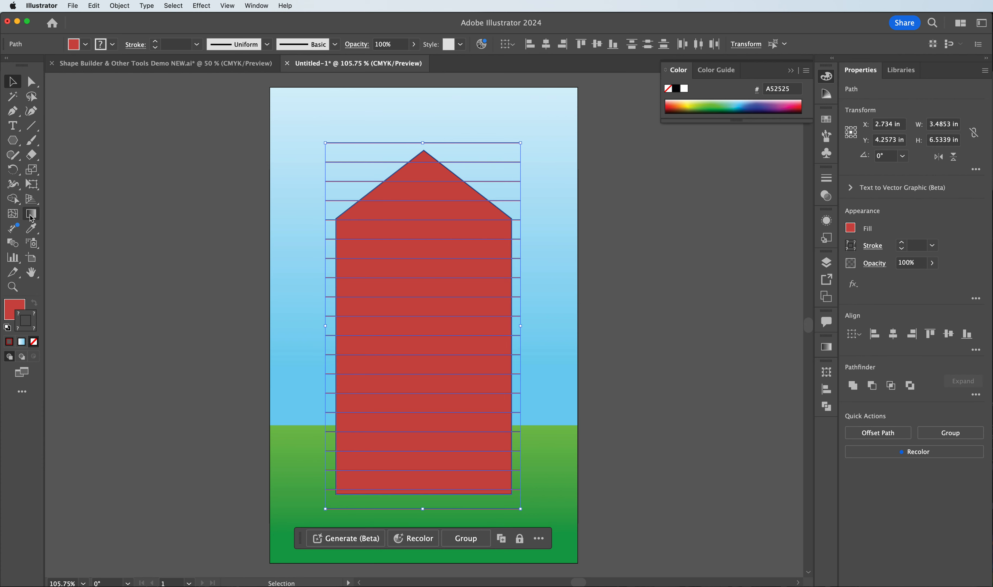
{"action": "left_click", "coordinate": [13, 198]}
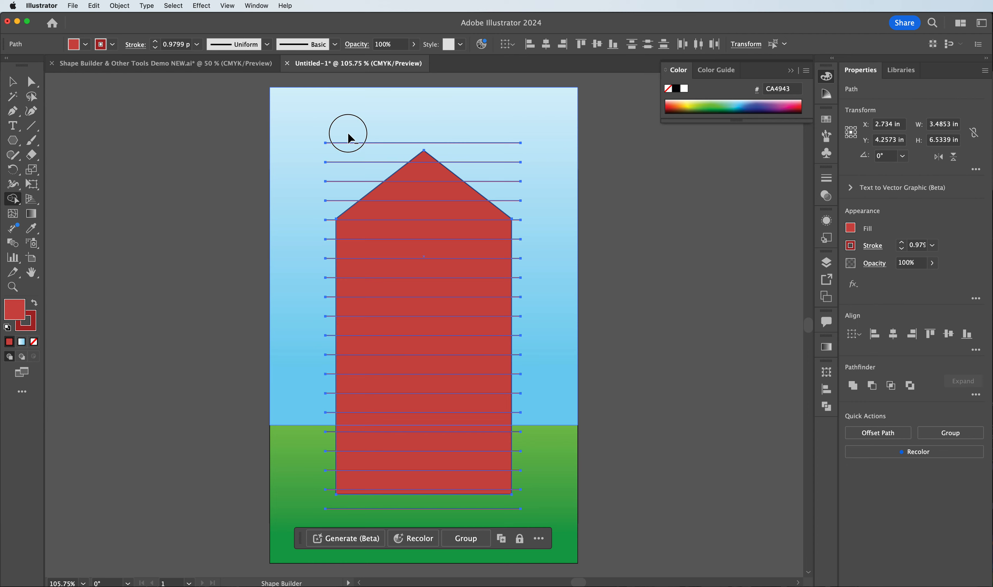
{"action": "left_click_drag", "start_coordinate": [329, 248], "coordinate": [327, 288]}
{"action": "left_click_drag", "start_coordinate": [328, 368], "coordinate": [334, 520]}
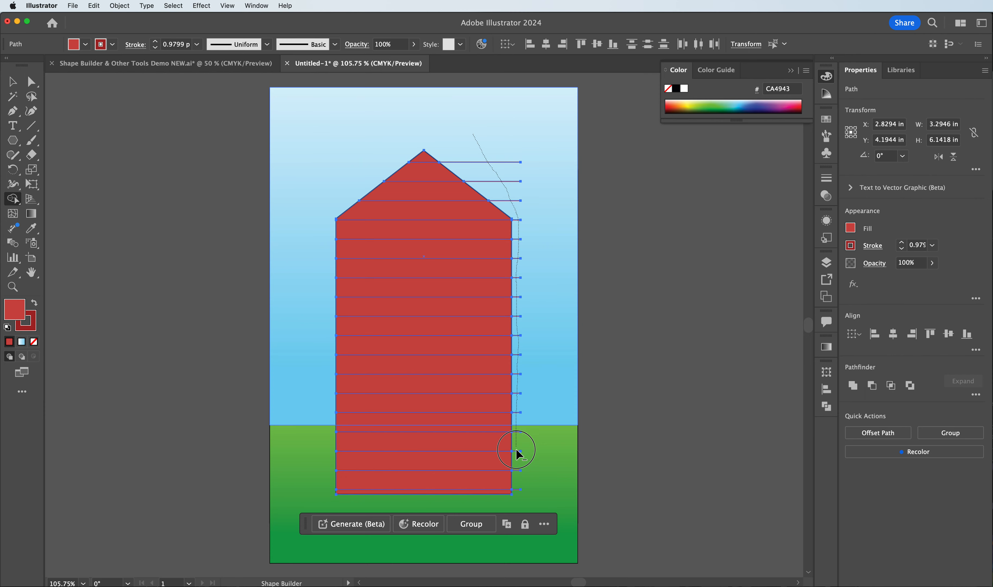
{"action": "left_click_drag", "start_coordinate": [517, 487], "coordinate": [517, 492]}
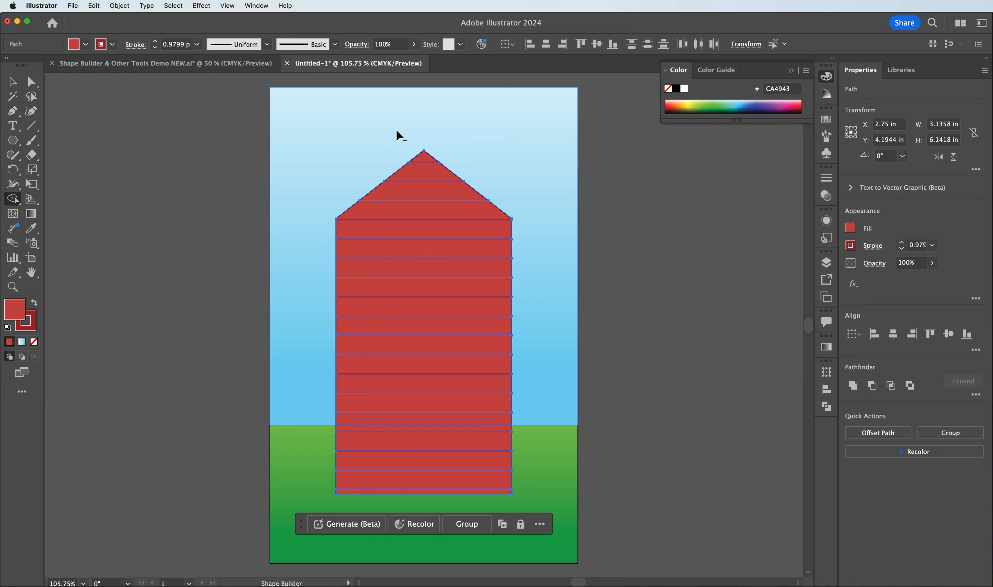
{"action": "left_click", "coordinate": [13, 82]}
{"action": "left_click", "coordinate": [571, 133]}
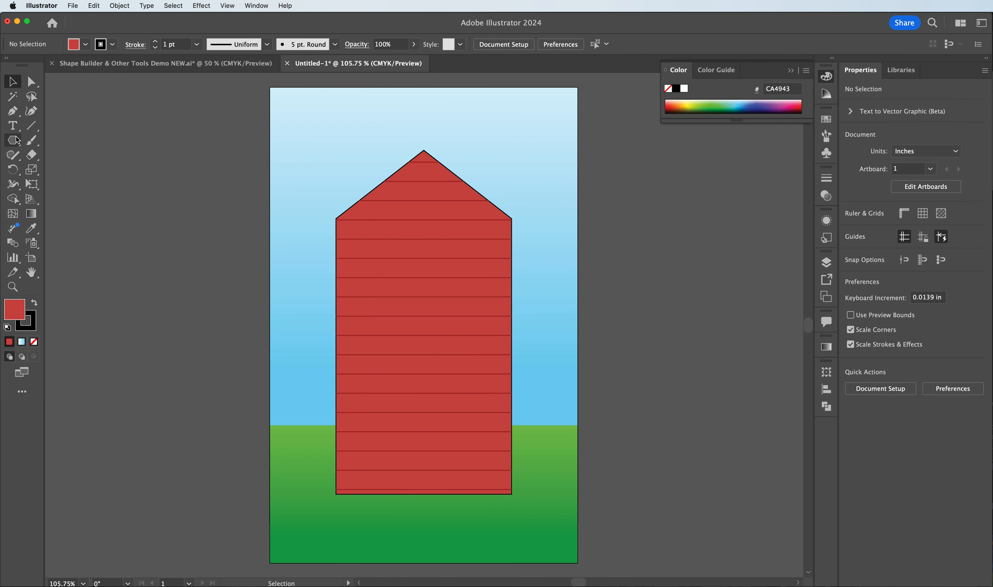
Step: Draw a thin rectangle about 2.45 by 0.17 in, and fit it along the right roof slope, rotated and extended past peak and eave
{"action": "left_click_drag", "start_coordinate": [18, 143], "coordinate": [51, 140]}
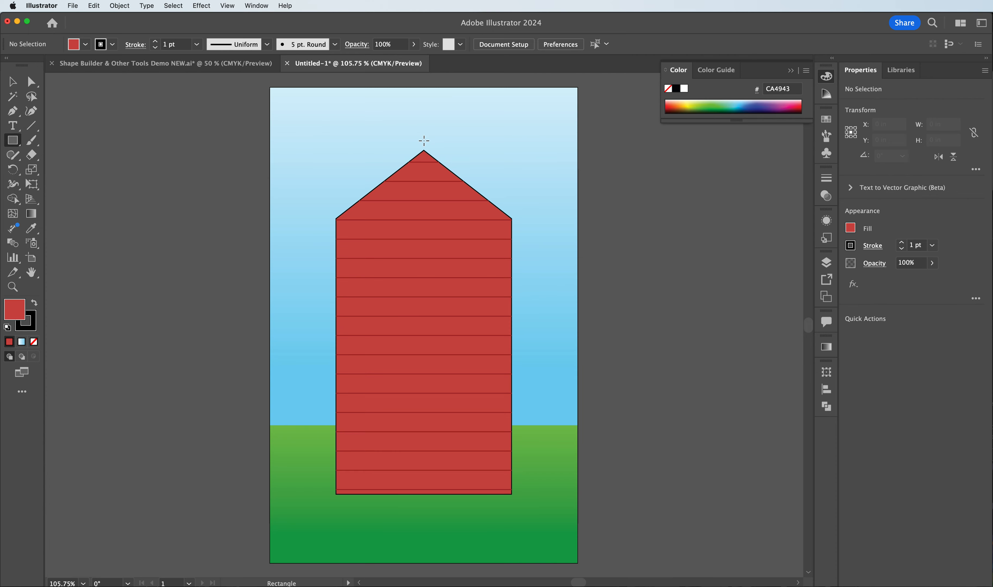
{"action": "left_click_drag", "start_coordinate": [422, 134], "coordinate": [559, 144]}
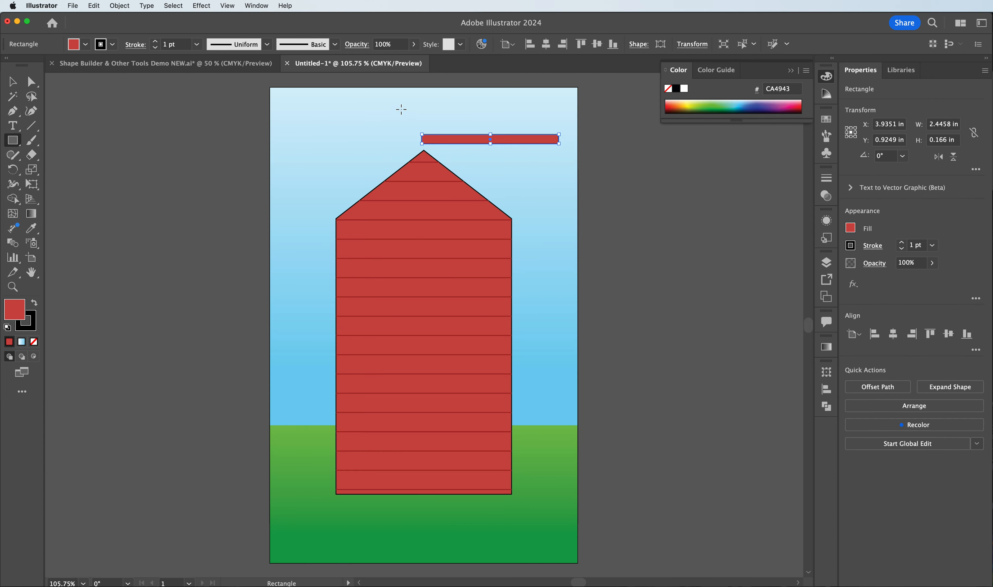
{"action": "left_click", "coordinate": [12, 81]}
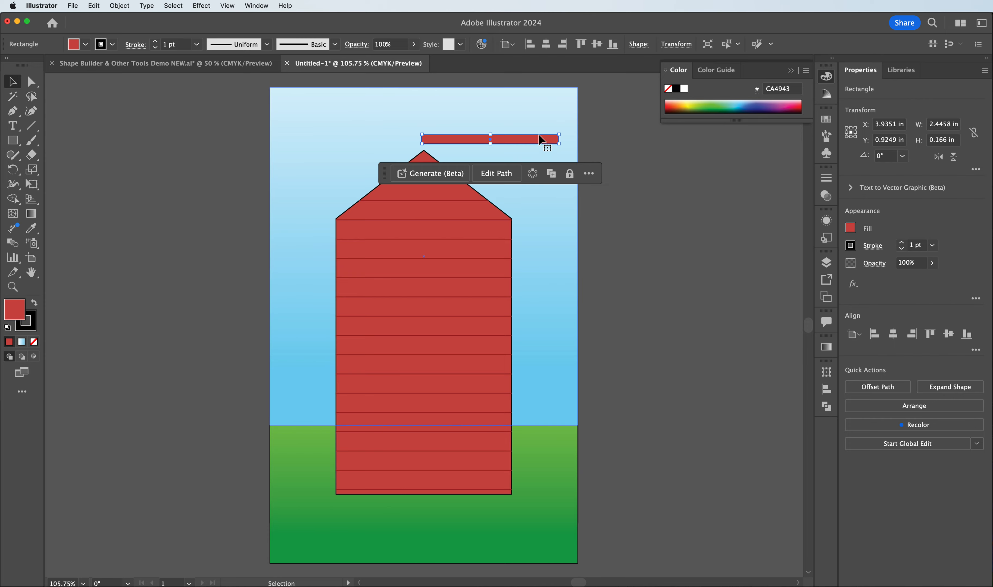
{"action": "left_click_drag", "start_coordinate": [540, 139], "coordinate": [498, 206]}
{"action": "left_click_drag", "start_coordinate": [495, 204], "coordinate": [476, 178]}
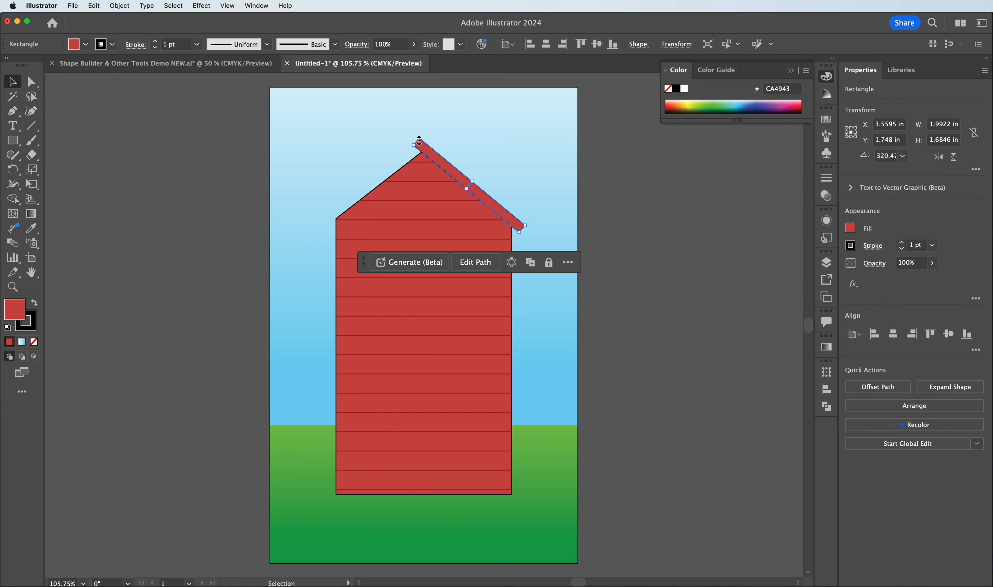
{"action": "left_click_drag", "start_coordinate": [419, 139], "coordinate": [413, 135]}
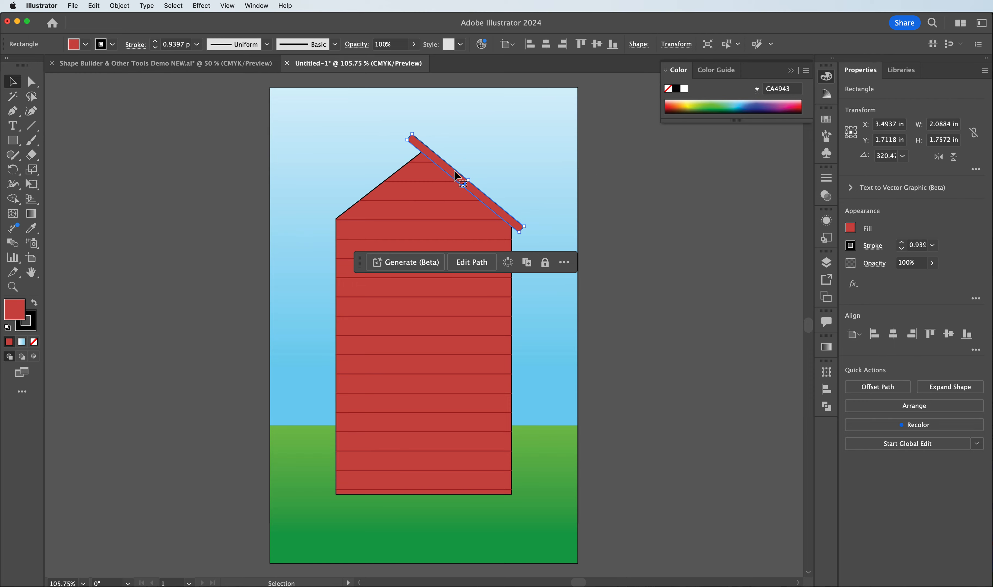
{"action": "left_click", "coordinate": [649, 171]}
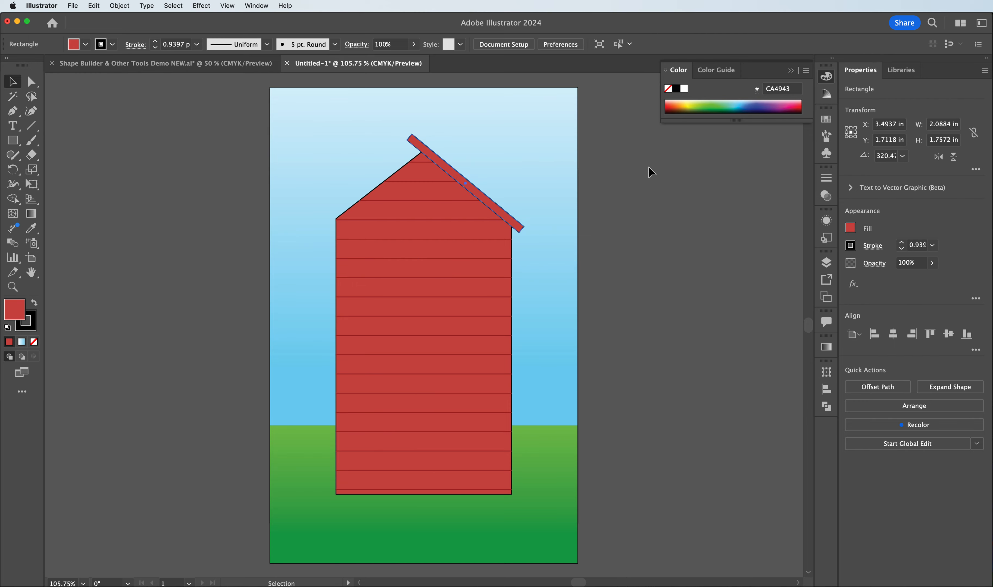
Step: Fill the roof bar on the right slope with black (000000)
{"action": "left_click", "coordinate": [452, 170]}
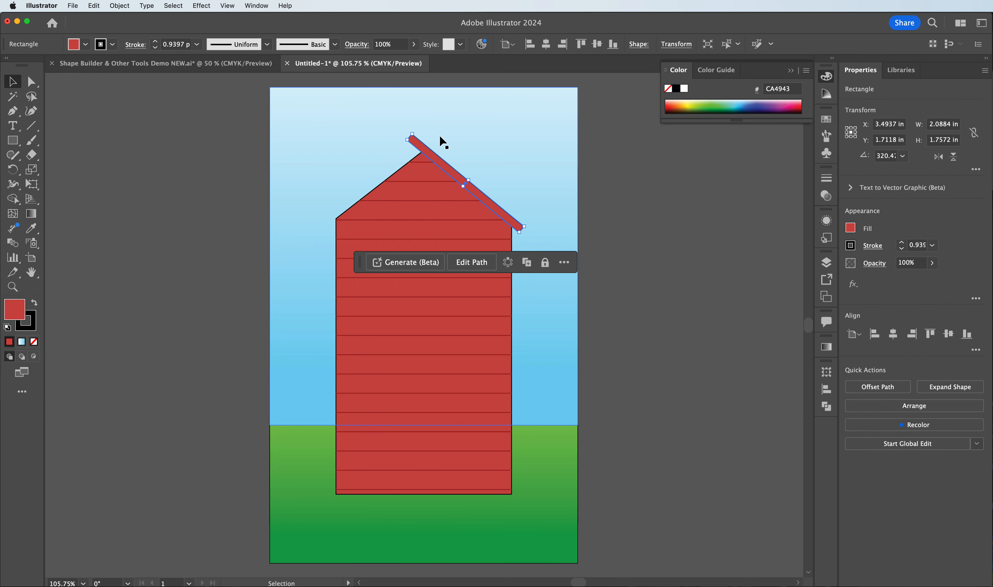
{"action": "double_click", "coordinate": [13, 309]}
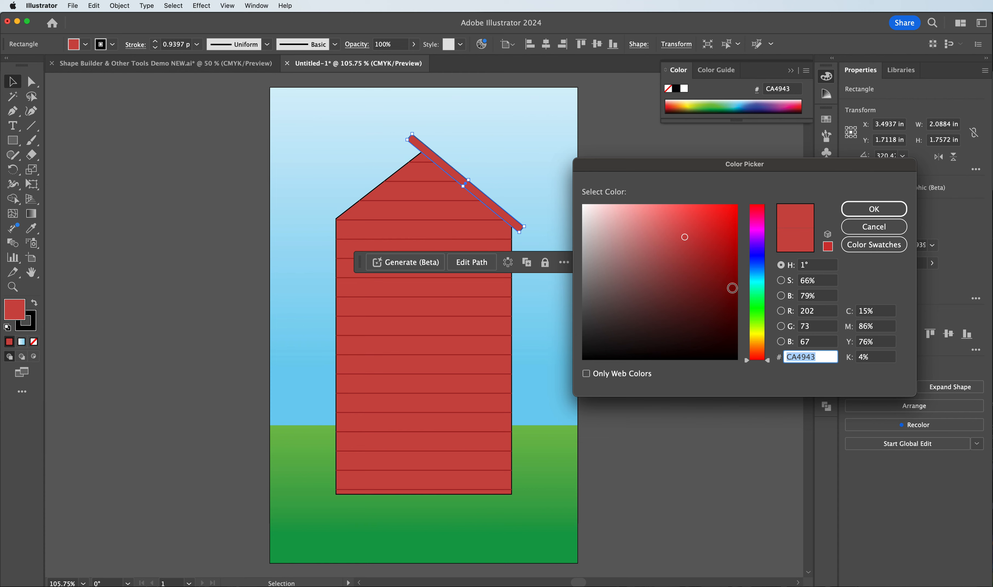
{"action": "mouse_move", "coordinate": [732, 287]}
{"action": "left_mouse_down"}
{"action": "mouse_move", "coordinate": [744, 325]}
{"action": "mouse_move", "coordinate": [732, 325]}
{"action": "mouse_move", "coordinate": [736, 359]}
{"action": "left_mouse_up"}
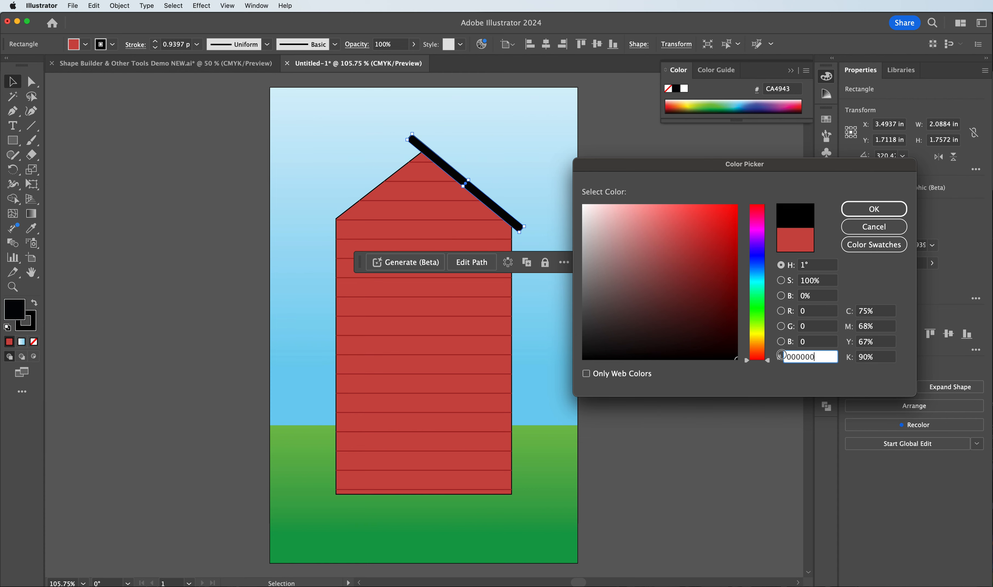
{"action": "left_click", "coordinate": [890, 214]}
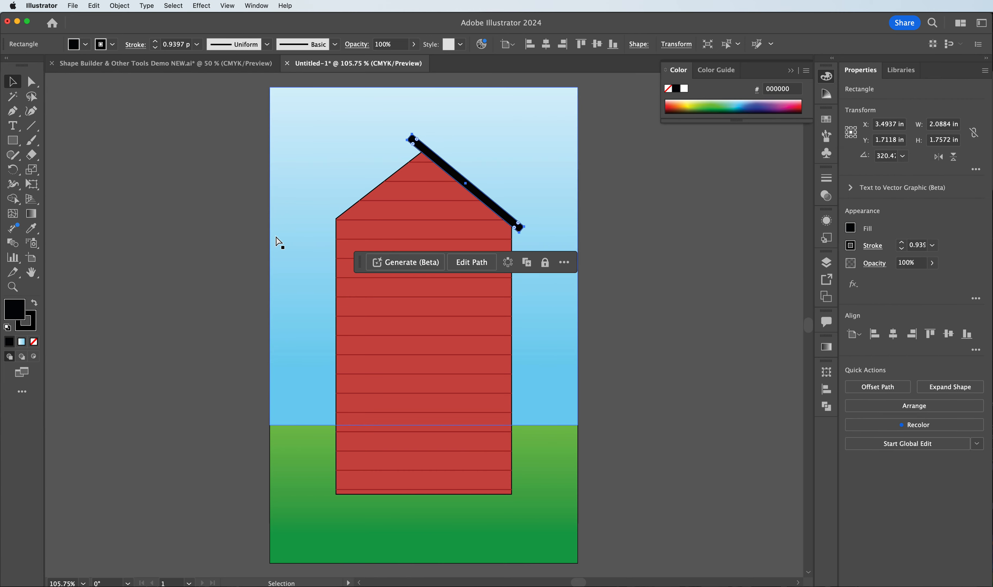
Step: Create a copy of the black roof bar reflected across the vertical axis, and move it about 1.52 in straight left onto the left slope
{"action": "key", "text": "a"}
{"action": "key", "text": "v"}
{"action": "left_click", "coordinate": [125, 5]}
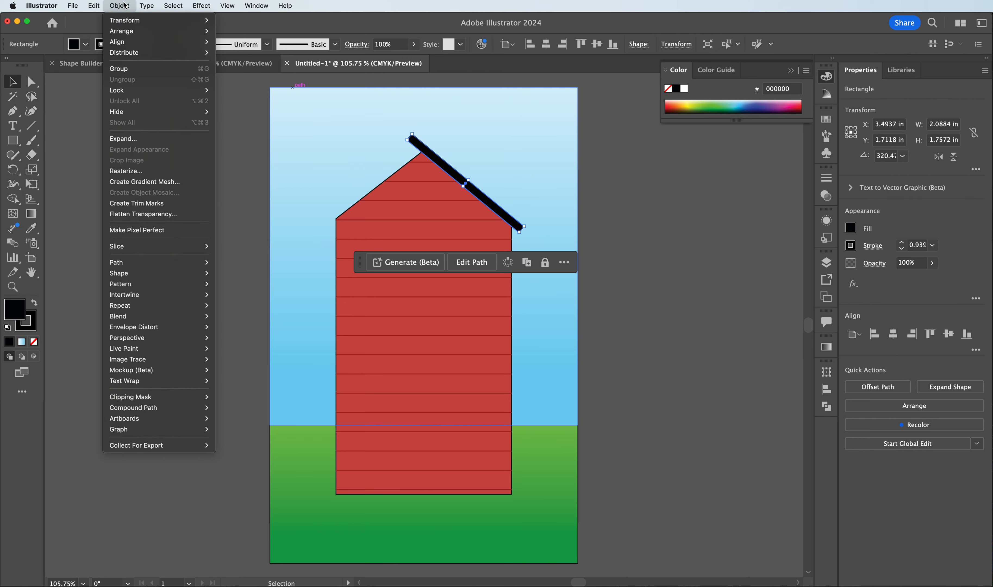
{"action": "mouse_move", "coordinate": [126, 22]}
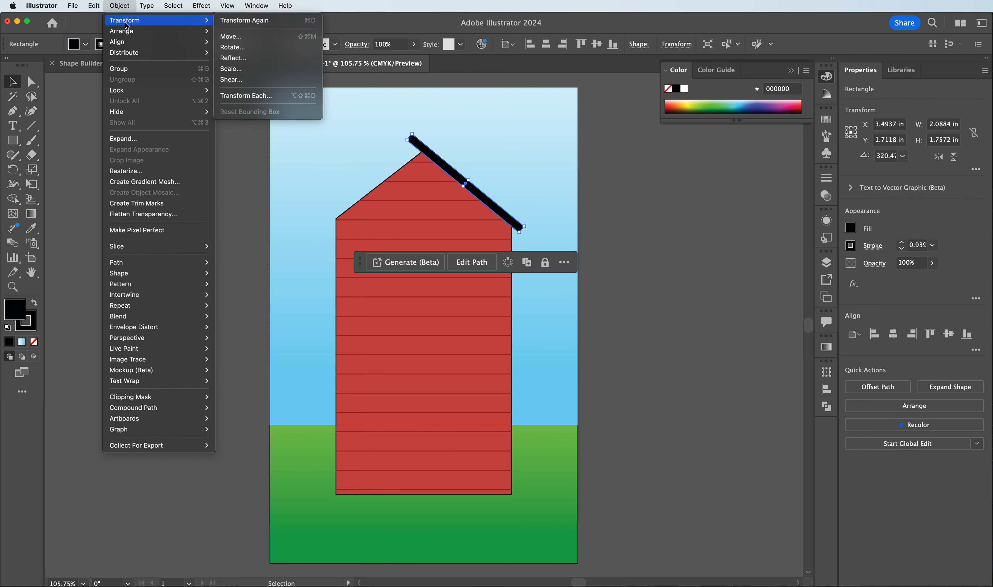
{"action": "left_click", "coordinate": [233, 58]}
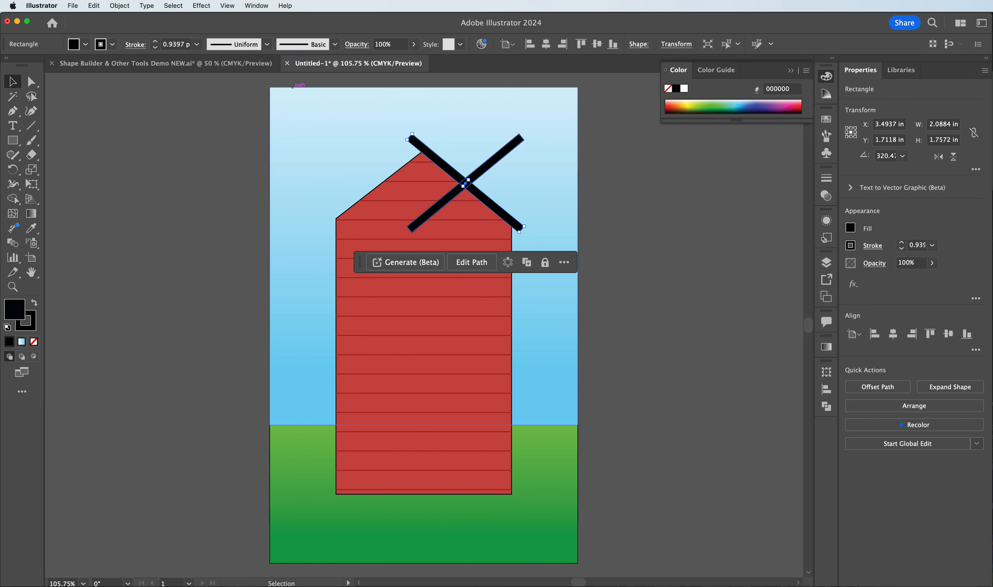
{"action": "left_click_drag", "start_coordinate": [991, 400], "coordinate": [660, 219]}
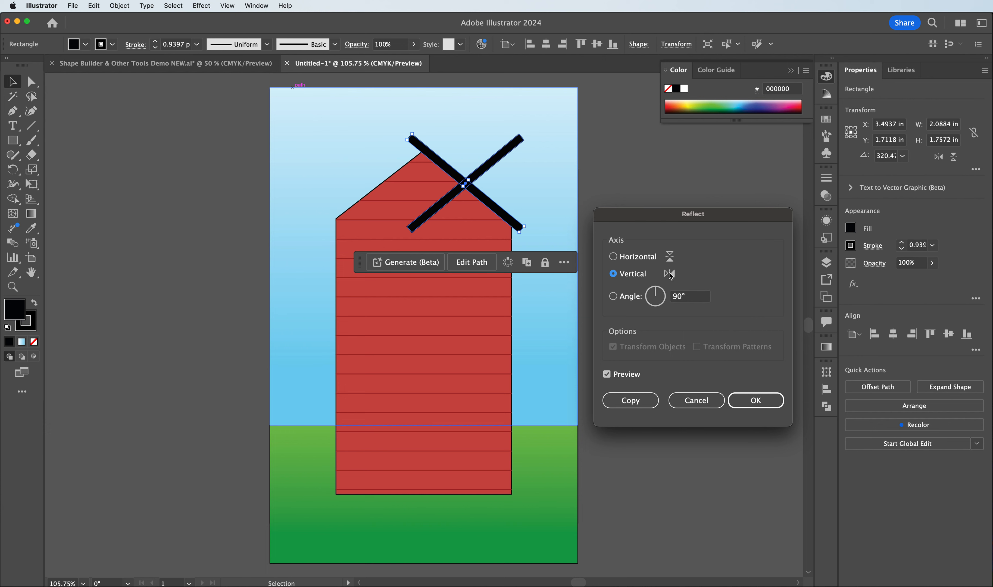
{"action": "left_click", "coordinate": [756, 400]}
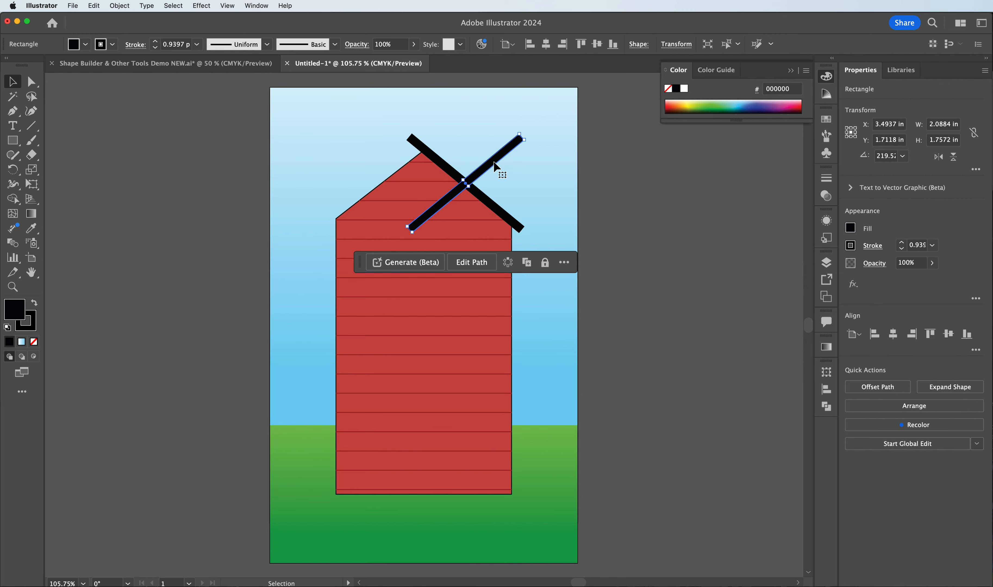
{"action": "left_click_drag", "start_coordinate": [493, 162], "coordinate": [412, 170]}
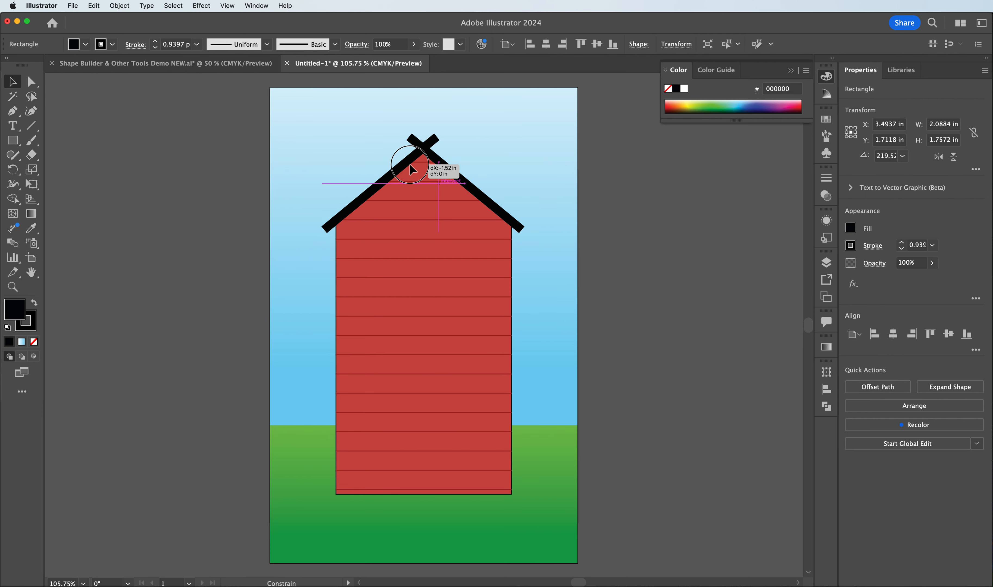
{"action": "left_click_drag", "start_coordinate": [410, 169], "coordinate": [411, 169]}
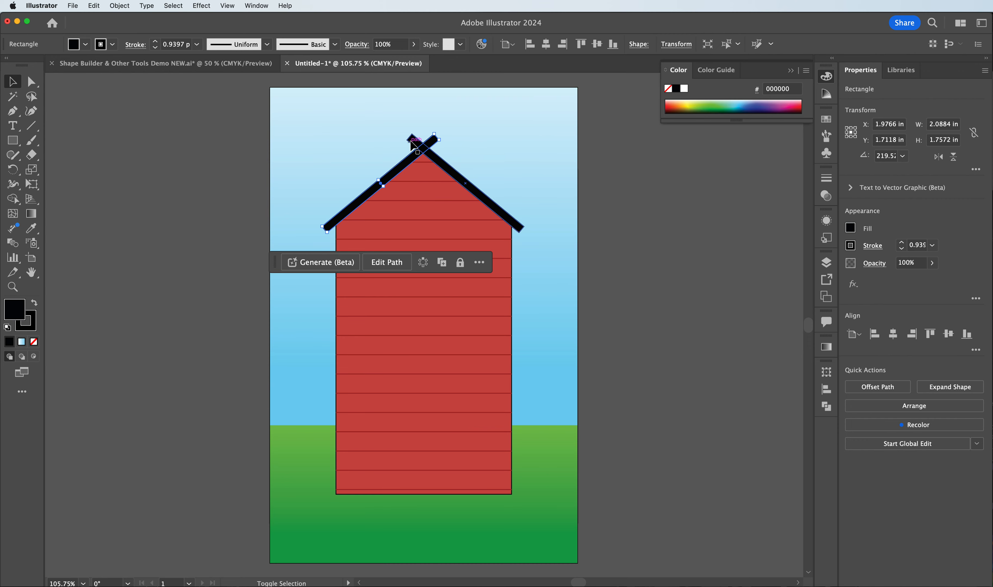
Step: Select both black roof bars and merge them across their overlap at the peak with Shape Builder
{"action": "left_click", "coordinate": [412, 141], "text": "shift"}
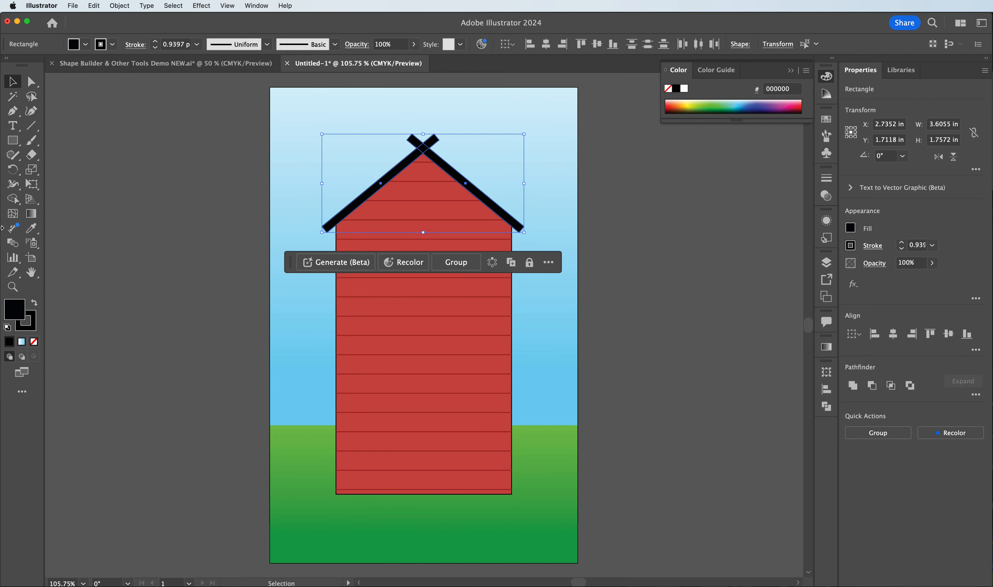
{"action": "left_click", "coordinate": [13, 198]}
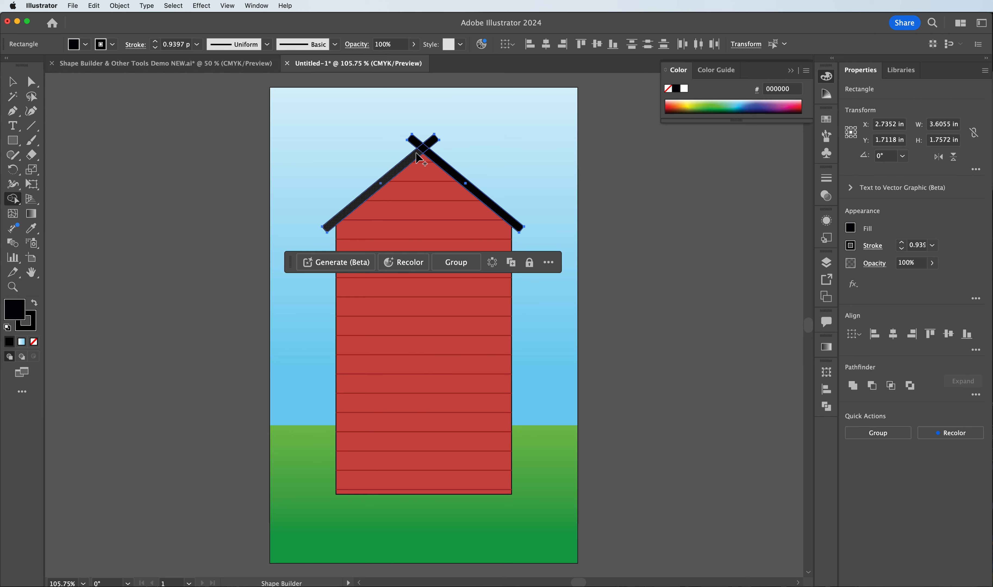
{"action": "left_click_drag", "start_coordinate": [417, 159], "coordinate": [432, 151]}
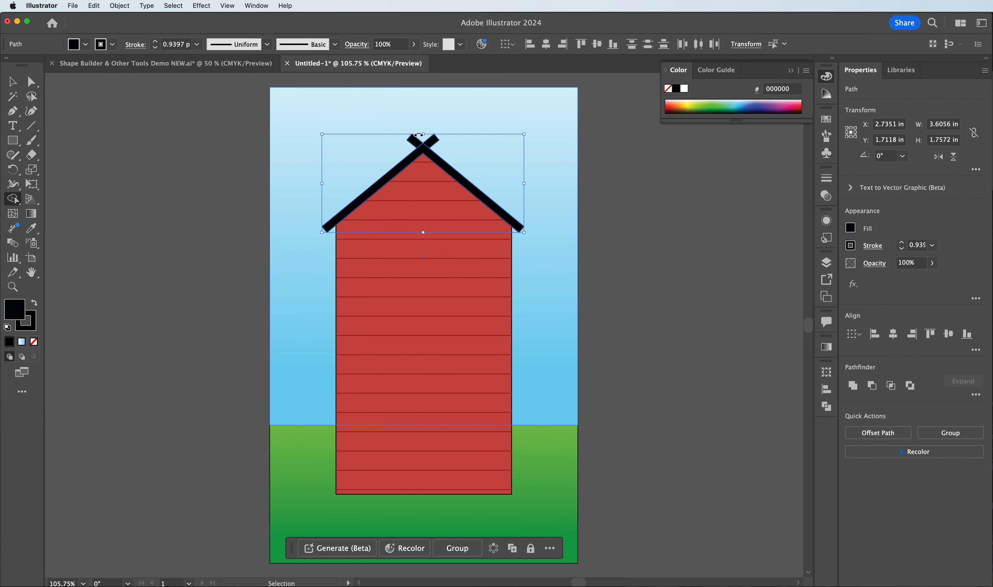
Step: Remove the two bar ends protruding above the roof peak with Shape Builder, leaving a clean pointed trim
{"action": "mouse_move", "coordinate": [416, 133]}
{"action": "left_mouse_down"}
{"action": "mouse_move", "coordinate": [407, 146]}
{"action": "mouse_move", "coordinate": [446, 151]}
{"action": "left_mouse_up"}
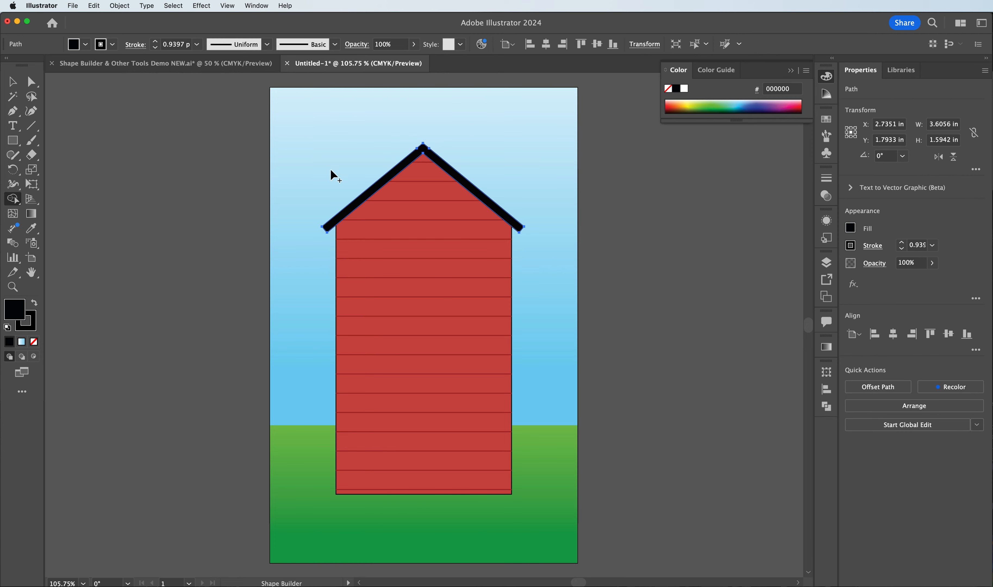
{"action": "left_click", "coordinate": [13, 81]}
{"action": "left_click", "coordinate": [606, 177]}
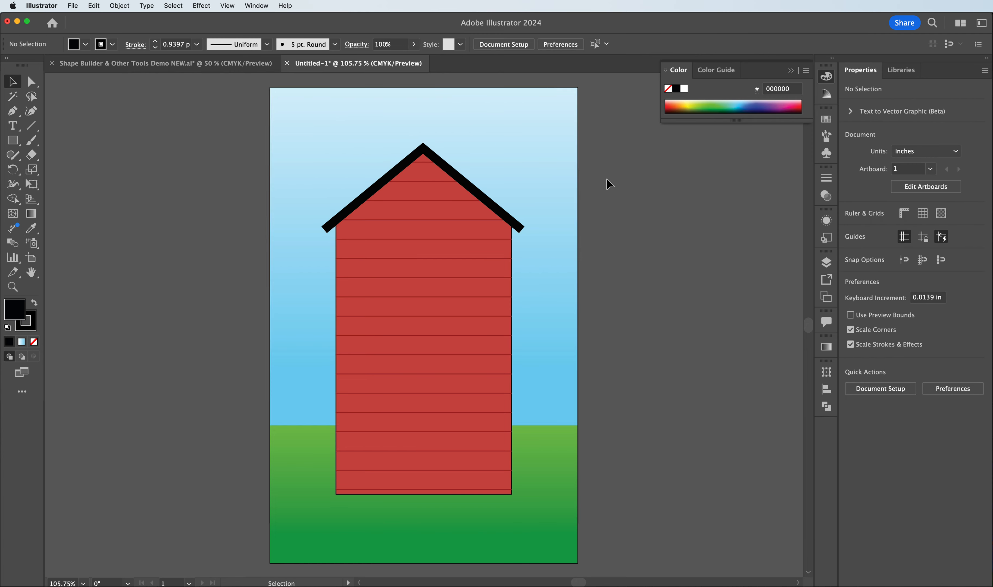
Step: Duplicate the black roof trim in place and give the copy a white fill (FFFFFF) with no stroke
{"action": "left_click", "coordinate": [443, 163]}
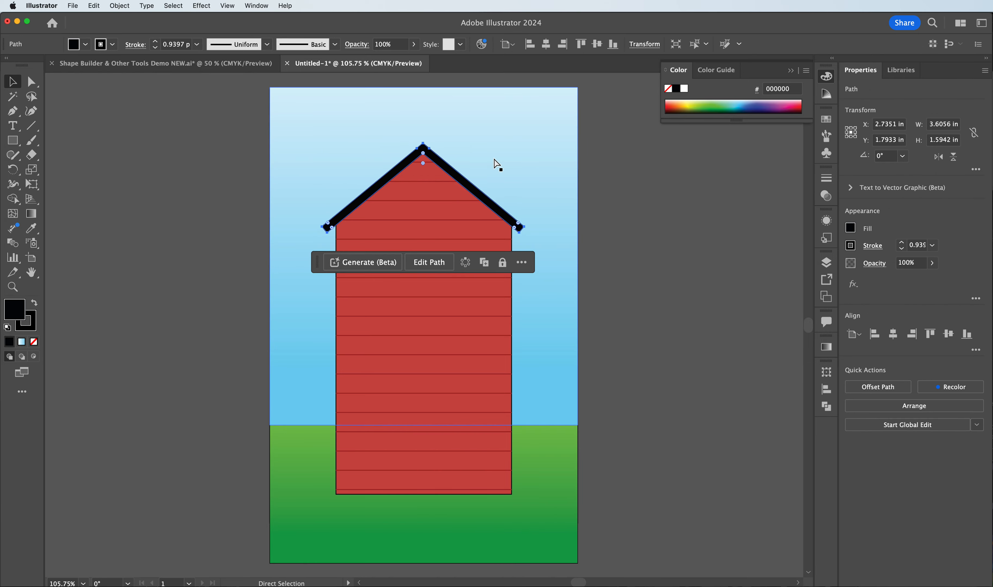
{"action": "key", "text": "super+equal"}
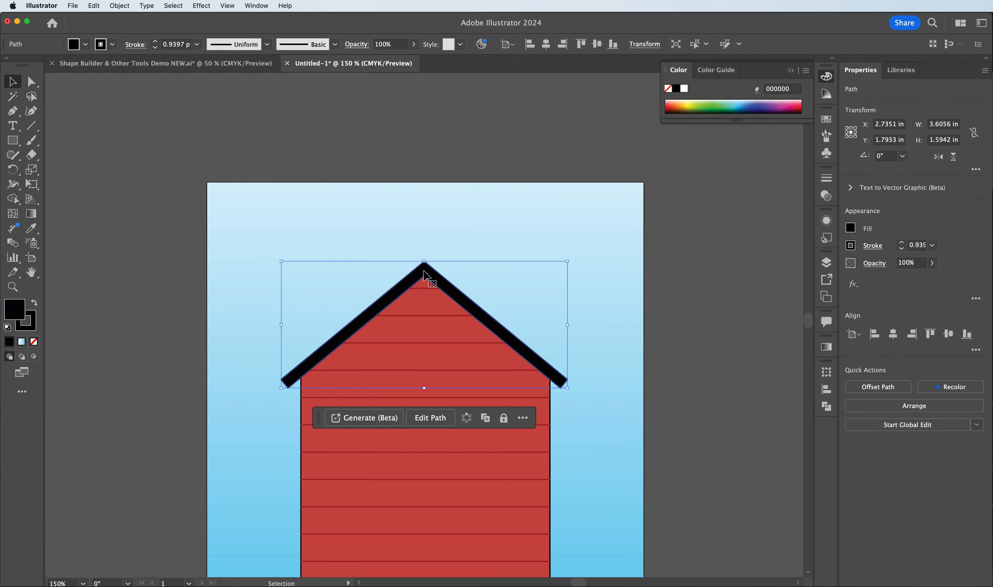
{"action": "key", "text": "a"}
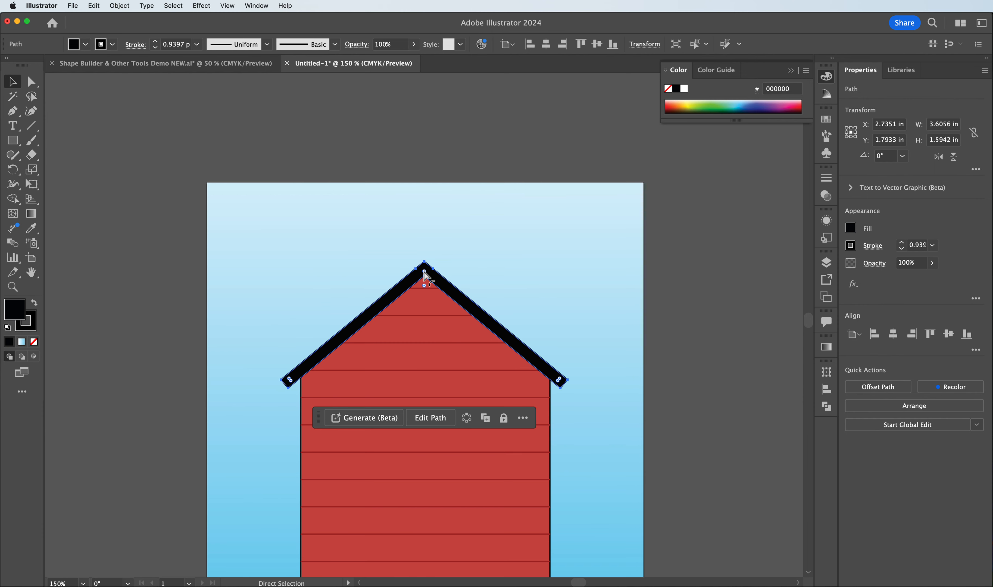
{"action": "key", "text": "v"}
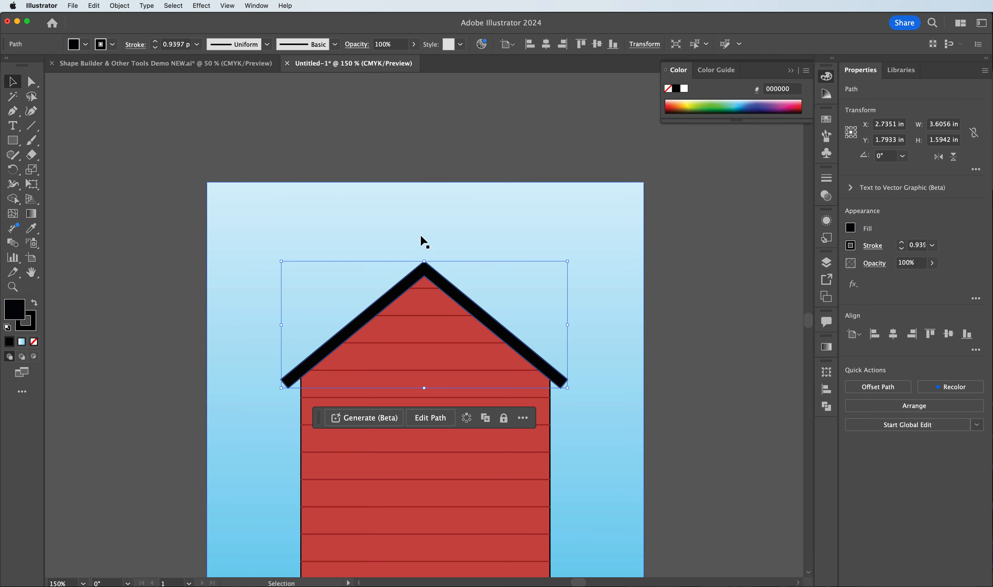
{"action": "double_click", "coordinate": [21, 312]}
{"action": "left_click_drag", "start_coordinate": [649, 244], "coordinate": [560, 200]}
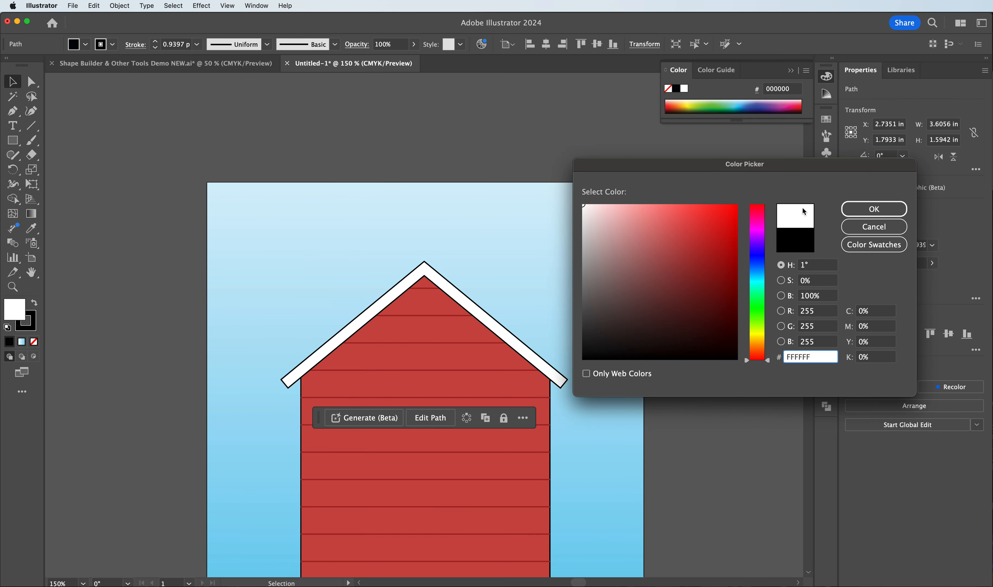
{"action": "left_click", "coordinate": [848, 209]}
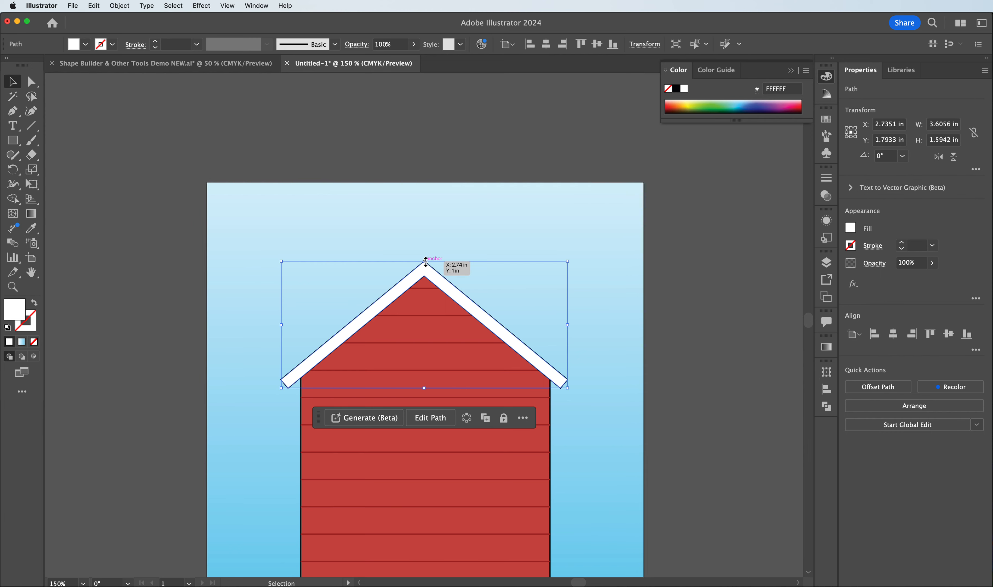
Step: Scale the white trim copy to about 3.47 by 1.53 in, place it behind the black trim, and nudge it down about 0.03 in
{"action": "left_click_drag", "start_coordinate": [425, 262], "coordinate": [424, 269]}
{"action": "key", "text": "a"}
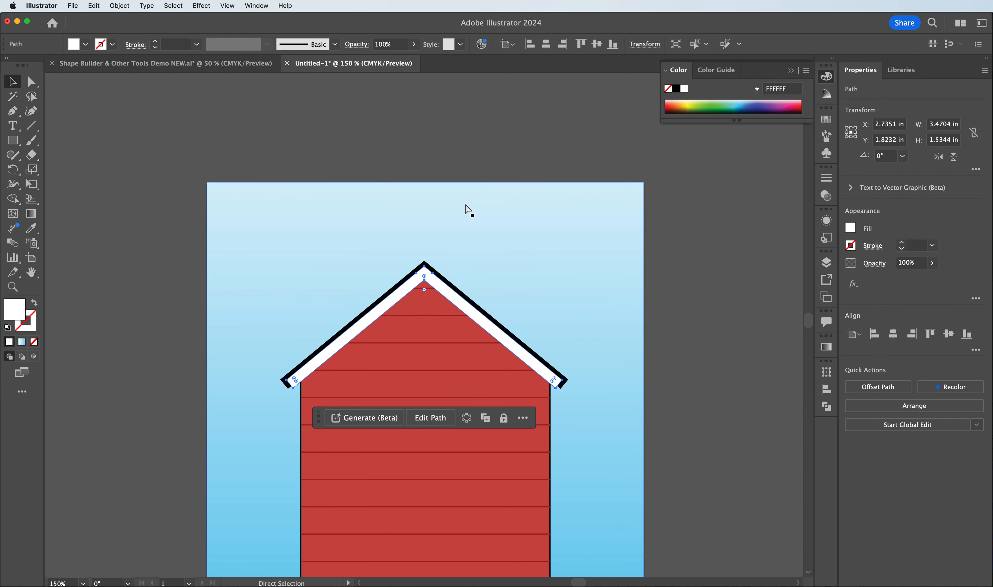
{"action": "key", "text": "super"}
{"action": "key", "text": "super+bracketleft"}
{"action": "key", "text": "super"}
{"action": "key", "text": "Down"}
{"action": "key", "text": "Down"}
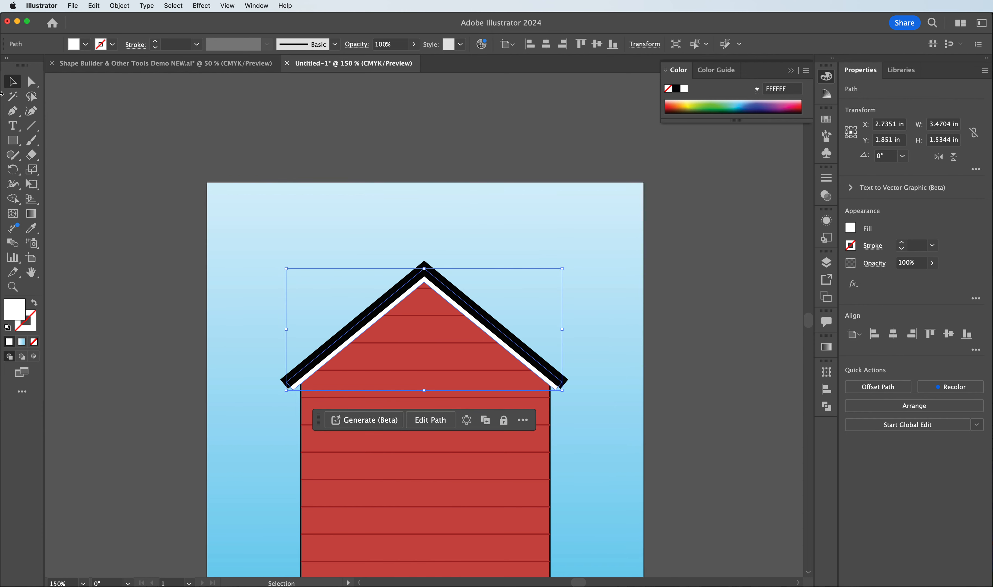
{"action": "left_click", "coordinate": [390, 147]}
Step: Draw a door rectangle about 1.61 by 3.70 in, standing on the barn's bottom edge and roughly centred on the wall
{"action": "key", "text": "super+minus"}
{"action": "key", "text": "super+minus"}
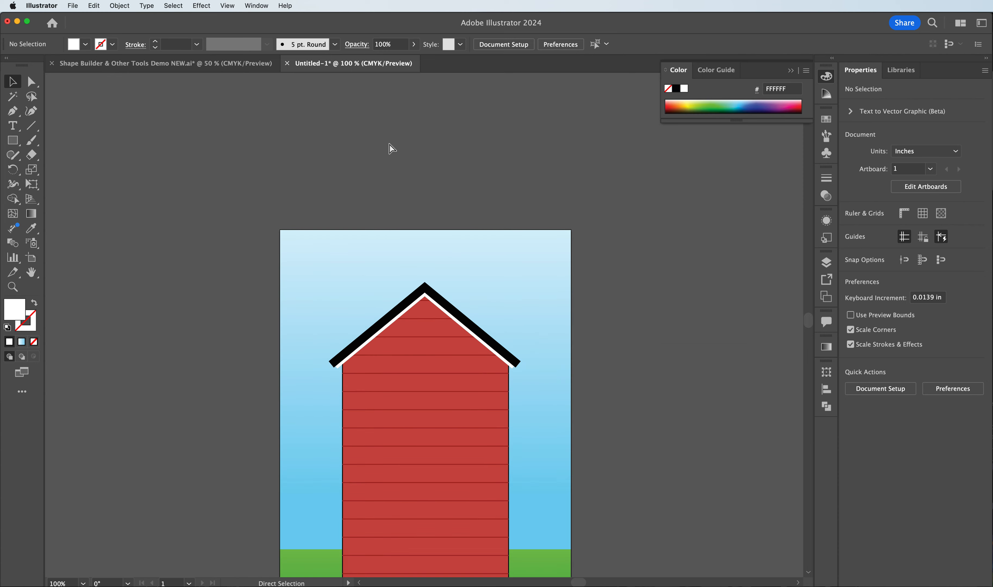
{"action": "scroll", "coordinate": [394, 219], "scroll_direction": "down", "scroll_amount": 5}
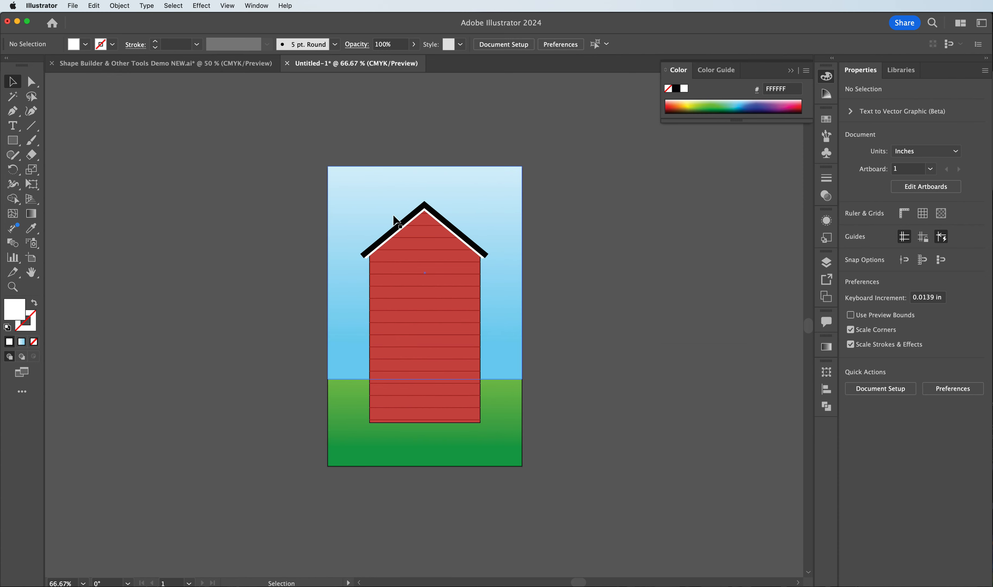
{"action": "scroll", "coordinate": [393, 215], "scroll_direction": "up", "scroll_amount": 1}
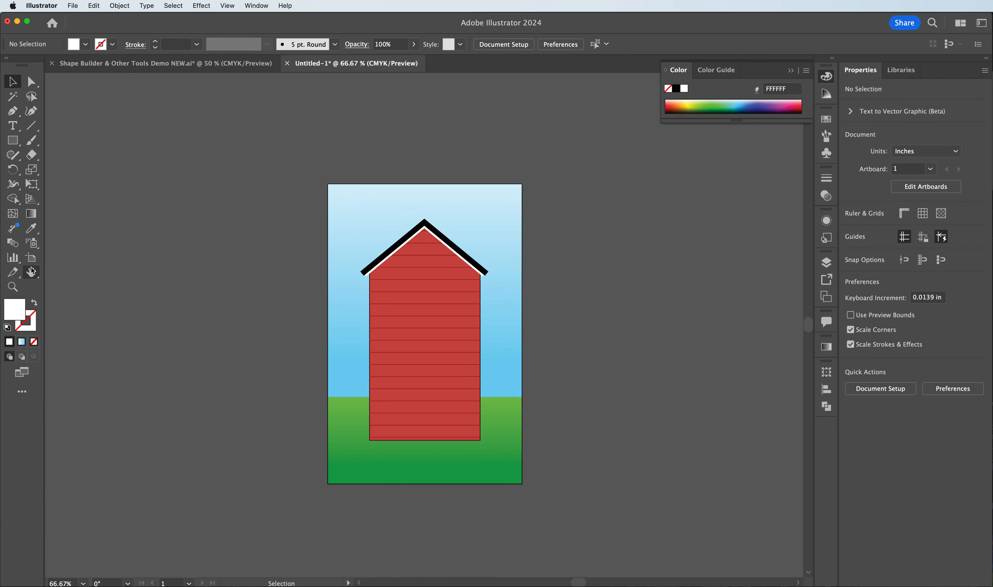
{"action": "left_click", "coordinate": [13, 287]}
{"action": "left_click", "coordinate": [442, 367]}
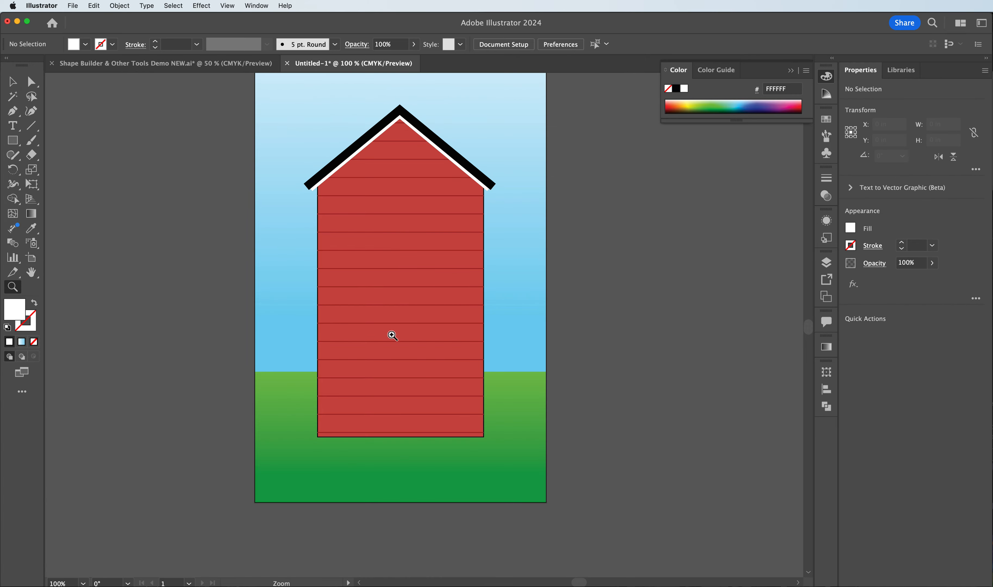
{"action": "left_click", "coordinate": [392, 333]}
{"action": "scroll", "coordinate": [401, 294], "scroll_direction": "up", "scroll_amount": 5}
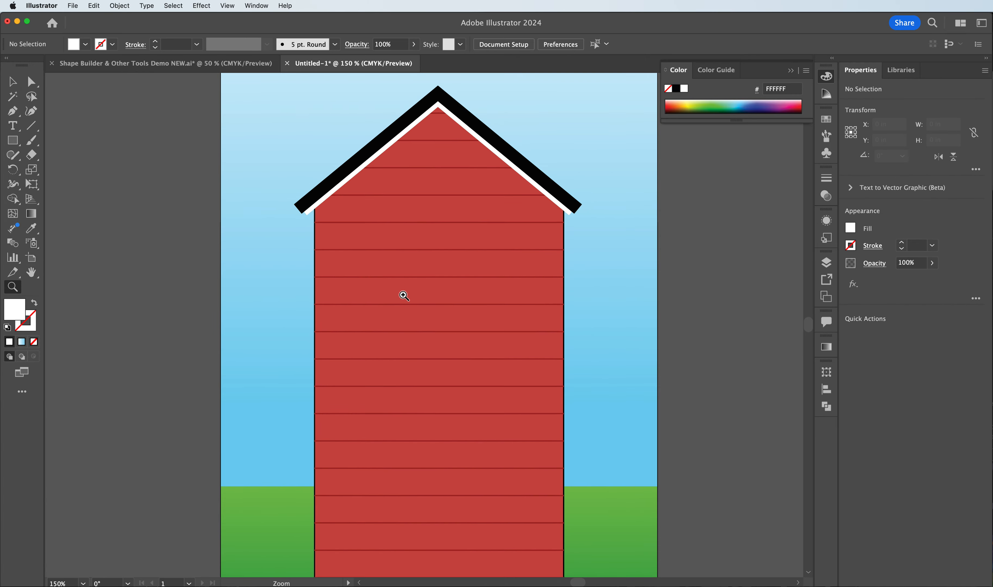
{"action": "scroll", "coordinate": [403, 294], "scroll_direction": "down", "scroll_amount": 6}
{"action": "scroll", "coordinate": [402, 293], "scroll_direction": "up", "scroll_amount": 3}
{"action": "left_click", "coordinate": [13, 140]}
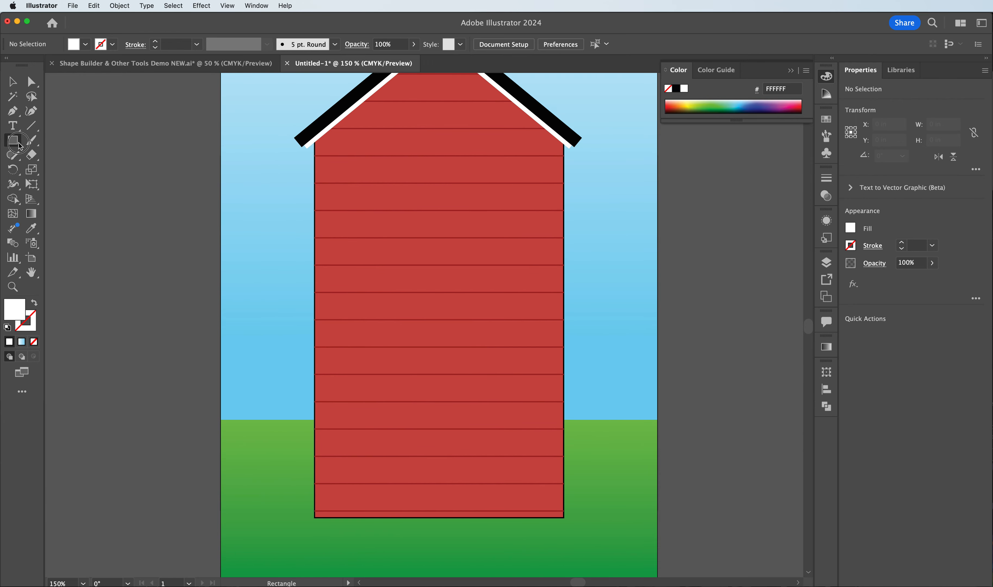
{"action": "left_click_drag", "start_coordinate": [376, 517], "coordinate": [504, 224]}
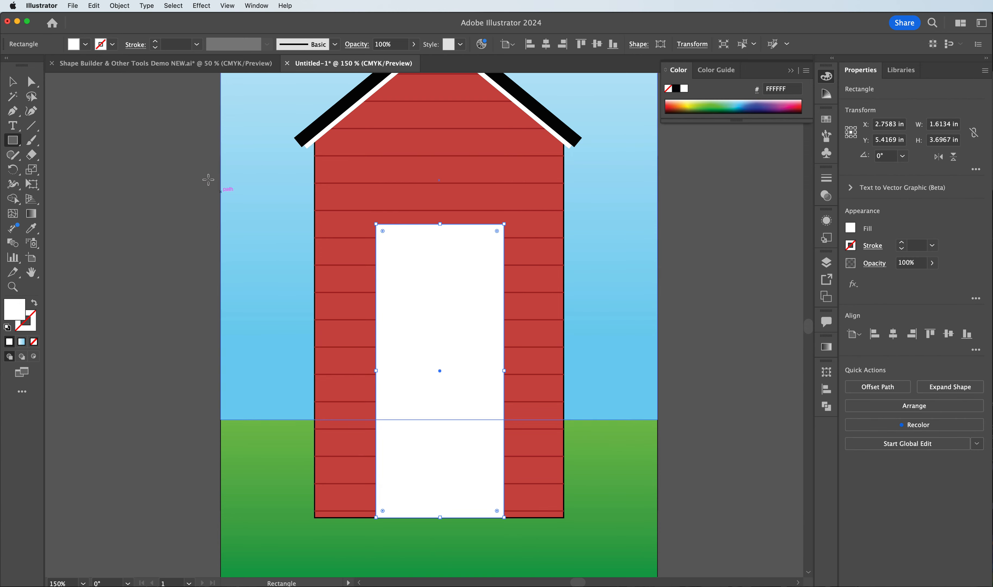
{"action": "key", "text": "v"}
{"action": "left_click", "coordinate": [290, 237]}
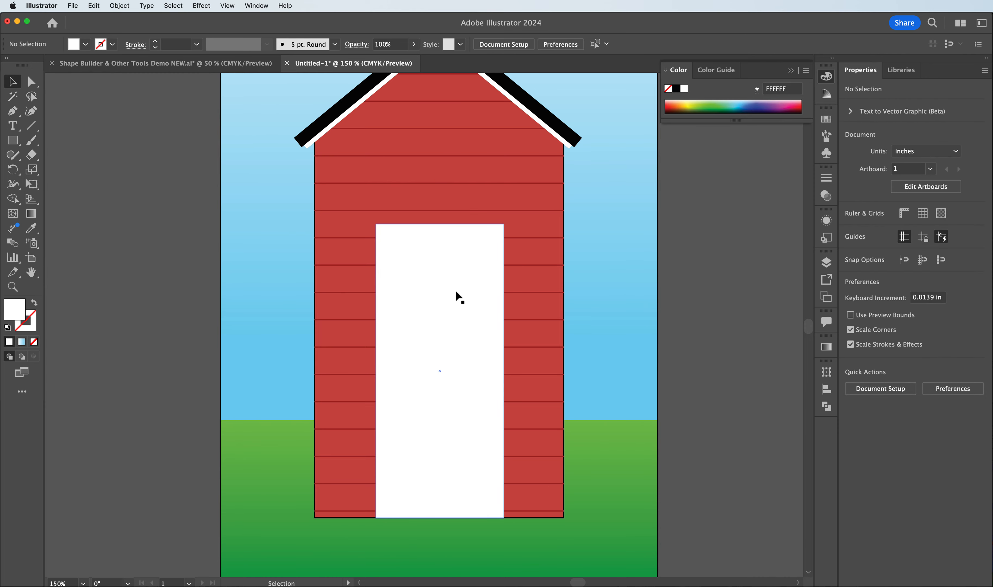
Step: Fill the door rectangle with dark brown (4F2B0D)
{"action": "left_click", "coordinate": [433, 296]}
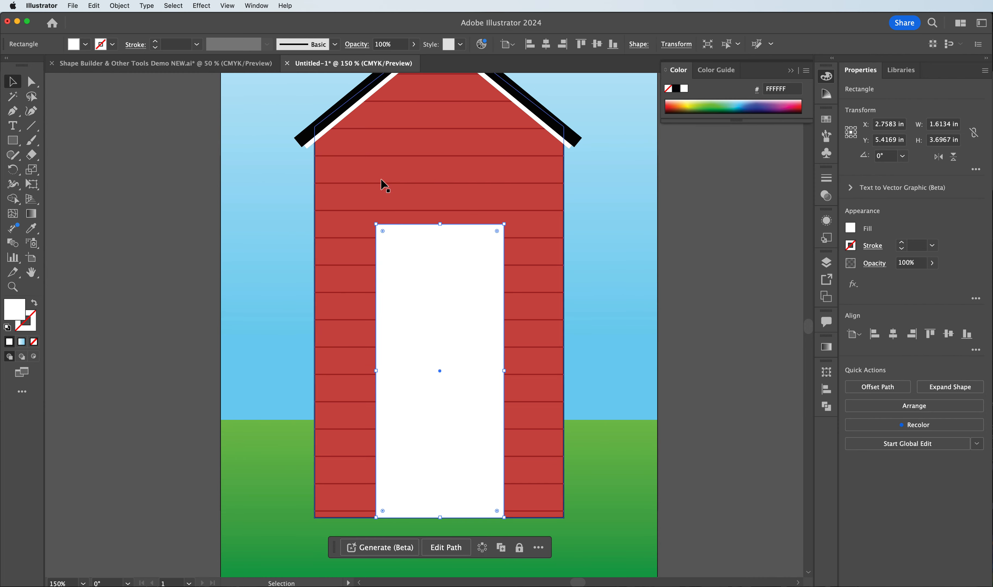
{"action": "double_click", "coordinate": [15, 310]}
{"action": "mouse_move", "coordinate": [591, 250]}
{"action": "left_mouse_down"}
{"action": "mouse_move", "coordinate": [602, 310]}
{"action": "mouse_move", "coordinate": [632, 344]}
{"action": "mouse_move", "coordinate": [599, 239]}
{"action": "mouse_move", "coordinate": [620, 304]}
{"action": "left_mouse_up"}
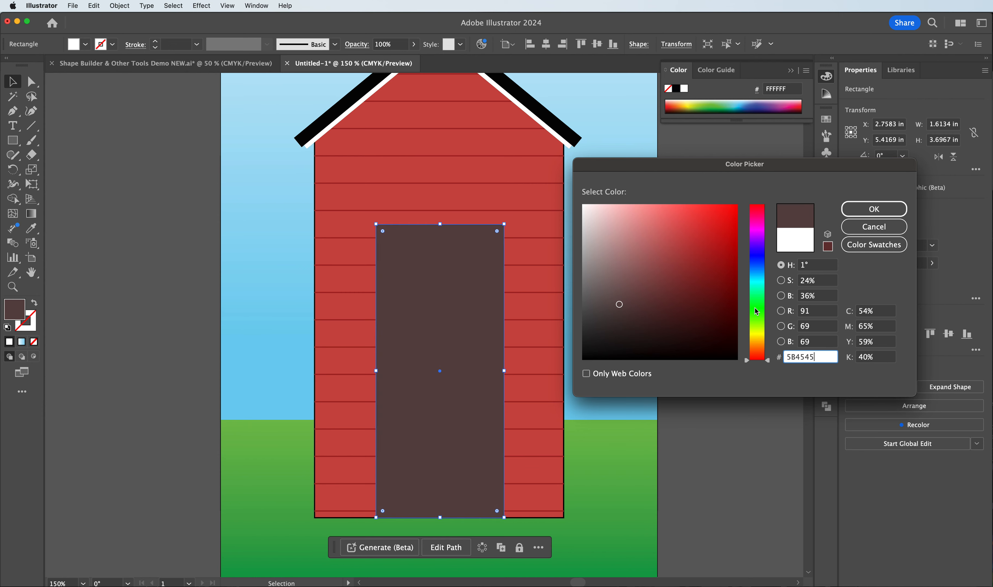
{"action": "left_click", "coordinate": [754, 341]}
{"action": "left_click_drag", "start_coordinate": [754, 341], "coordinate": [761, 349]}
{"action": "mouse_move", "coordinate": [699, 296]}
{"action": "left_mouse_down"}
{"action": "mouse_move", "coordinate": [692, 302]}
{"action": "mouse_move", "coordinate": [700, 294]}
{"action": "mouse_move", "coordinate": [712, 312]}
{"action": "left_mouse_up"}
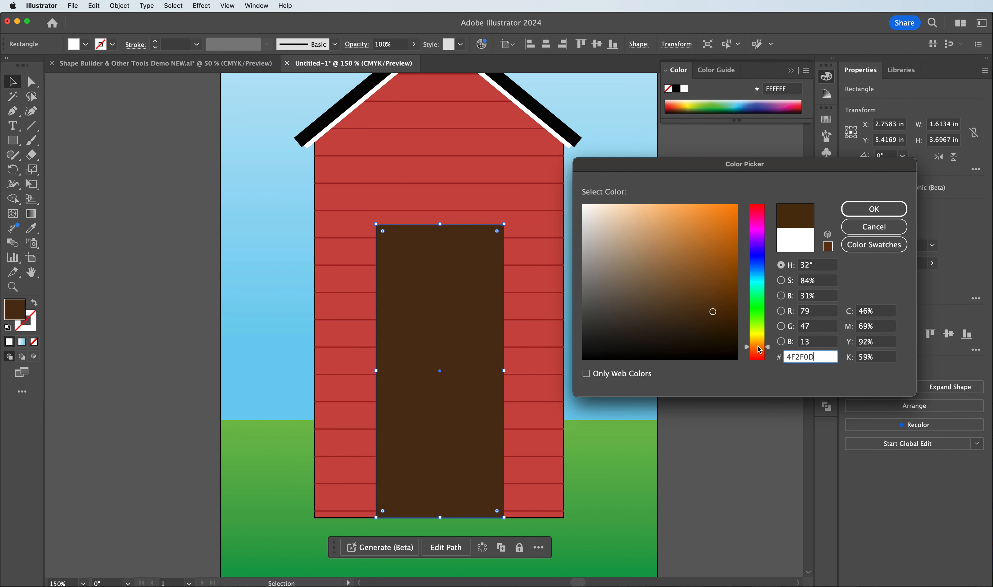
{"action": "left_click_drag", "start_coordinate": [757, 348], "coordinate": [759, 351]}
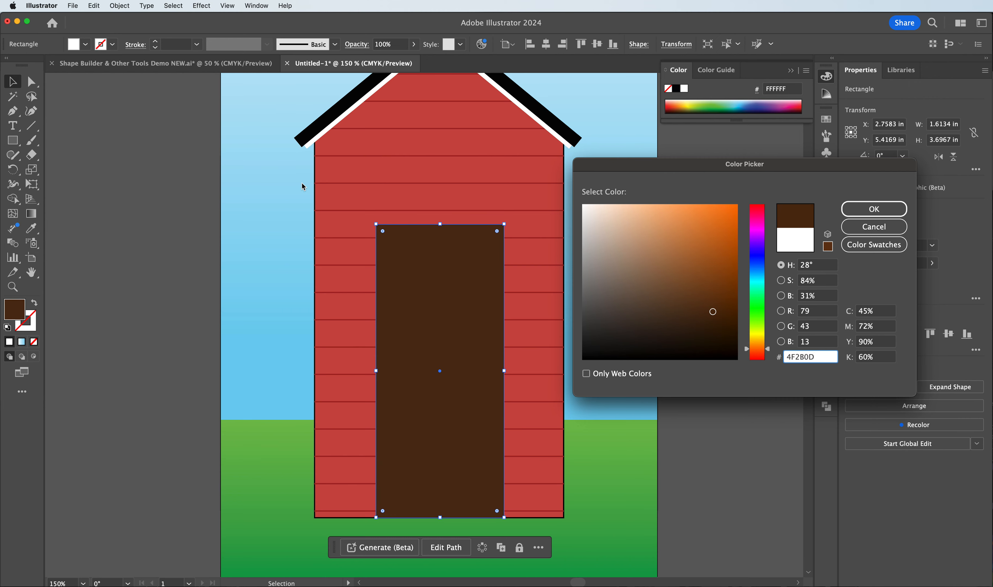
{"action": "left_click", "coordinate": [72, 105]}
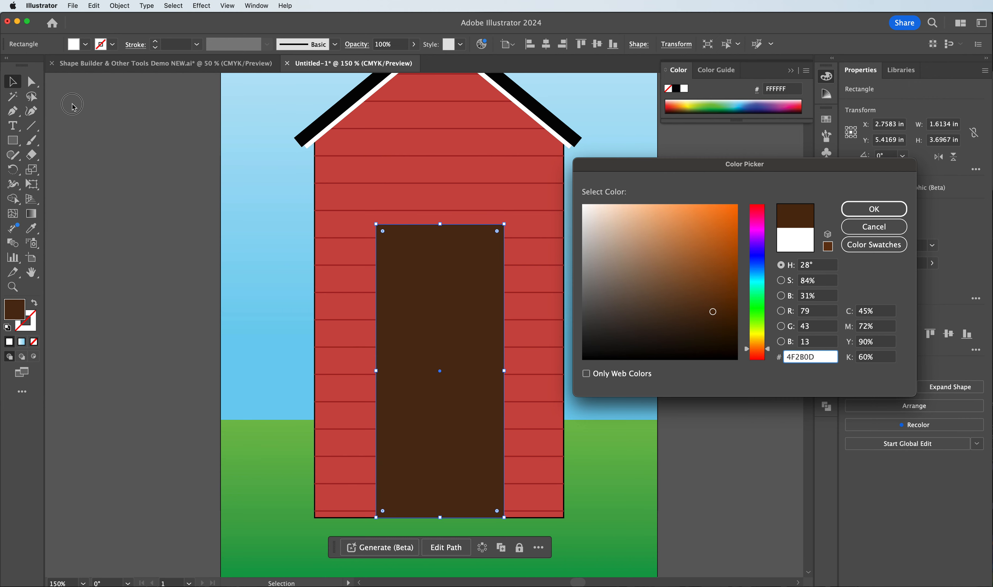
{"action": "left_click", "coordinate": [874, 209]}
{"action": "left_click", "coordinate": [175, 179]}
Step: Duplicate the brown door in place and give the copy a white fill with no stroke
{"action": "left_click", "coordinate": [421, 271]}
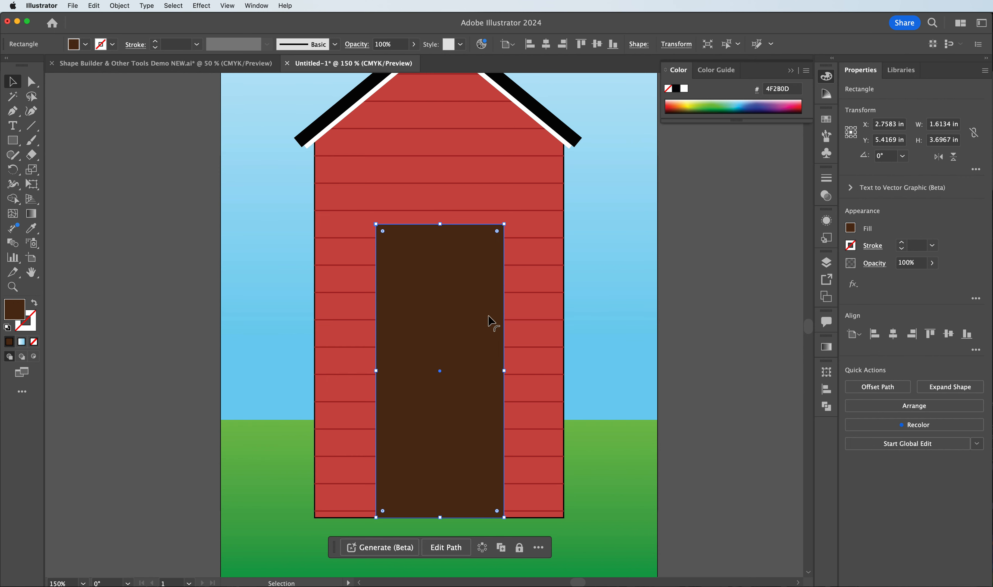
{"action": "key", "text": "a"}
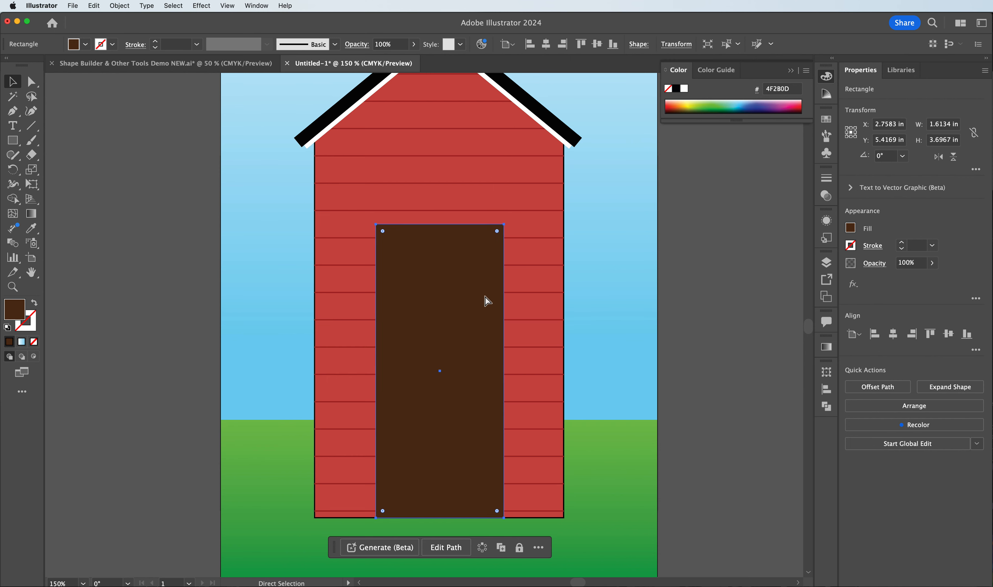
{"action": "key", "text": "v"}
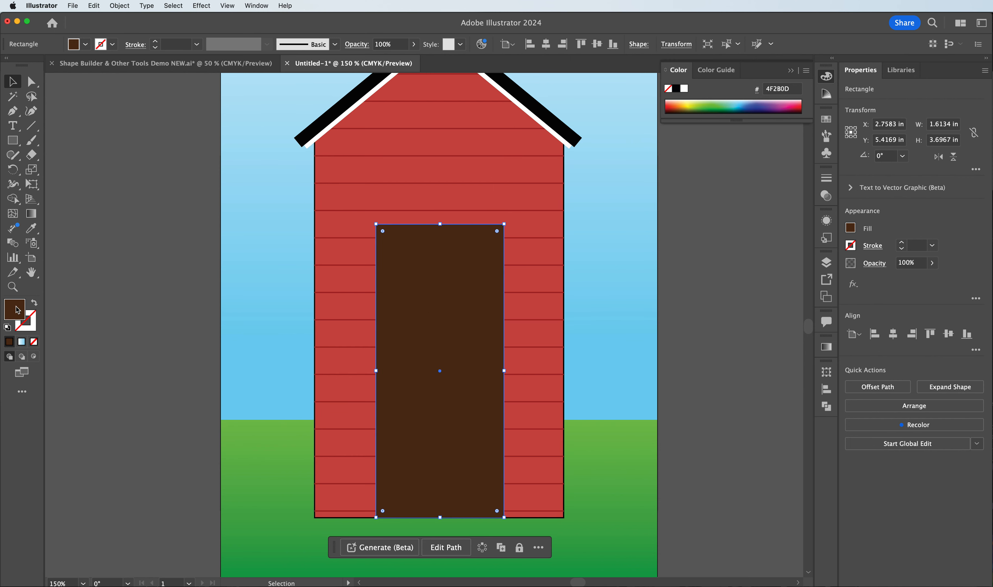
{"action": "left_click", "coordinate": [7, 328]}
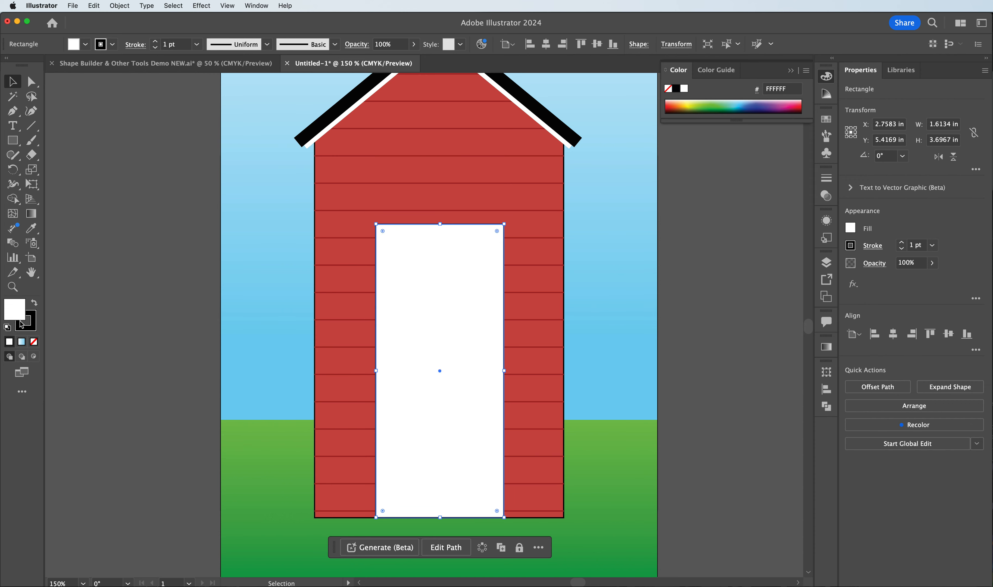
{"action": "left_click", "coordinate": [33, 342]}
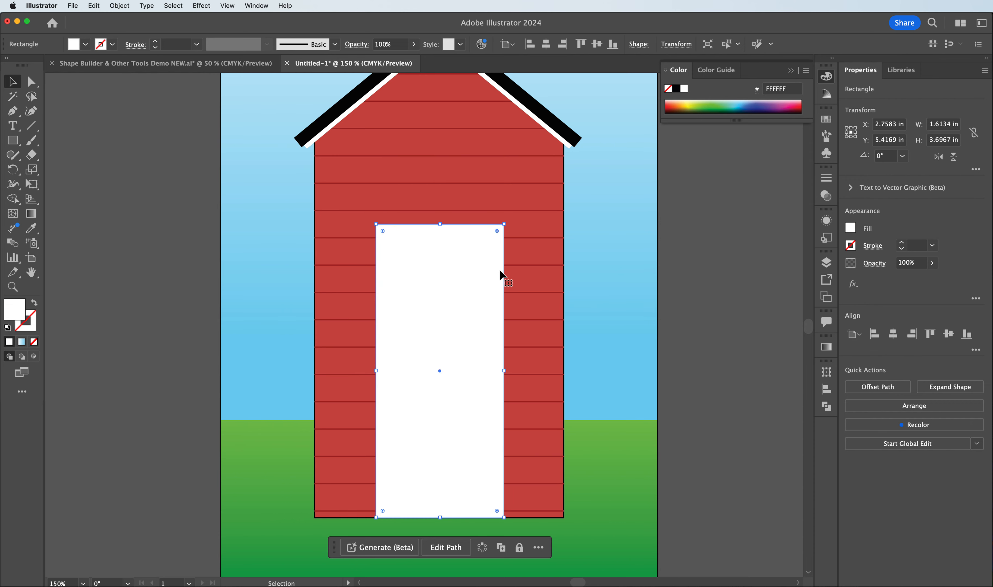
Step: Enlarge the white door copy upward and sideways to about 1.75 by 3.77 in, and send it behind the brown door as a frame
{"action": "key", "text": "a"}
{"action": "key", "text": "v"}
{"action": "left_click_drag", "start_coordinate": [374, 224], "coordinate": [371, 218]}
{"action": "left_click_drag", "start_coordinate": [504, 219], "coordinate": [509, 219]}
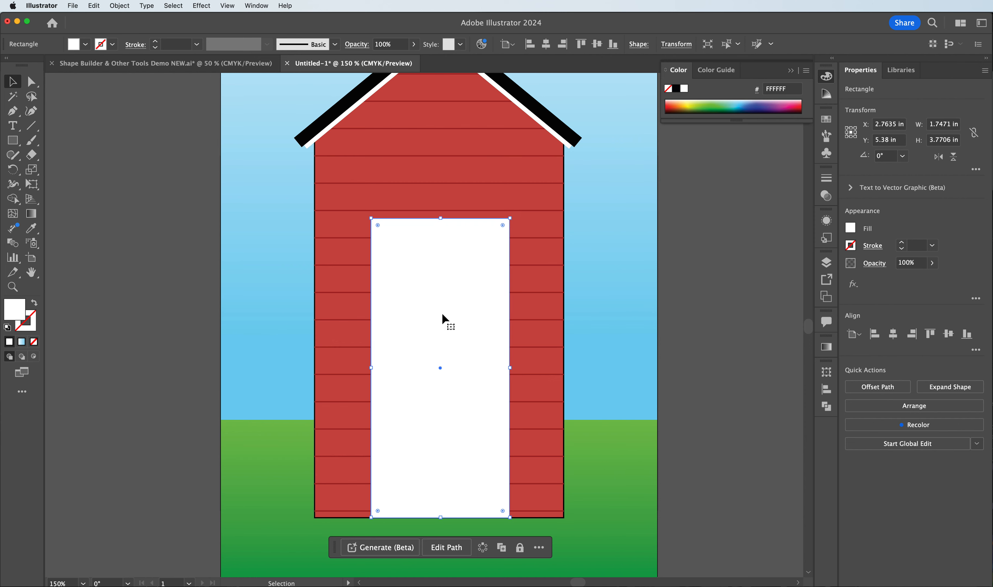
{"action": "key", "text": "a"}
{"action": "key", "text": "a"}
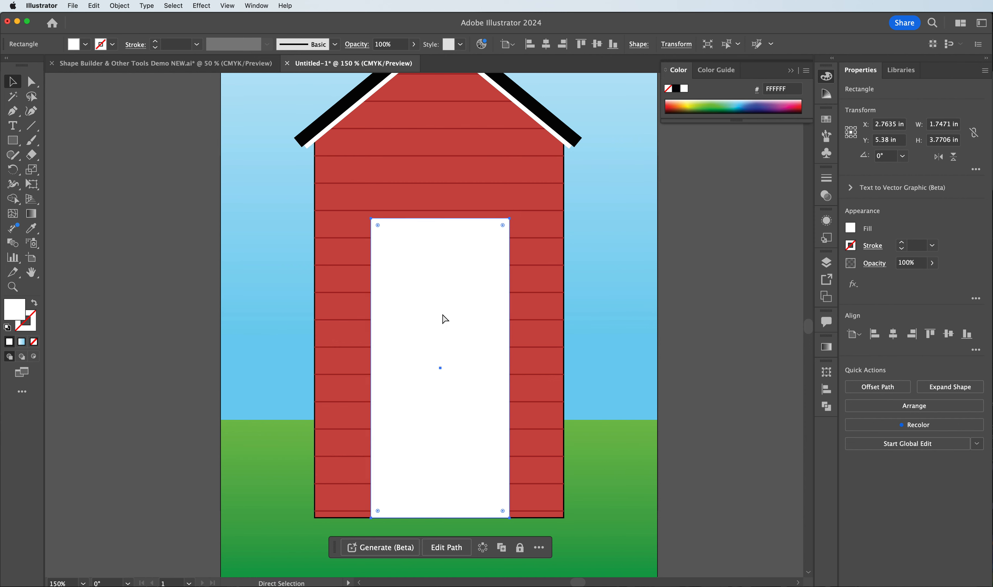
{"action": "key", "text": "super+bracketleft"}
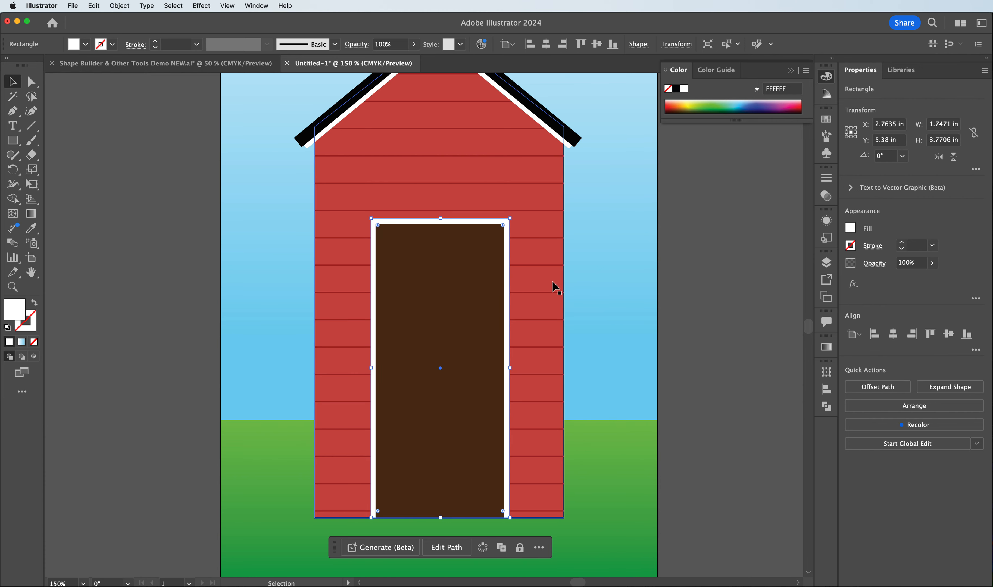
{"action": "left_click_drag", "start_coordinate": [440, 218], "coordinate": [441, 218]}
{"action": "left_click", "coordinate": [148, 206]}
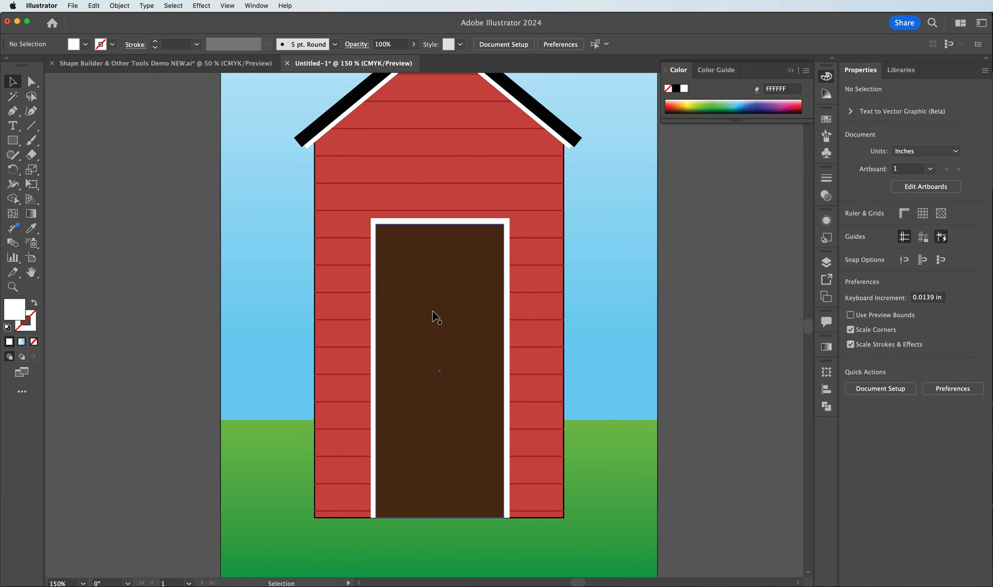
{"action": "left_click", "coordinate": [455, 327]}
{"action": "left_click", "coordinate": [121, 228]}
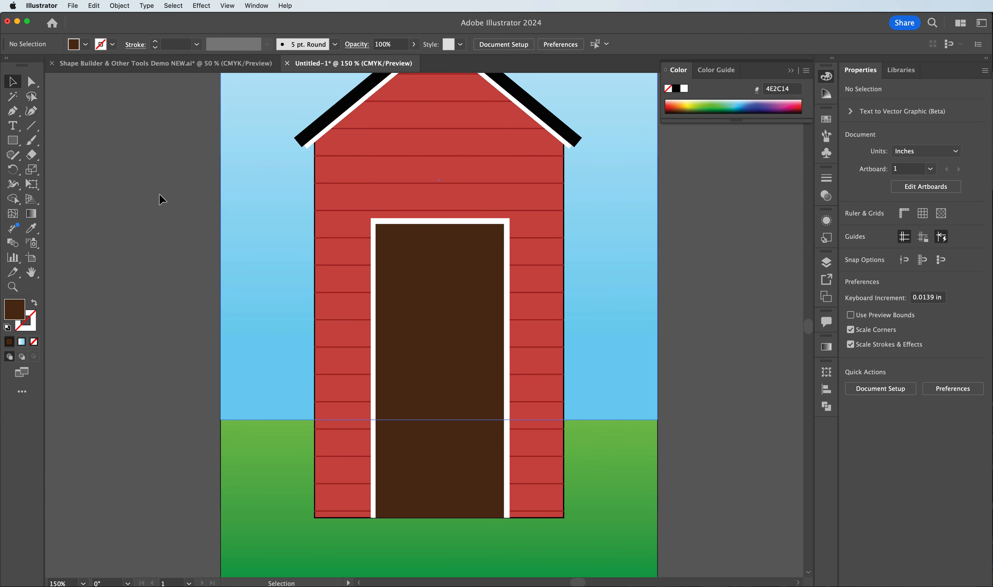
Step: Draw a doorknob circle about 0.18 in across, near the right edge of the brown door at mid-height
{"action": "scroll", "coordinate": [148, 191], "scroll_direction": "down", "scroll_amount": 3}
{"action": "scroll", "coordinate": [149, 192], "scroll_direction": "up", "scroll_amount": 5}
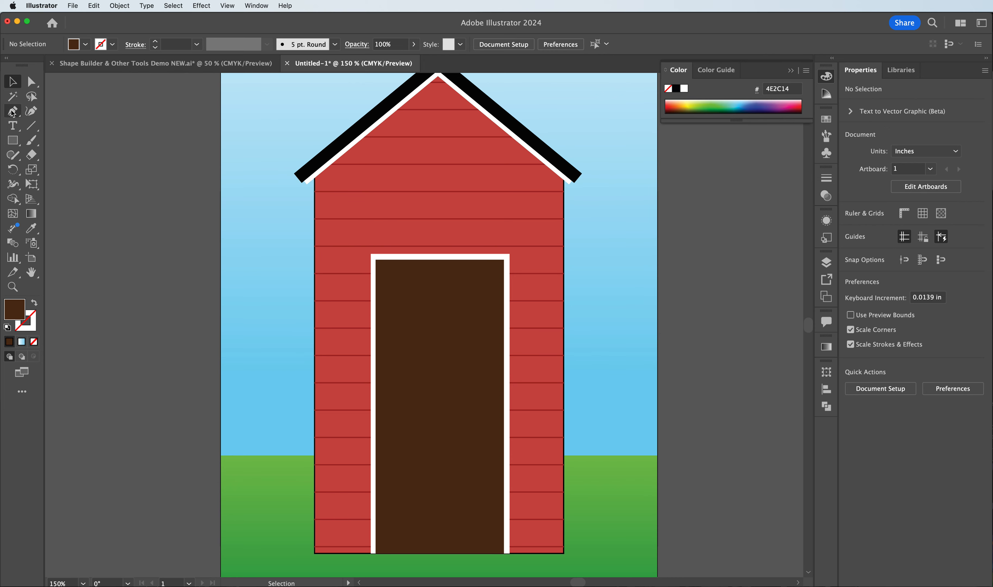
{"action": "left_click_drag", "start_coordinate": [12, 140], "coordinate": [64, 169]}
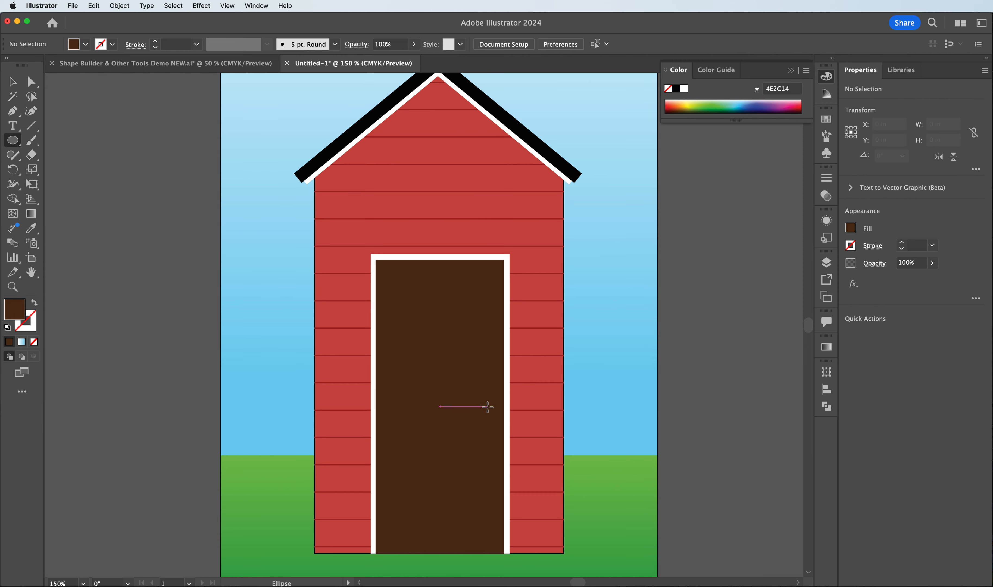
{"action": "left_click_drag", "start_coordinate": [484, 404], "coordinate": [498, 417]}
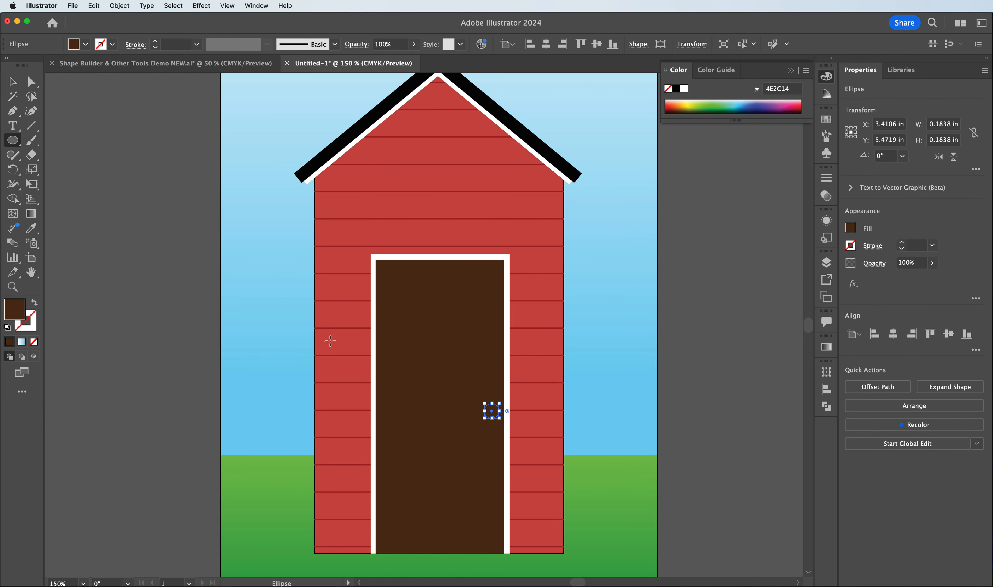
Step: Fill the doorknob circle with gold (AF8A14) and deselect it
{"action": "double_click", "coordinate": [14, 314]}
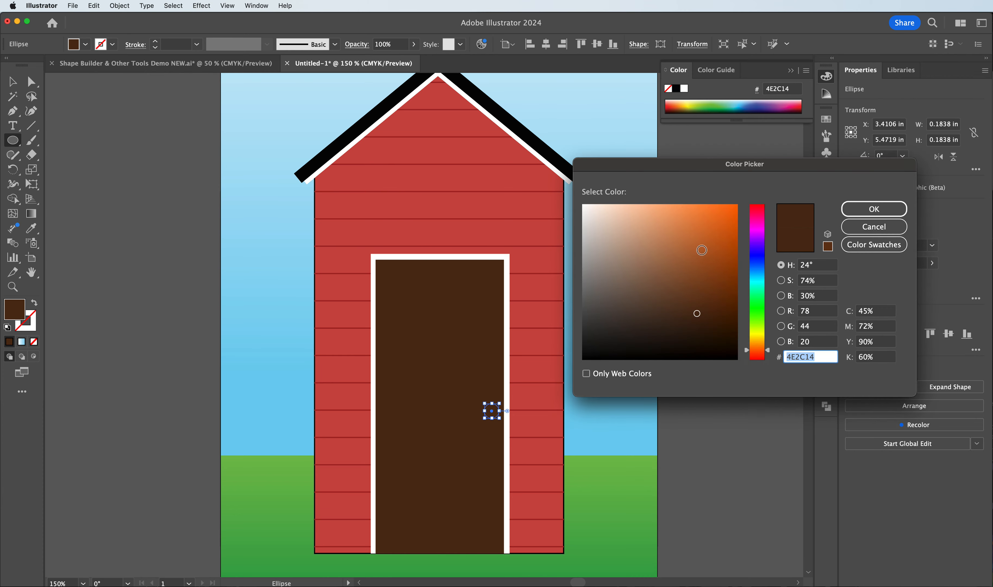
{"action": "left_click_drag", "start_coordinate": [758, 302], "coordinate": [758, 341]}
{"action": "left_click_drag", "start_coordinate": [700, 264], "coordinate": [721, 252]}
{"action": "left_click", "coordinate": [867, 207]}
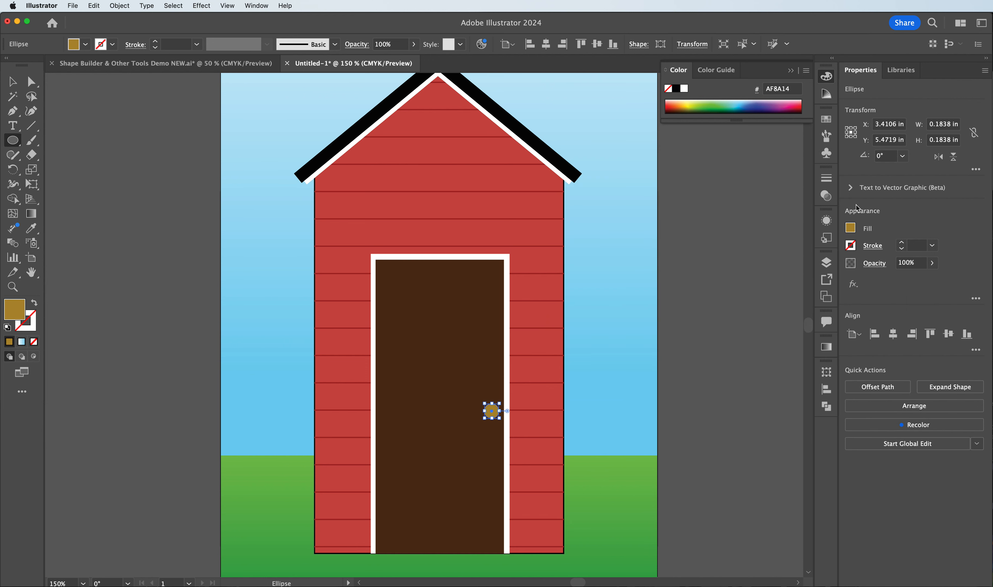
{"action": "key", "text": "v"}
{"action": "left_click", "coordinate": [53, 123]}
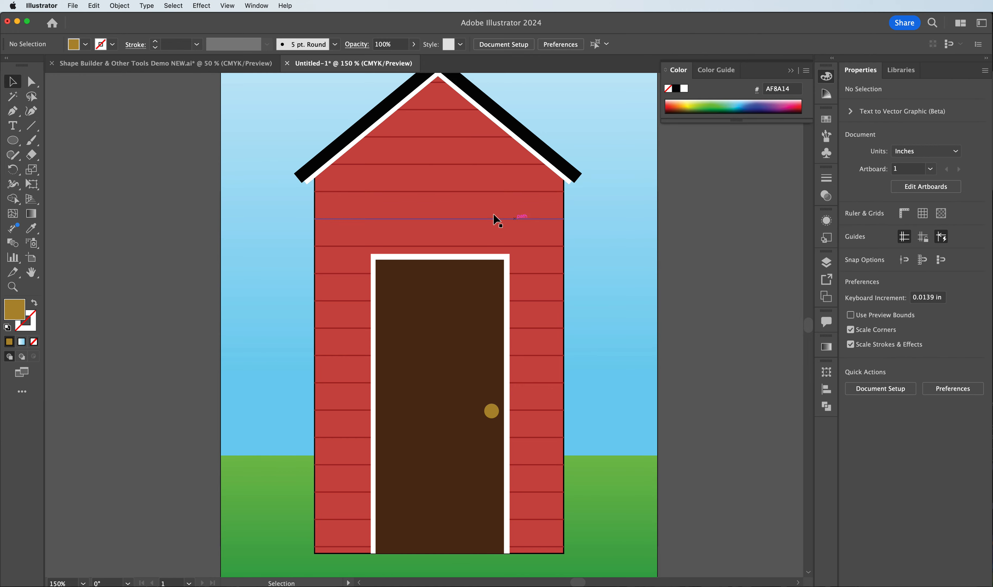
Step: Draw a door panel rectangle about 0.48 by 1.29 in on the left side of the door, beside the doorknob's height
{"action": "scroll", "coordinate": [433, 341], "scroll_direction": "up", "scroll_amount": 1}
{"action": "scroll", "coordinate": [434, 340], "scroll_direction": "down", "scroll_amount": 3}
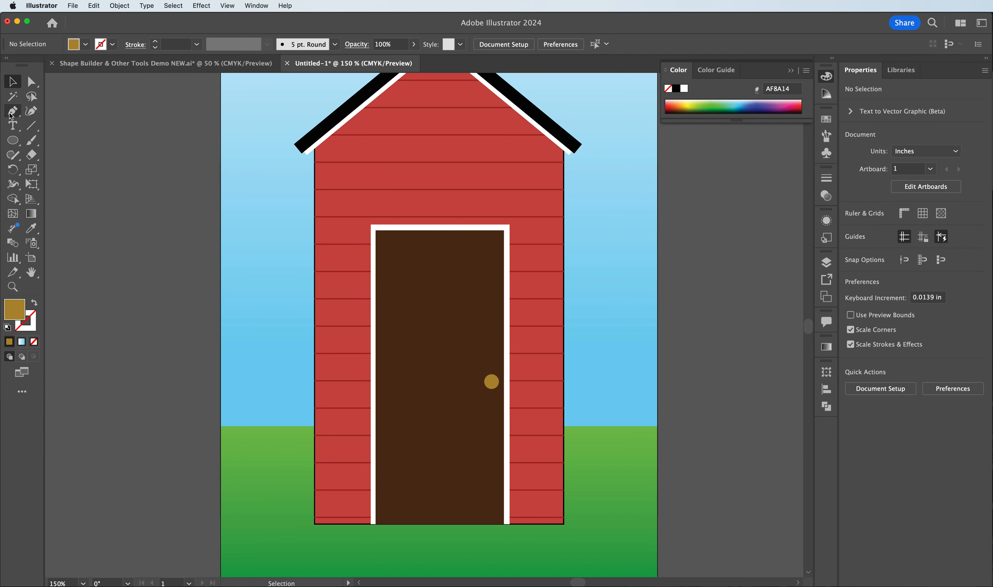
{"action": "left_click_drag", "start_coordinate": [12, 140], "coordinate": [67, 142]}
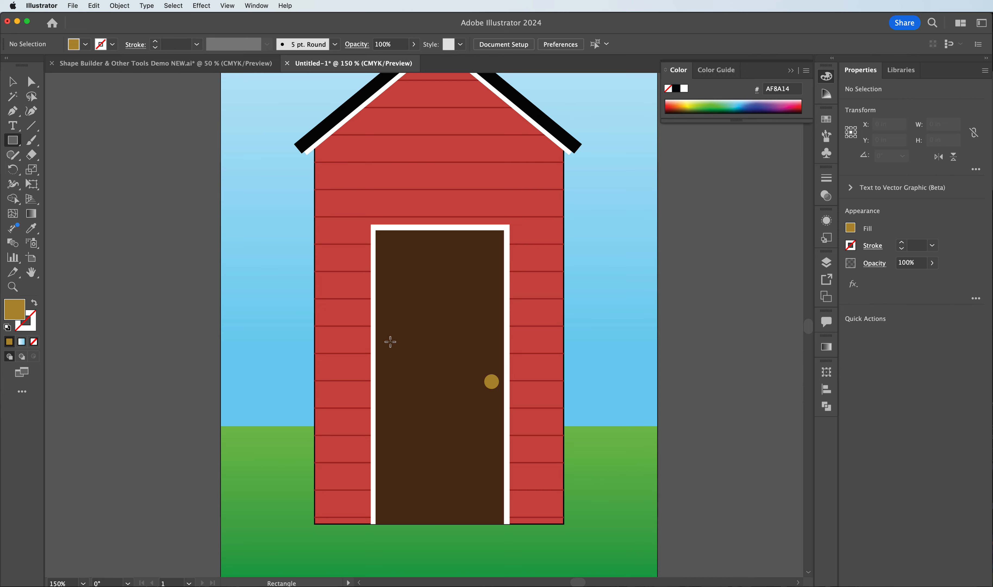
{"action": "left_click_drag", "start_coordinate": [390, 342], "coordinate": [428, 443]}
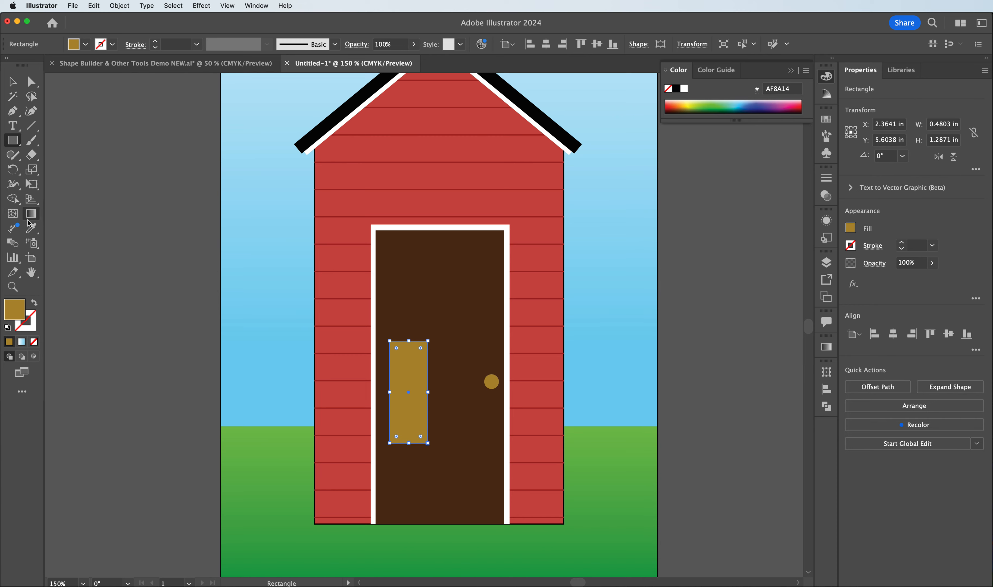
Step: Sample the door's brown for the panel rectangle, darken its fill to 381E0D and deselect it
{"action": "left_click", "coordinate": [31, 227]}
{"action": "left_click", "coordinate": [412, 293]}
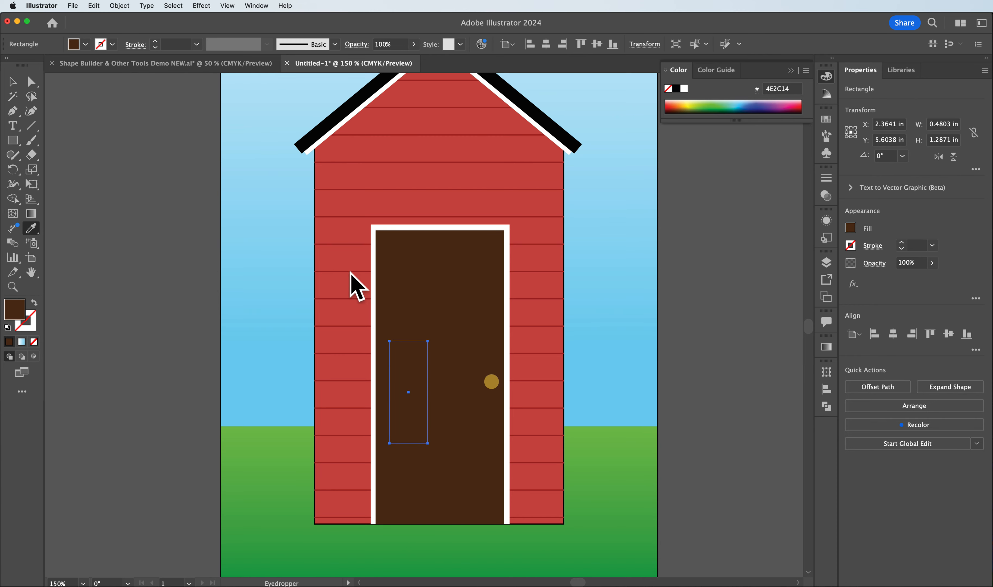
{"action": "double_click", "coordinate": [20, 314]}
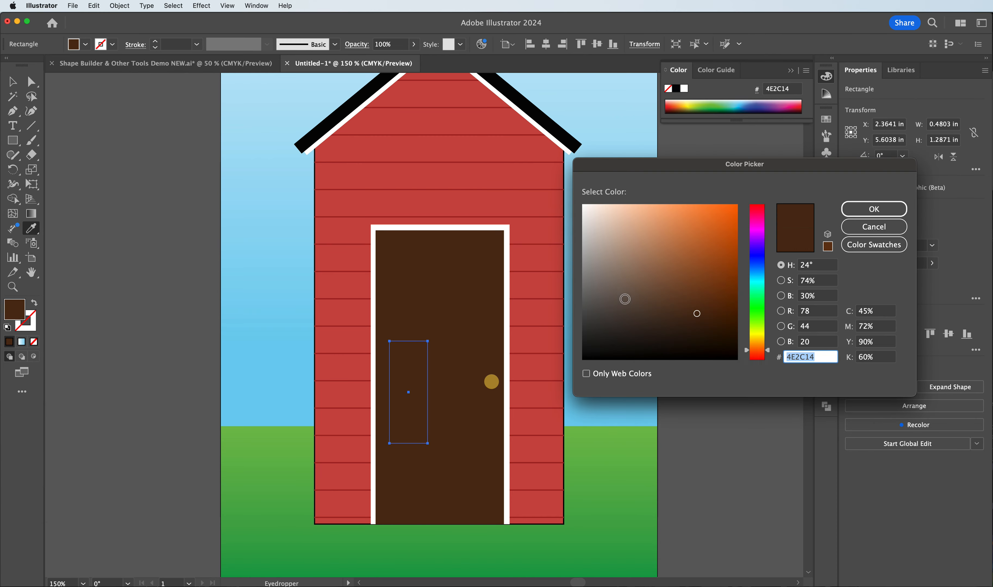
{"action": "left_click", "coordinate": [703, 325]}
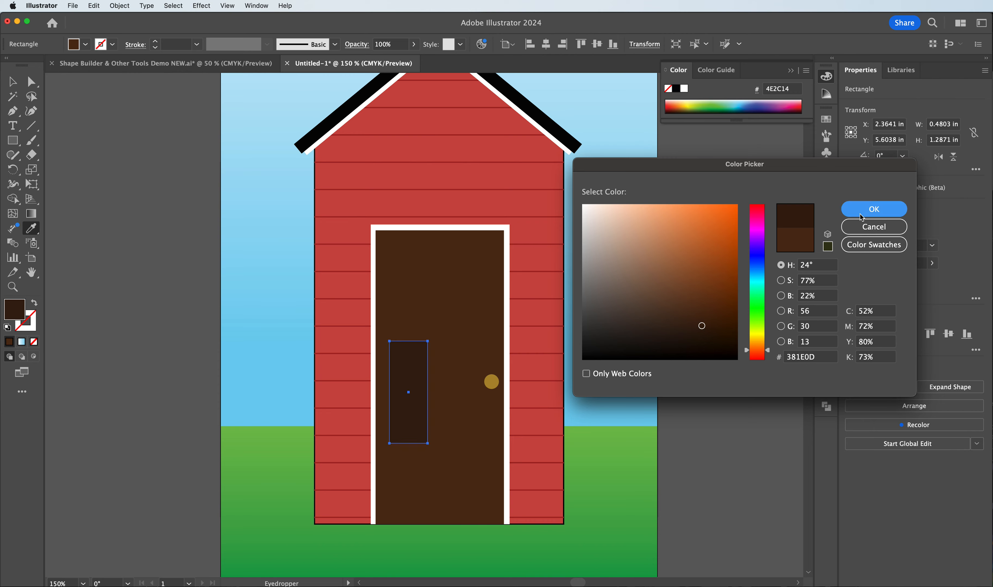
{"action": "left_click", "coordinate": [873, 209]}
{"action": "left_click", "coordinate": [12, 82]}
{"action": "left_click", "coordinate": [165, 162]}
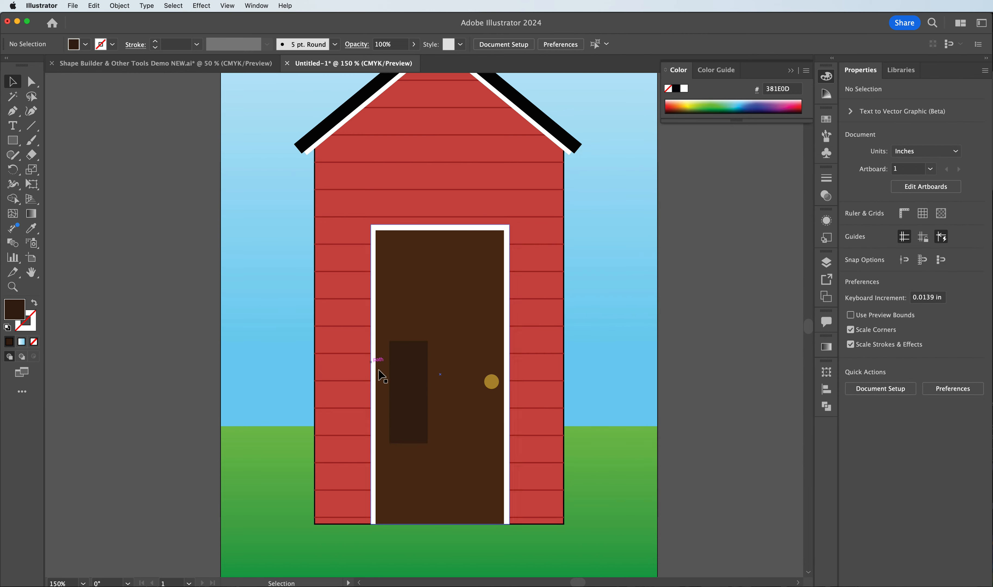
Step: Duplicate and shorten the dark panel to form a two-by-two panel grid about 1.08 by 1.93 in on the lower door
{"action": "left_click", "coordinate": [411, 375]}
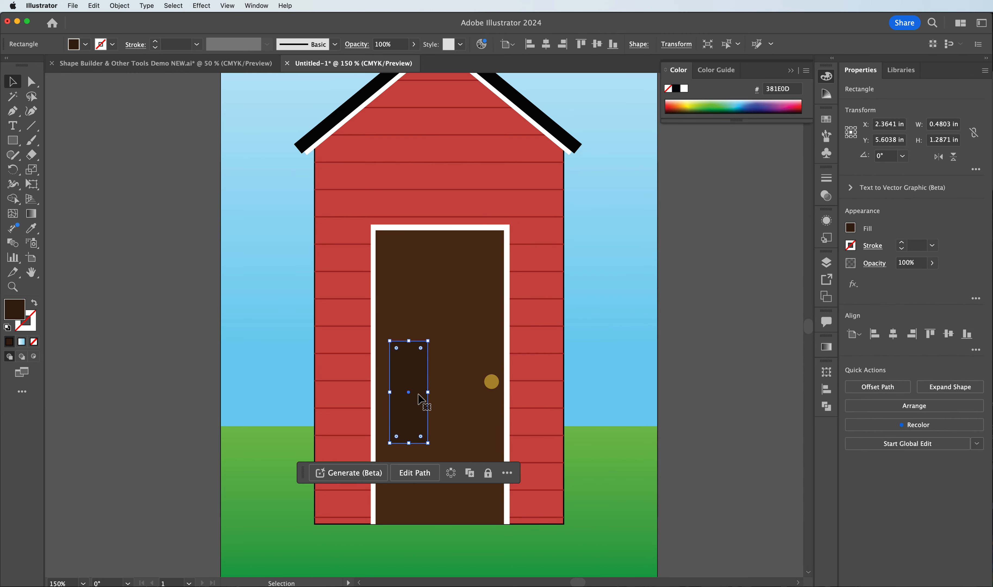
{"action": "left_click_drag", "start_coordinate": [415, 395], "coordinate": [465, 395]}
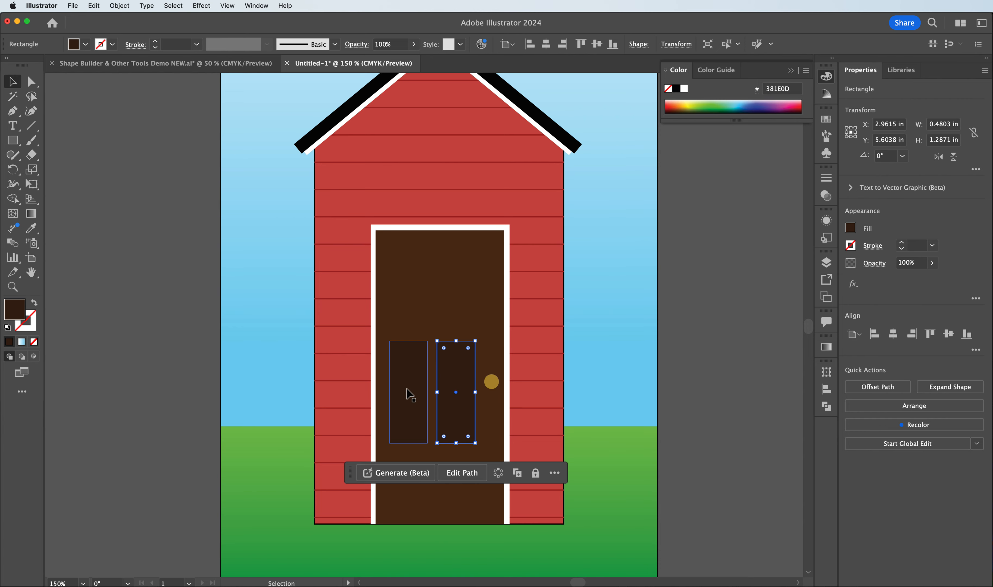
{"action": "left_click", "coordinate": [406, 394], "text": "shift"}
{"action": "left_click_drag", "start_coordinate": [433, 443], "coordinate": [453, 458]}
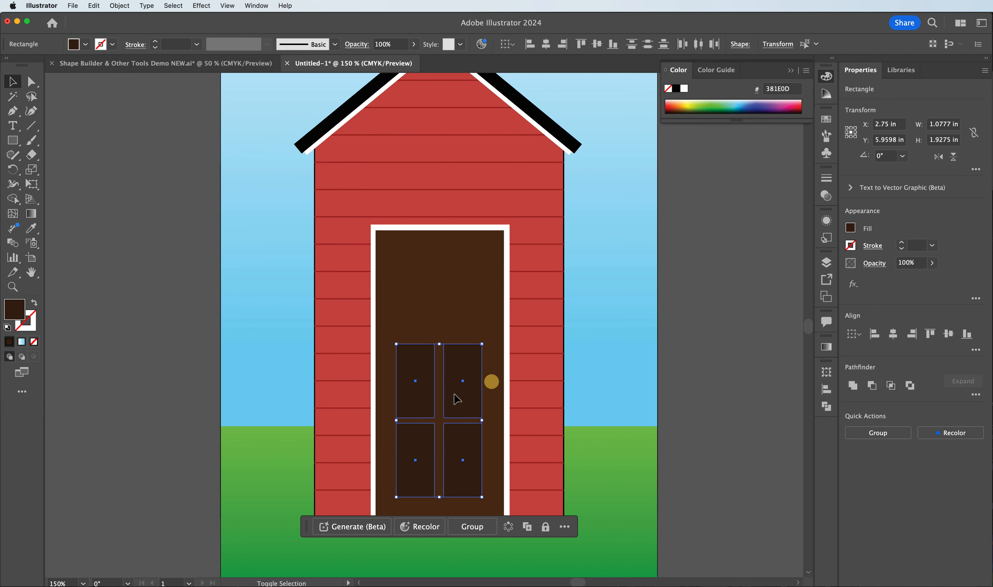
{"action": "left_click", "coordinate": [684, 342]}
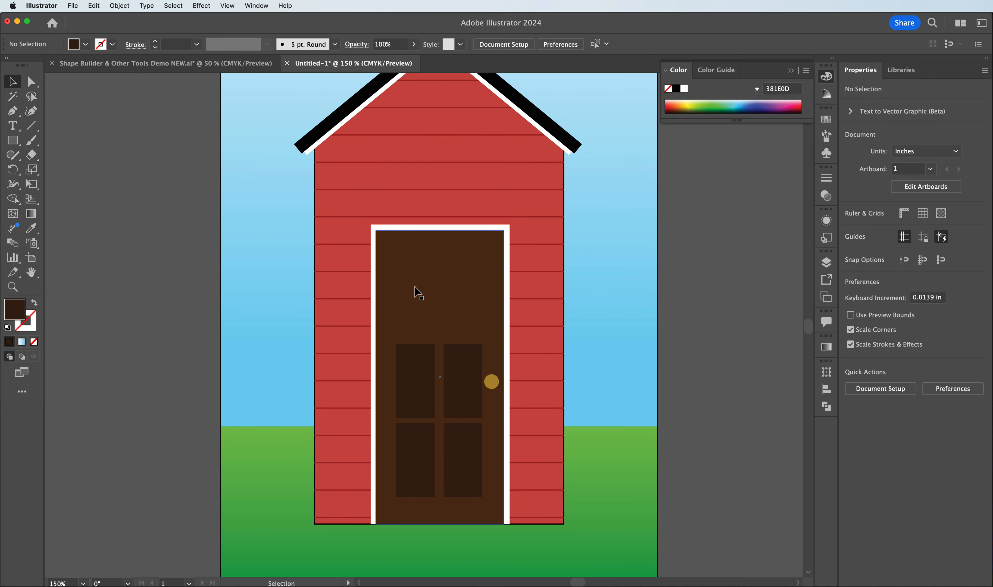
Step: Offset the paths of all four door panels inward by -0.05 in with miter joins
{"action": "left_click", "coordinate": [411, 393]}
{"action": "left_click", "coordinate": [468, 391], "text": "shift"}
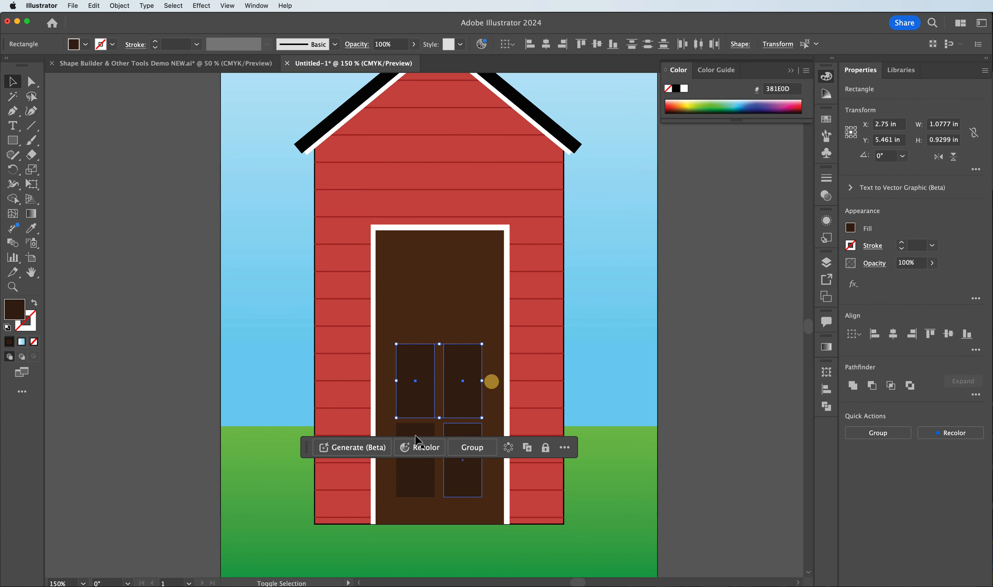
{"action": "left_click", "coordinate": [423, 439], "text": "shift"}
{"action": "left_click", "coordinate": [460, 436], "text": "shift"}
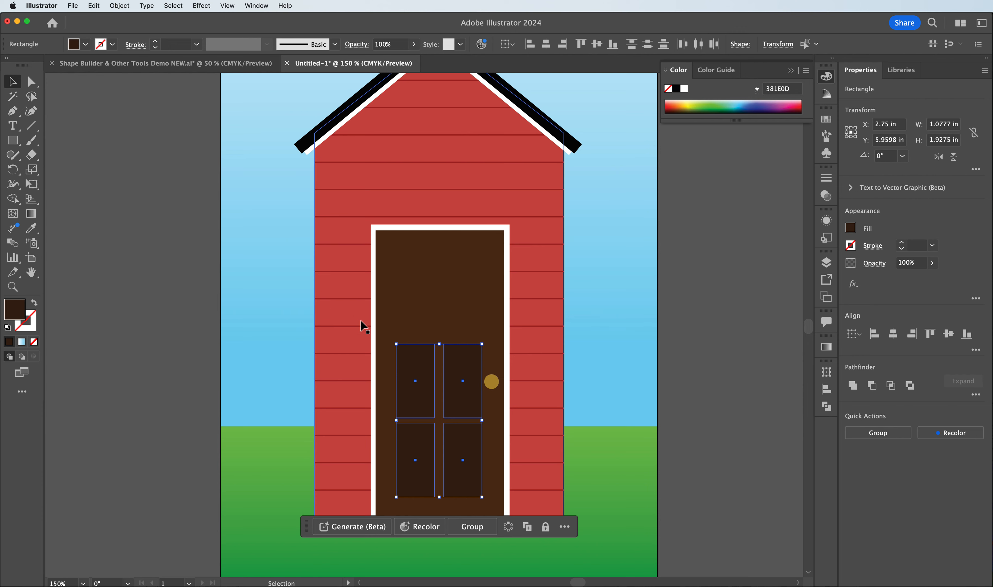
{"action": "left_click", "coordinate": [117, 6]}
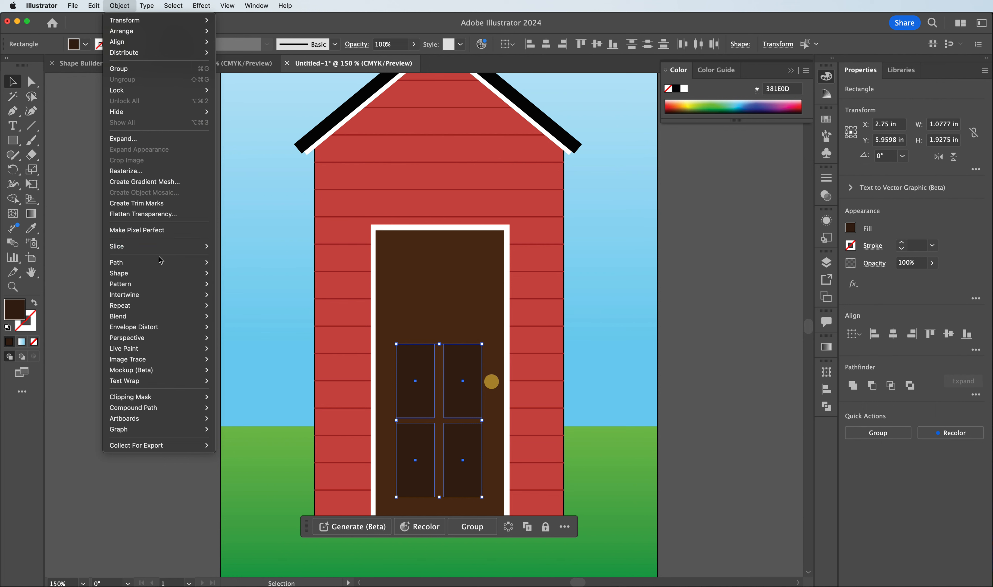
{"action": "mouse_move", "coordinate": [160, 262]}
{"action": "left_click", "coordinate": [256, 300]}
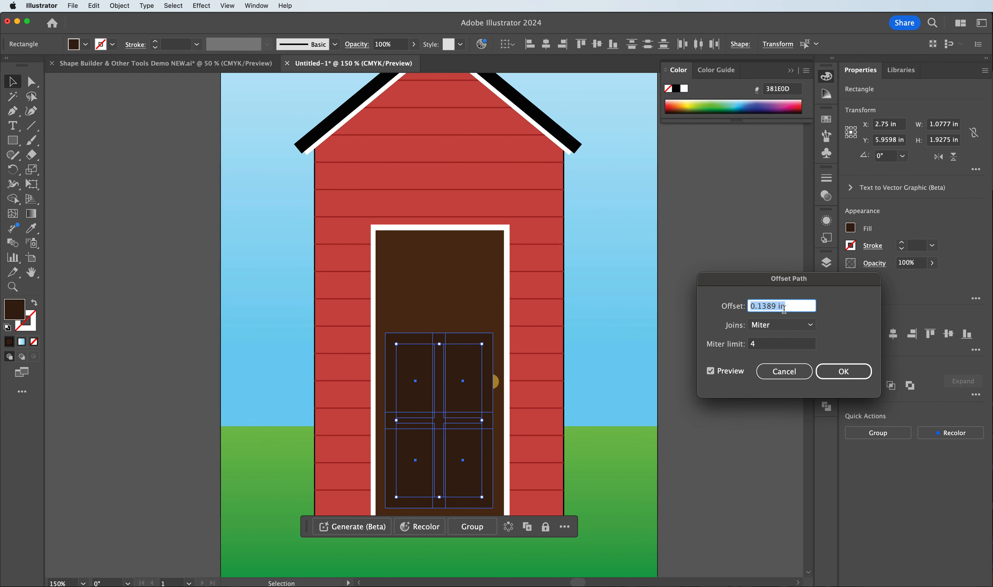
{"action": "type", "text": "-0.125"}
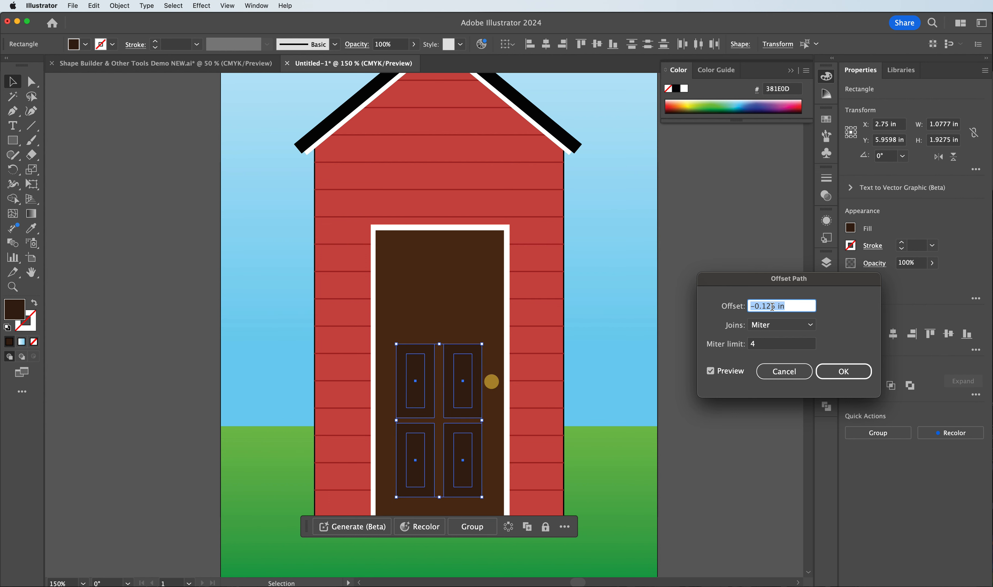
{"action": "left_click", "coordinate": [763, 306]}
{"action": "left_click", "coordinate": [719, 371]}
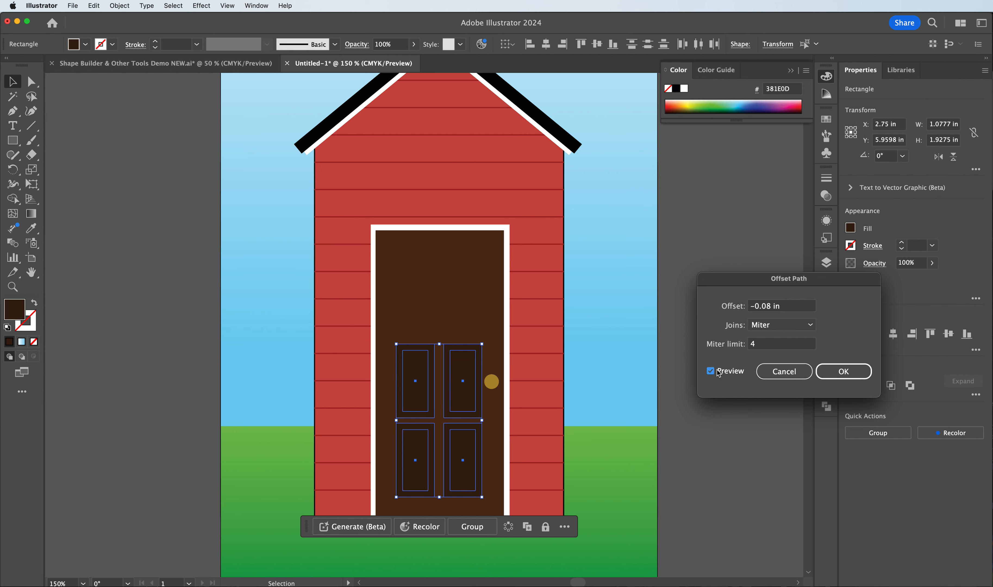
{"action": "left_click_drag", "start_coordinate": [770, 306], "coordinate": [768, 308]}
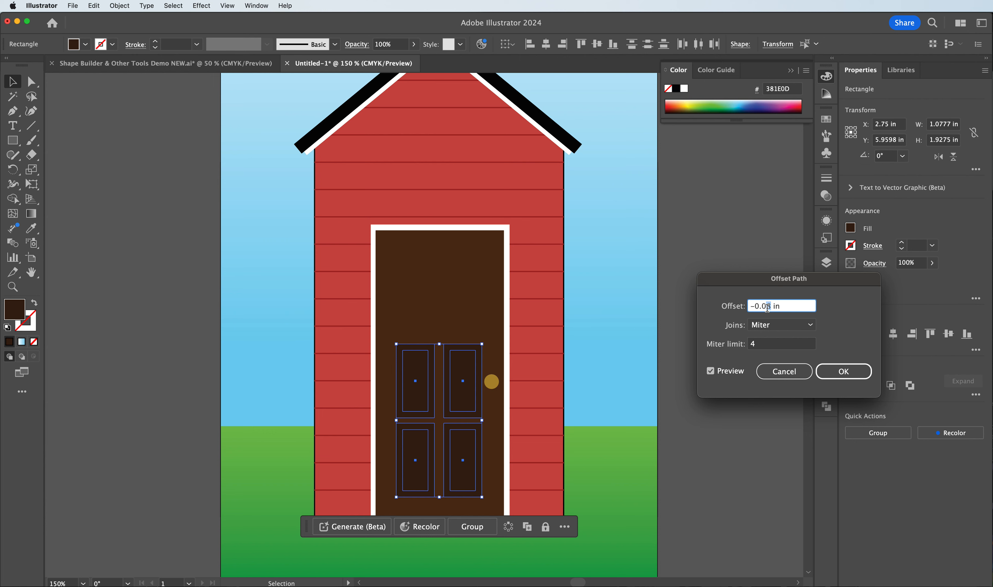
{"action": "left_click", "coordinate": [728, 374]}
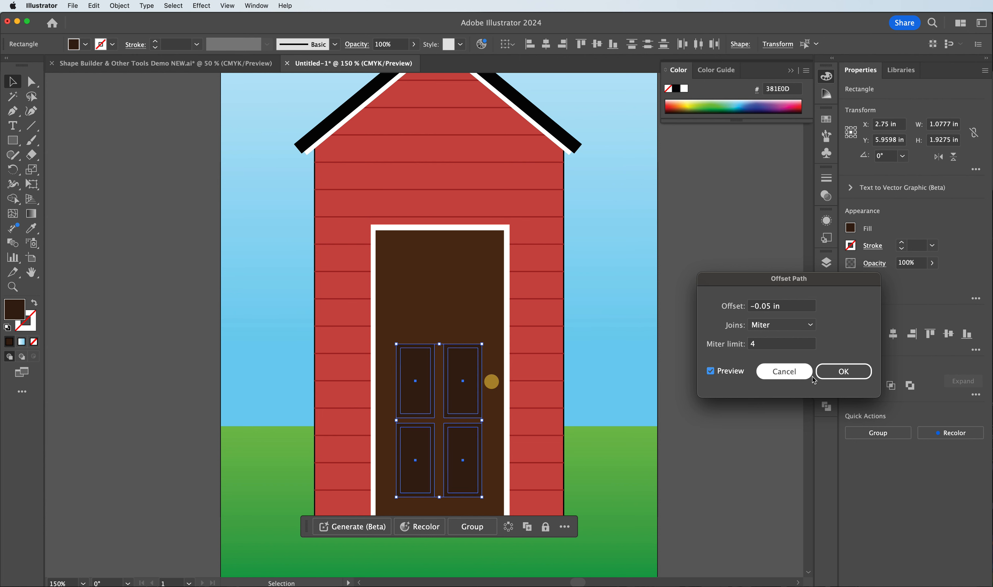
{"action": "left_click", "coordinate": [843, 371]}
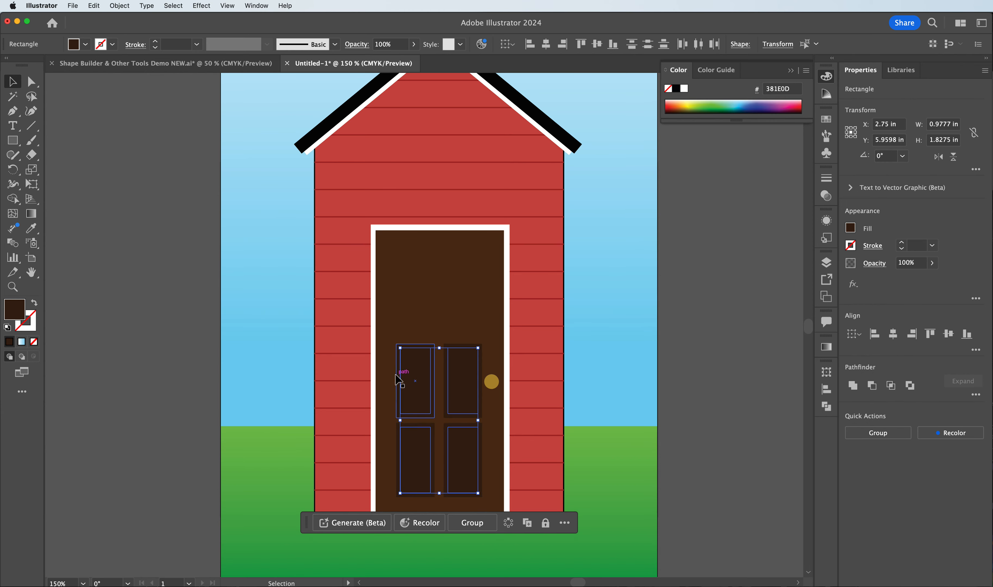
Step: Fill the four inset panel rectangles with the door's brown (4E2C14), leaving dark panel outlines
{"action": "left_click", "coordinate": [31, 227]}
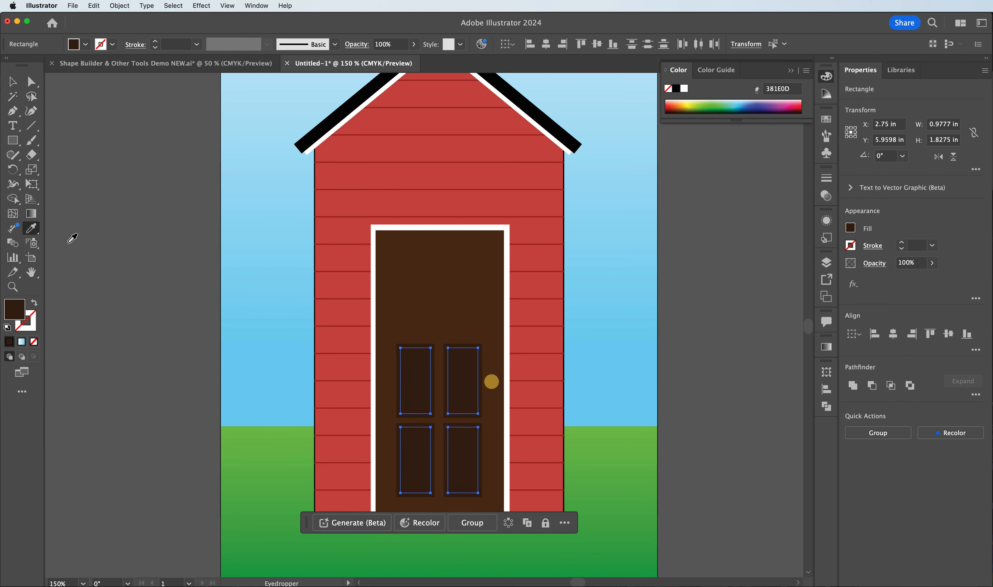
{"action": "left_click", "coordinate": [414, 266]}
{"action": "left_click", "coordinate": [13, 81]}
{"action": "left_click", "coordinate": [103, 132]}
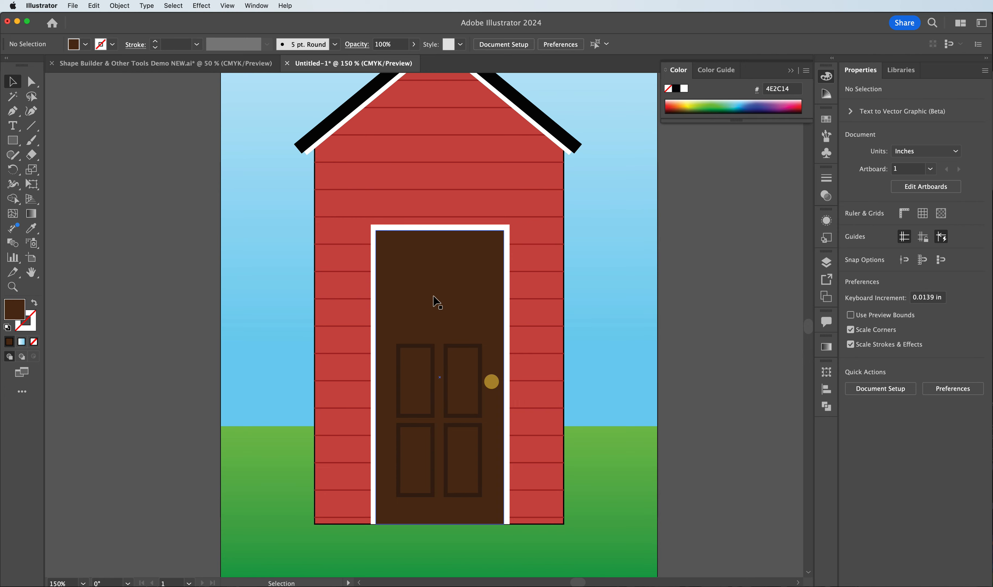
Step: Draw a window rectangle about 1.08 by 0.91 in on the upper door, aligned with the panel grid's width
{"action": "scroll", "coordinate": [631, 333], "scroll_direction": "up", "scroll_amount": 1}
{"action": "scroll", "coordinate": [631, 333], "scroll_direction": "down", "scroll_amount": 1}
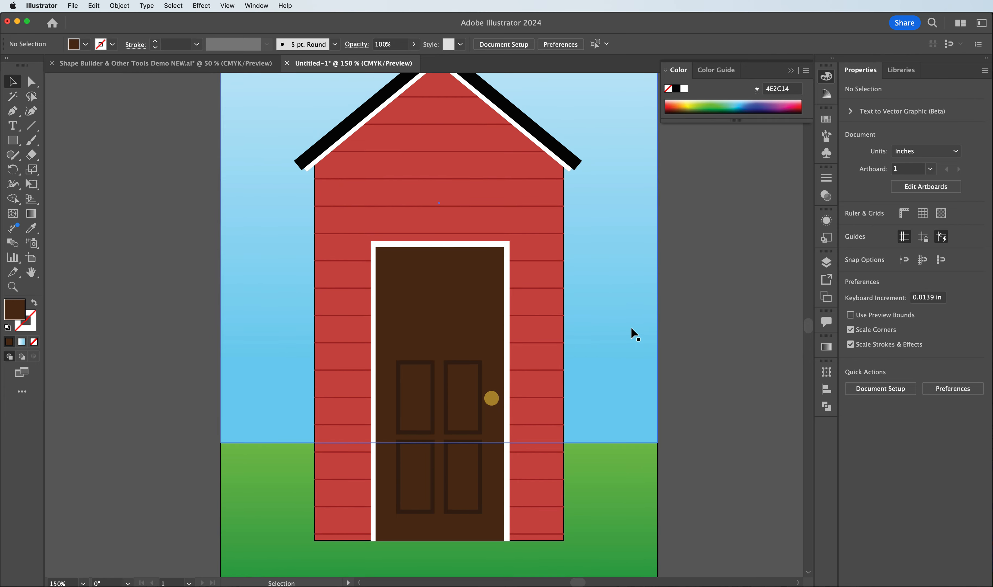
{"action": "scroll", "coordinate": [532, 297], "scroll_direction": "up", "scroll_amount": 2}
{"action": "scroll", "coordinate": [532, 296], "scroll_direction": "down", "scroll_amount": 1}
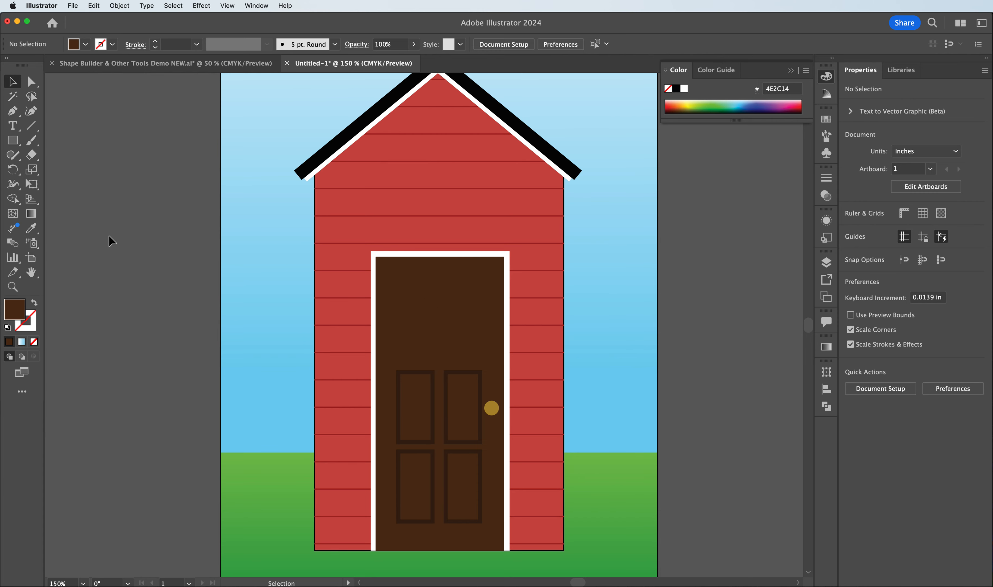
{"action": "left_click", "coordinate": [13, 143]}
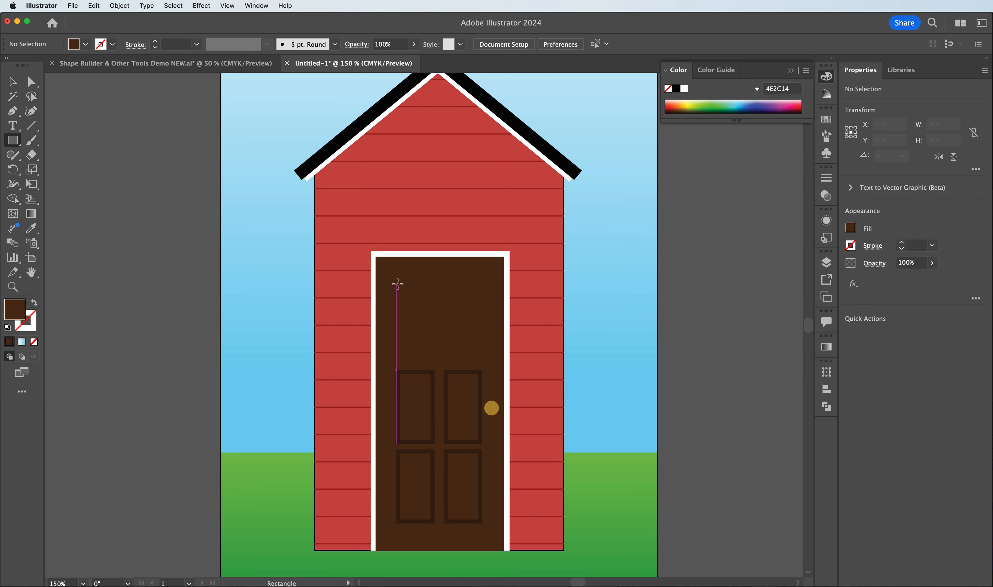
{"action": "mouse_move", "coordinate": [397, 287]}
{"action": "left_mouse_down"}
{"action": "mouse_move", "coordinate": [483, 348]}
{"action": "mouse_move", "coordinate": [482, 359]}
{"action": "left_mouse_up"}
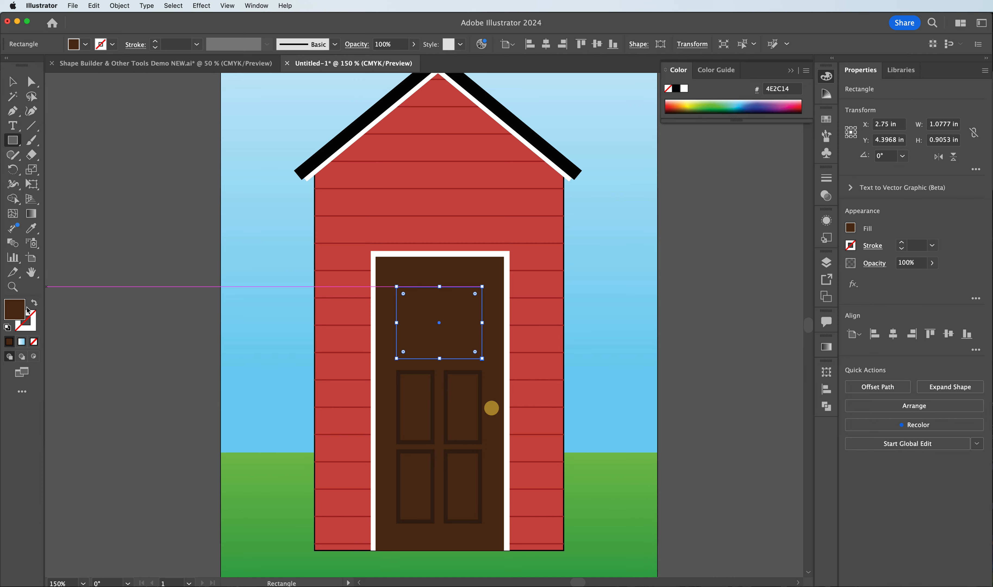
Step: Fill the window rectangle on the upper door with the dark brown sampled from the panel outlines
{"action": "left_click", "coordinate": [31, 228]}
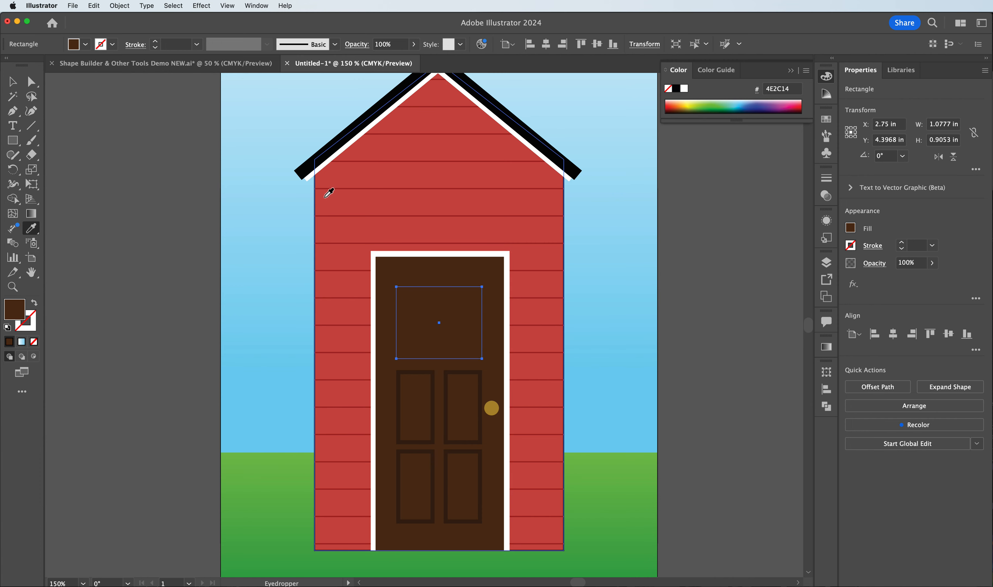
{"action": "left_click", "coordinate": [13, 81]}
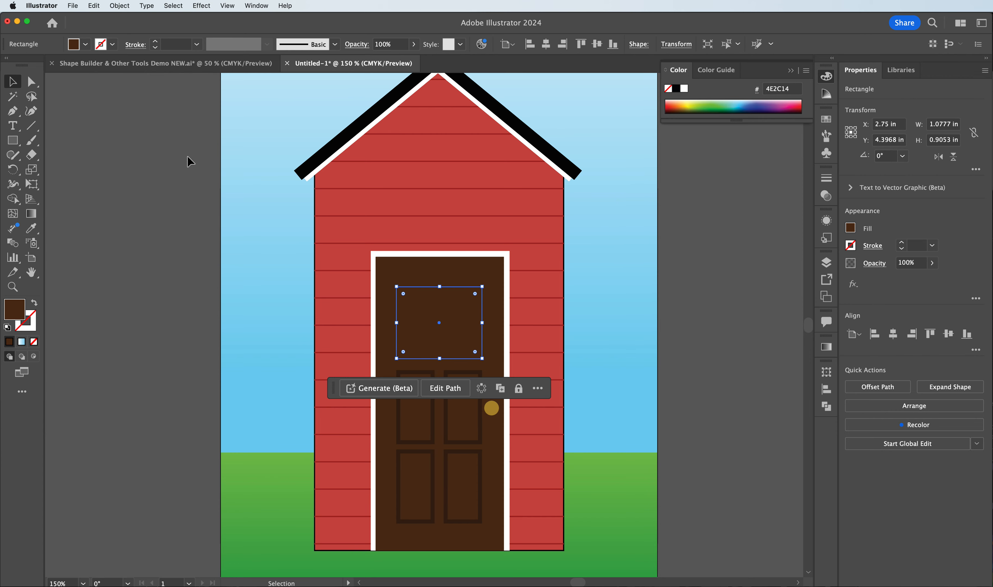
{"action": "left_click", "coordinate": [32, 228]}
{"action": "left_click", "coordinate": [399, 392]}
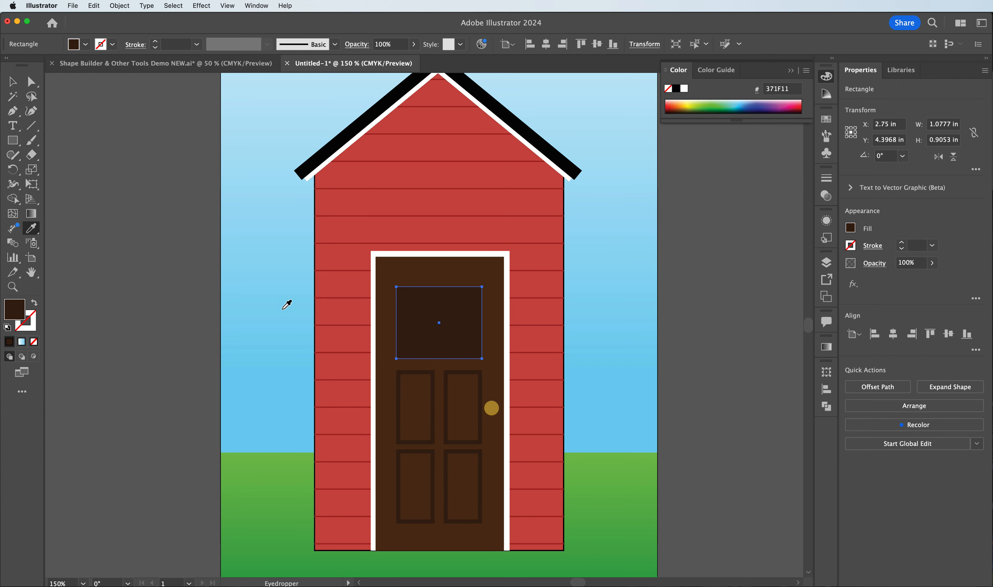
Step: Offset the door window rectangle's path inward by -0.05 in with miter joins
{"action": "left_click", "coordinate": [13, 140]}
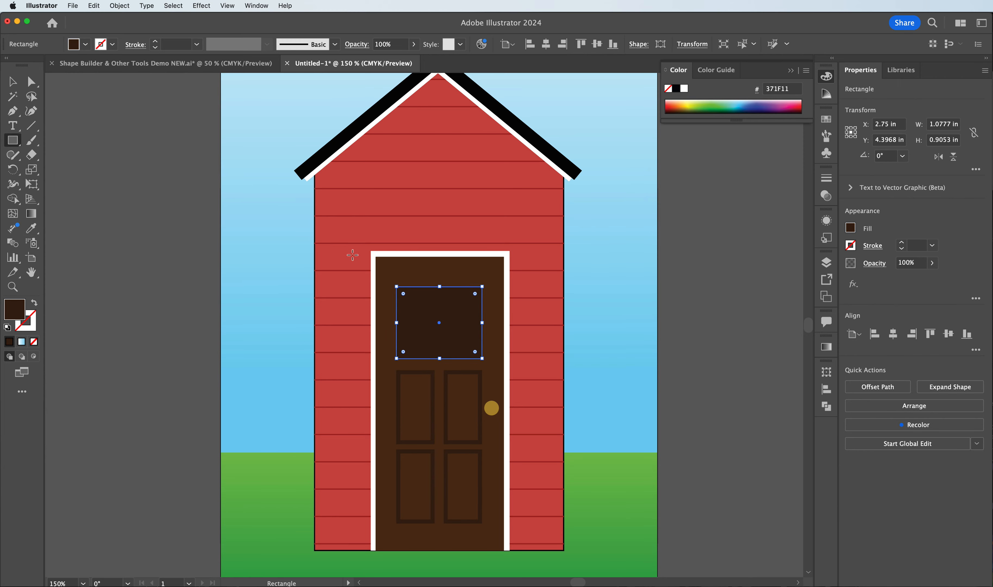
{"action": "left_click", "coordinate": [12, 82]}
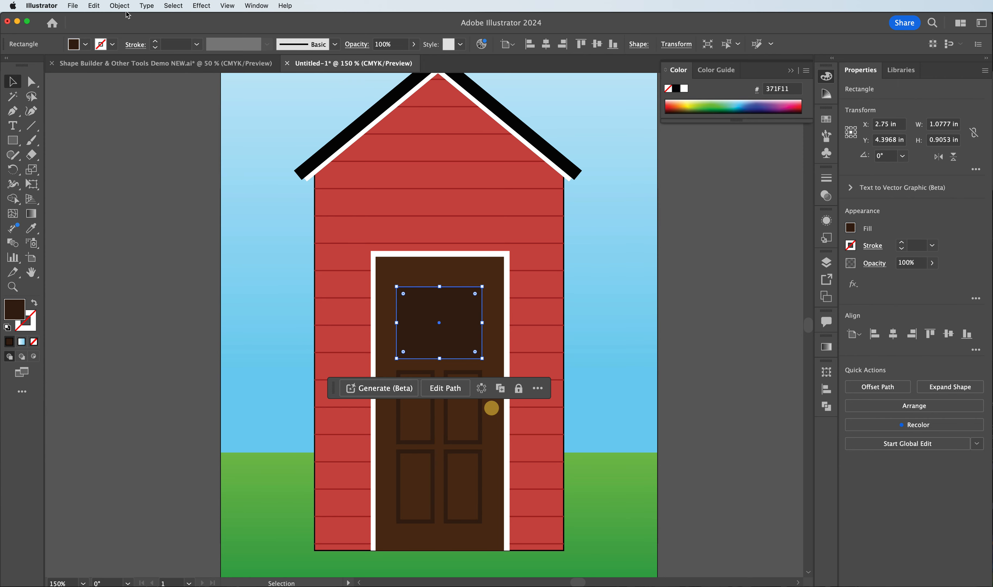
{"action": "left_click", "coordinate": [120, 5]}
{"action": "mouse_move", "coordinate": [150, 261]}
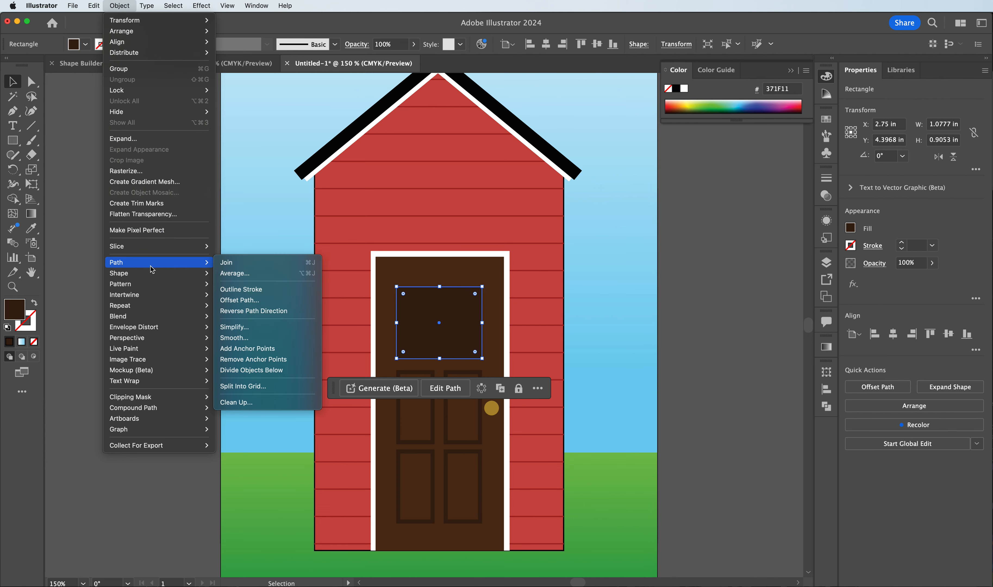
{"action": "left_click", "coordinate": [248, 300]}
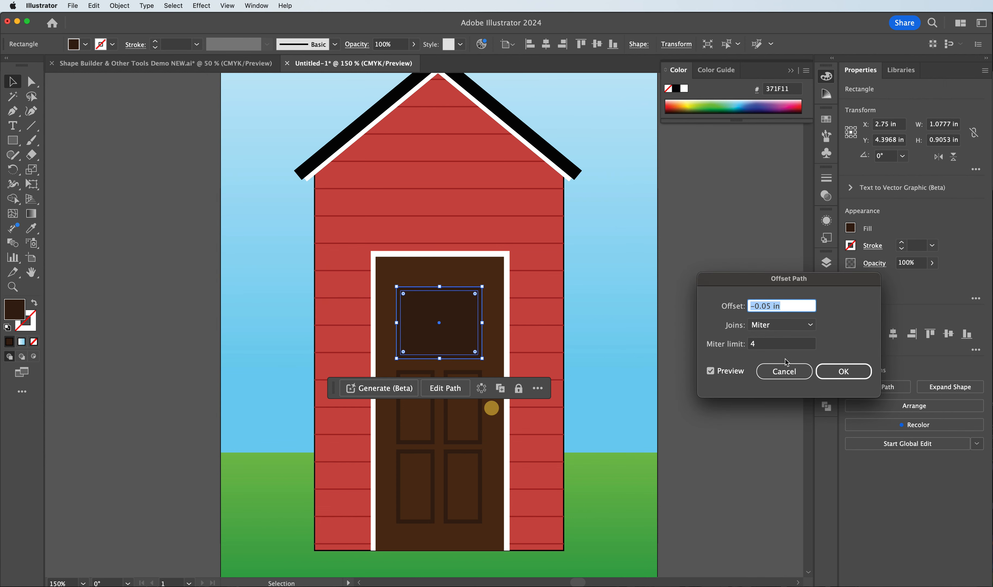
{"action": "left_click", "coordinate": [844, 371]}
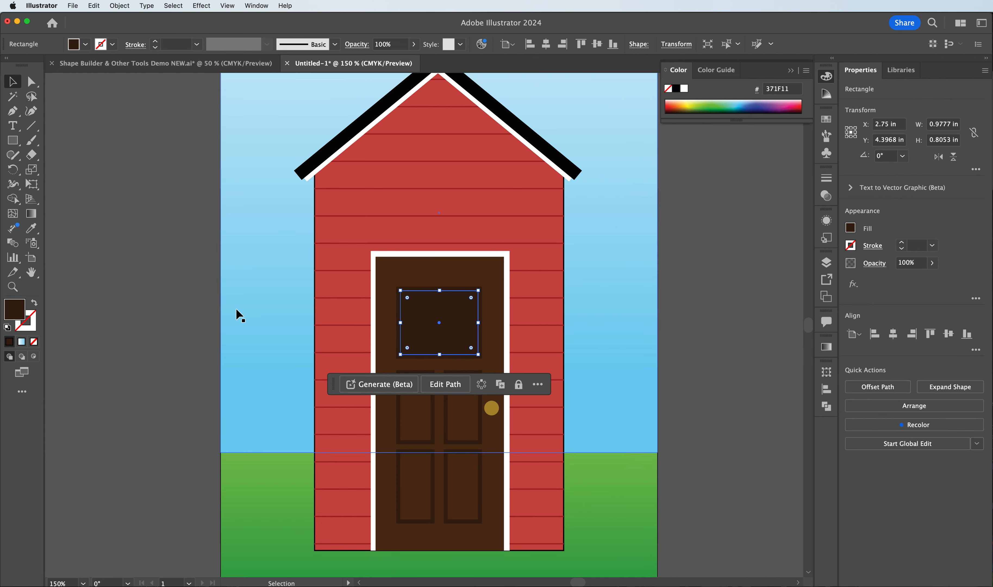
Step: Fill the inset window rectangle with sky blue (56CBF4) as the glass and deselect it
{"action": "double_click", "coordinate": [15, 308]}
{"action": "left_click", "coordinate": [757, 280]}
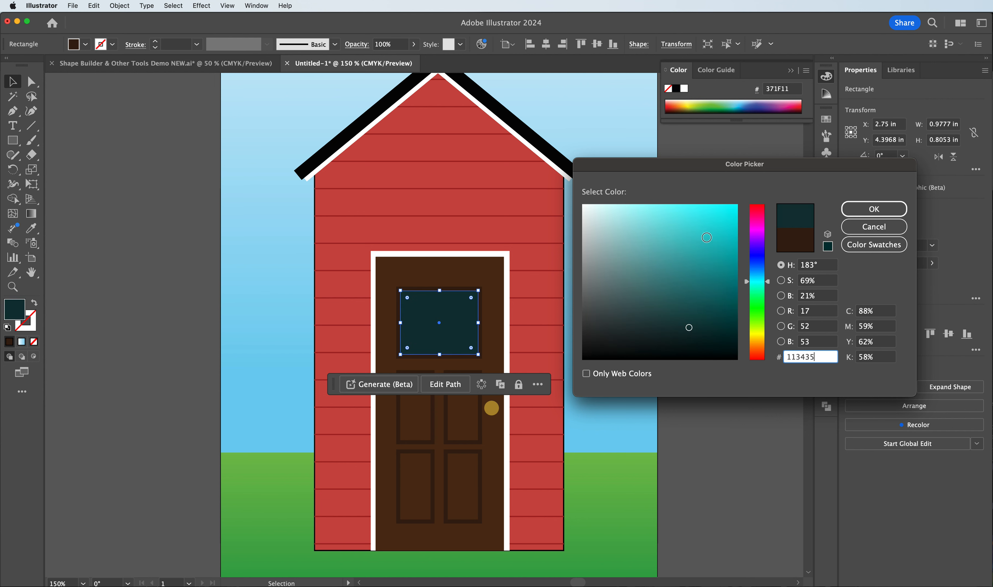
{"action": "left_click", "coordinate": [683, 209]}
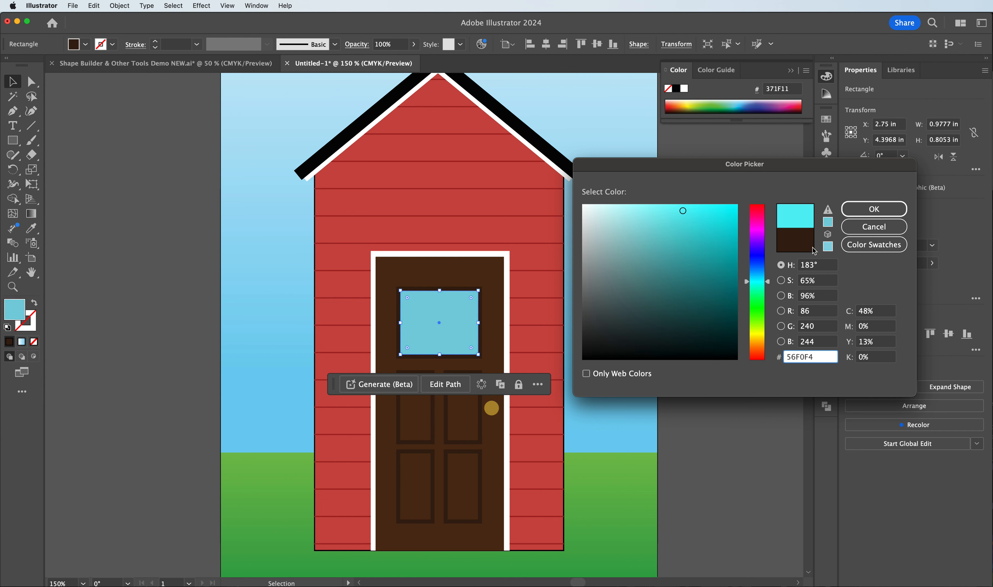
{"action": "left_click_drag", "start_coordinate": [768, 284], "coordinate": [768, 275]}
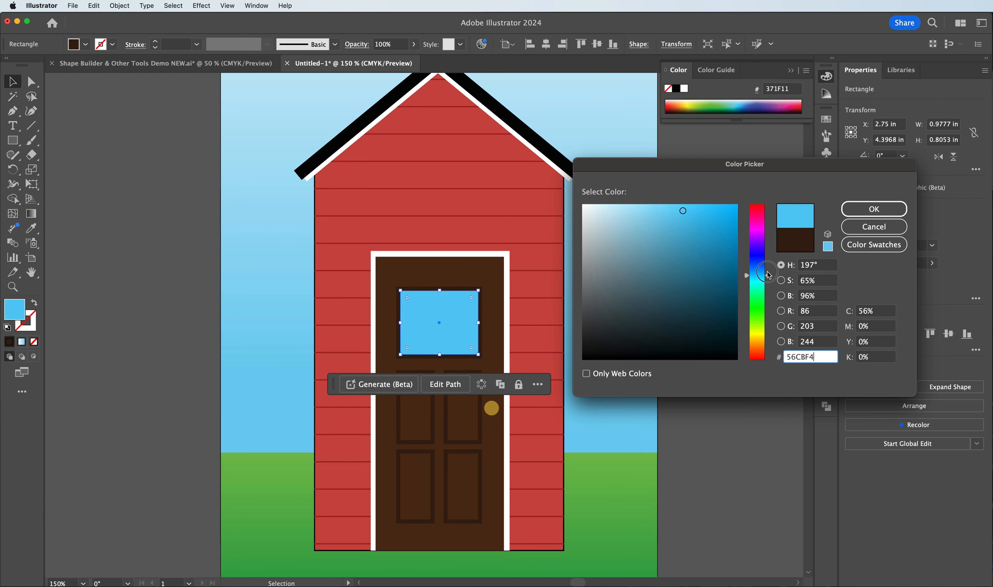
{"action": "left_click", "coordinate": [874, 209]}
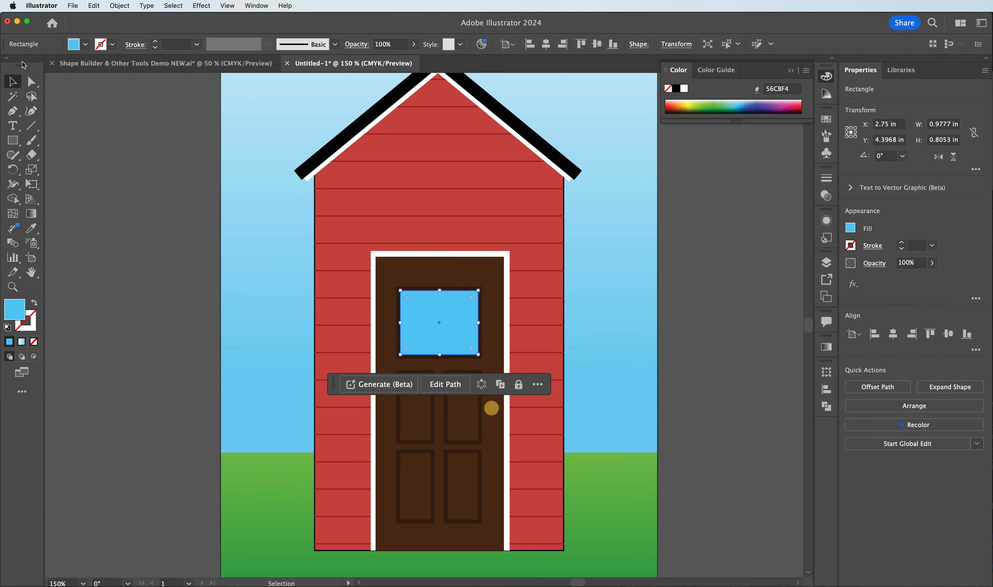
{"action": "left_click", "coordinate": [110, 117]}
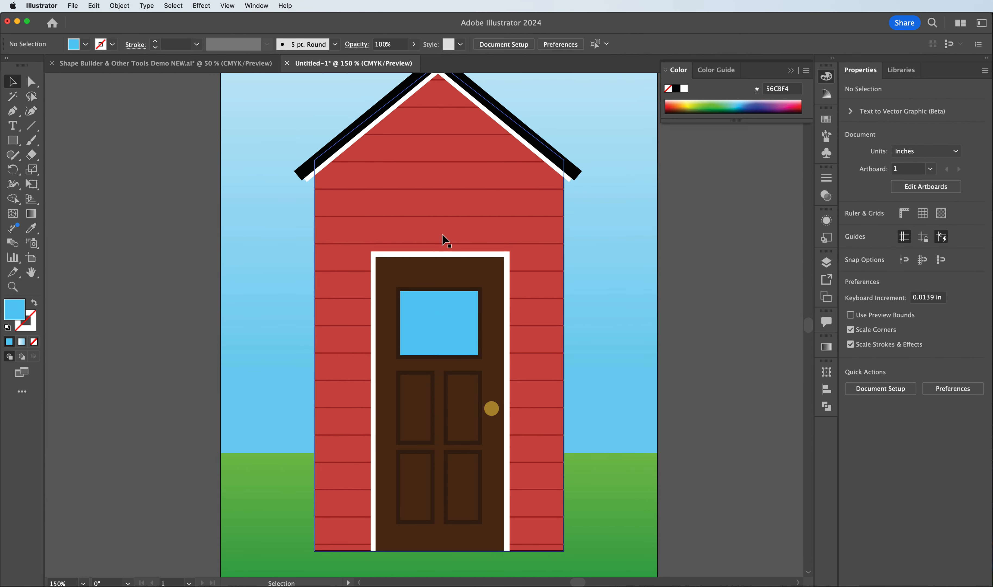
Step: Draw a thin horizontal bar about 1 by 0.03 in across the middle of the blue window glass
{"action": "key", "text": "super+equal"}
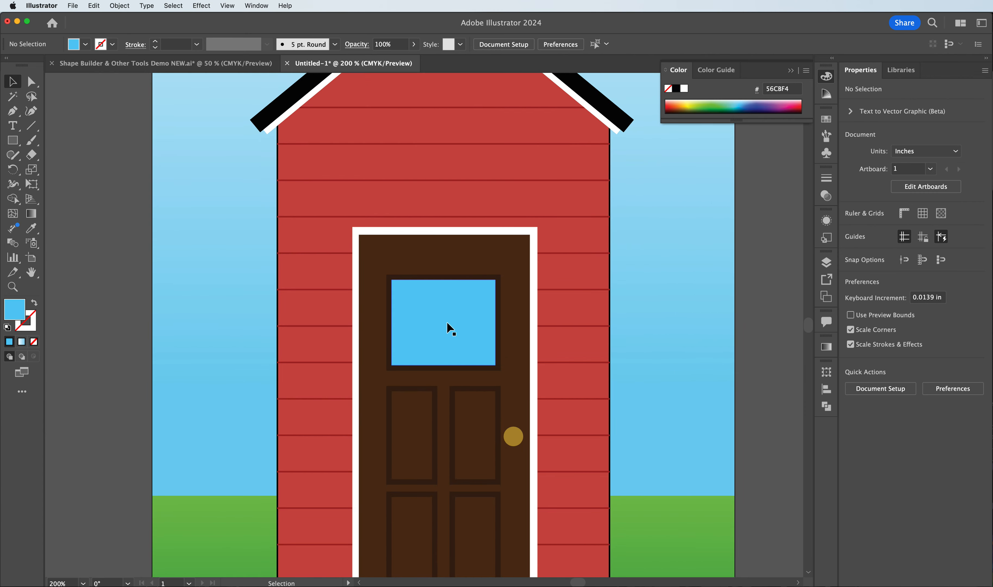
{"action": "left_click", "coordinate": [16, 142]}
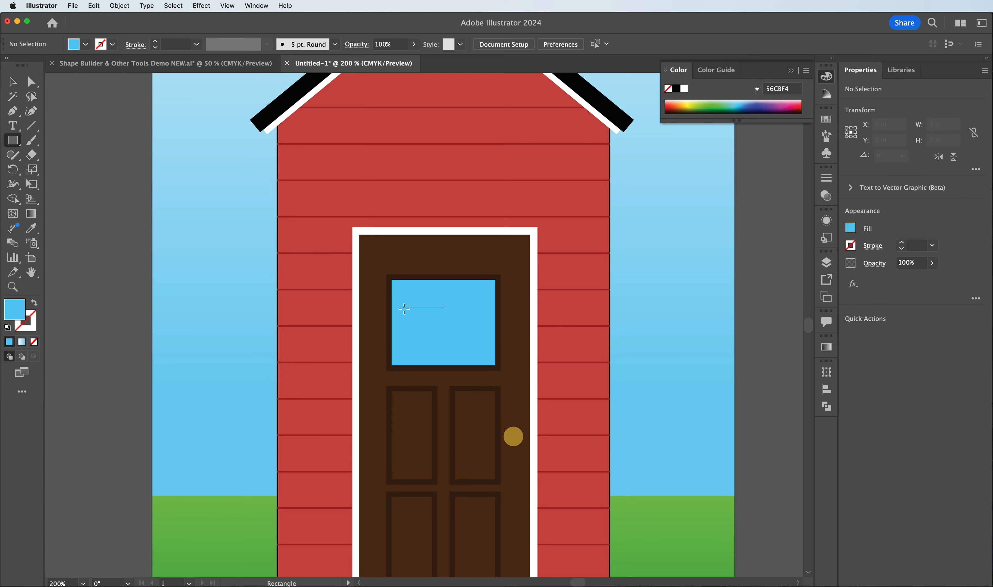
{"action": "left_click_drag", "start_coordinate": [389, 322], "coordinate": [496, 325]}
{"action": "key", "text": "v"}
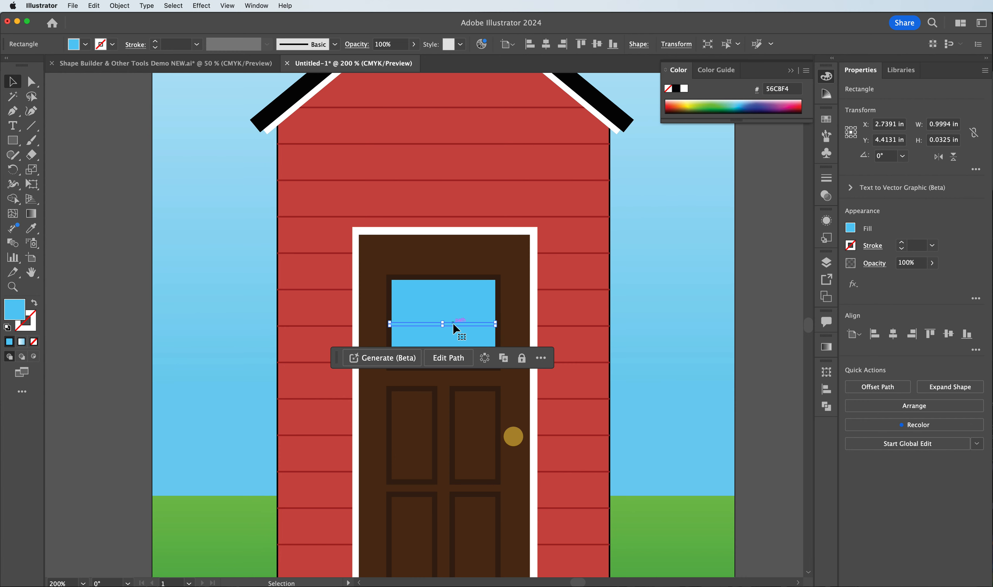
Step: Fill the horizontal window bar with the dark brown sampled from the window frame and move it up about 0.02 in to the vertical center
{"action": "left_click", "coordinate": [31, 228]}
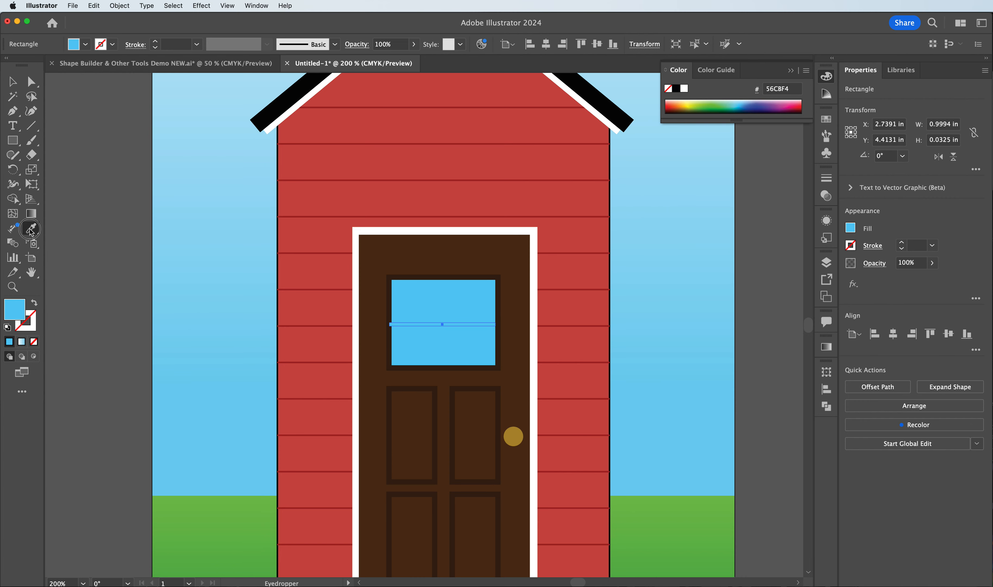
{"action": "left_click", "coordinate": [395, 277]}
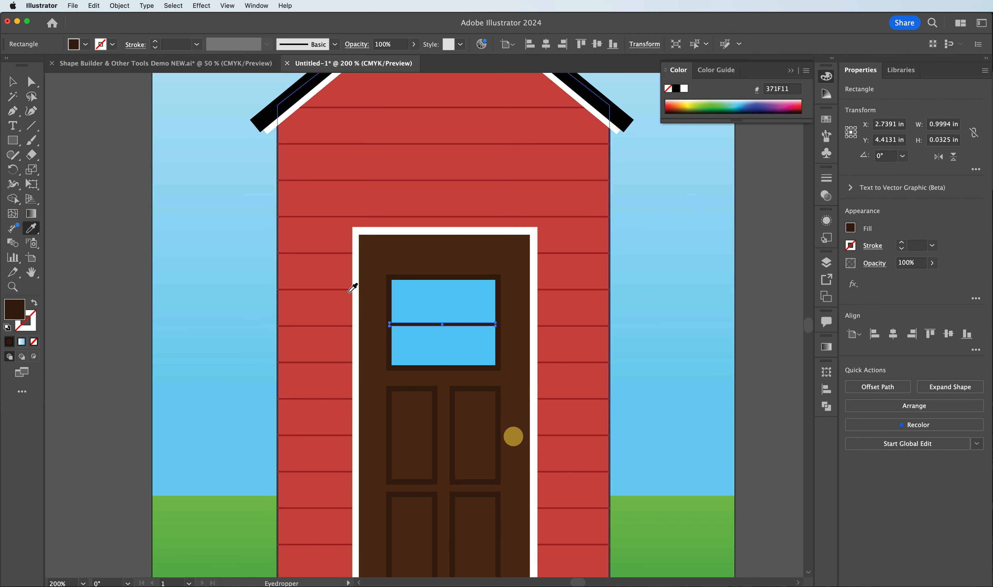
{"action": "left_click", "coordinate": [11, 87]}
{"action": "left_click", "coordinate": [101, 118]}
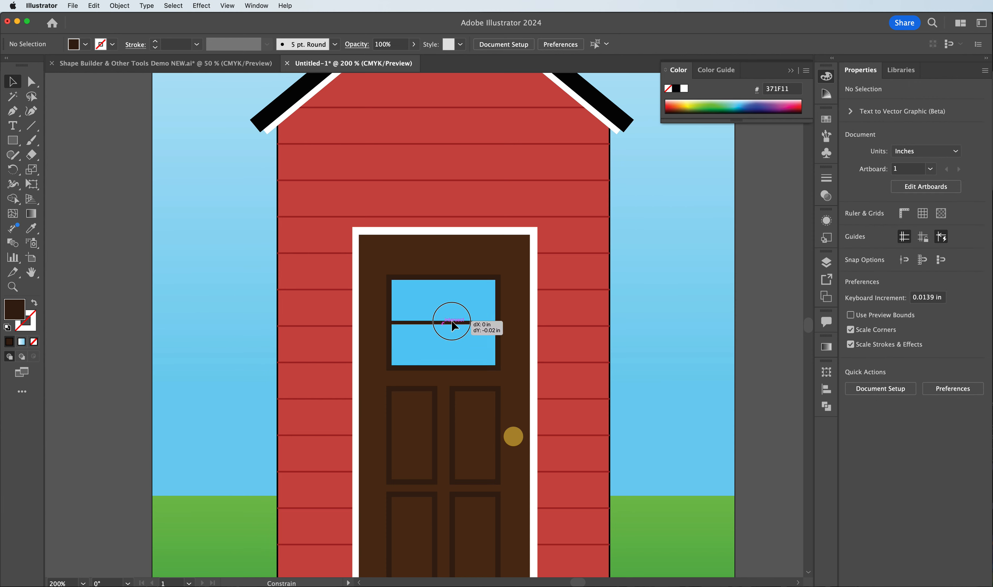
{"action": "left_click", "coordinate": [450, 320]}
Step: Draw a dark brown vertical bar about 0.04 by 0.81 in down the window's middle and nudge it left one increment
{"action": "key", "text": "m"}
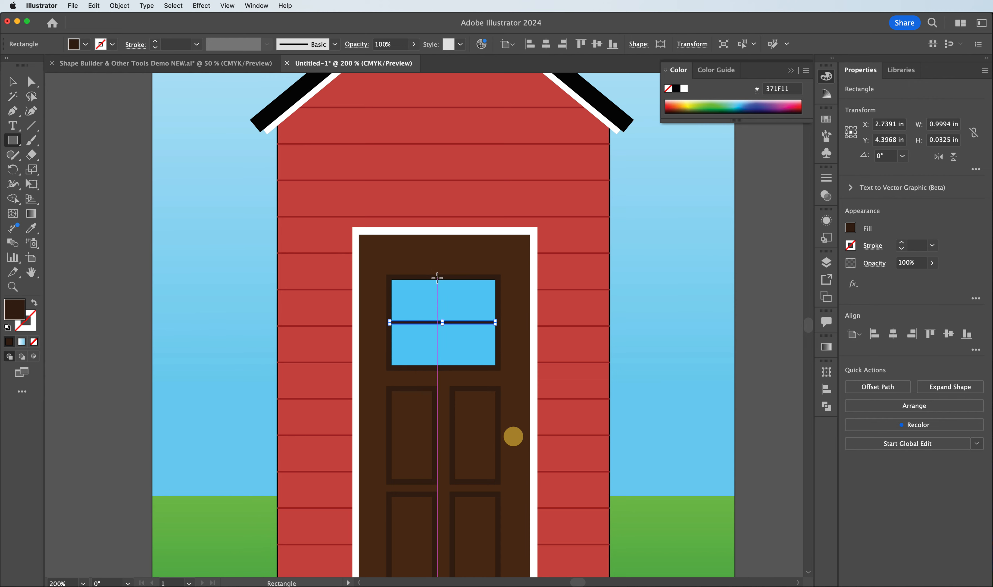
{"action": "left_click_drag", "start_coordinate": [441, 279], "coordinate": [446, 365]}
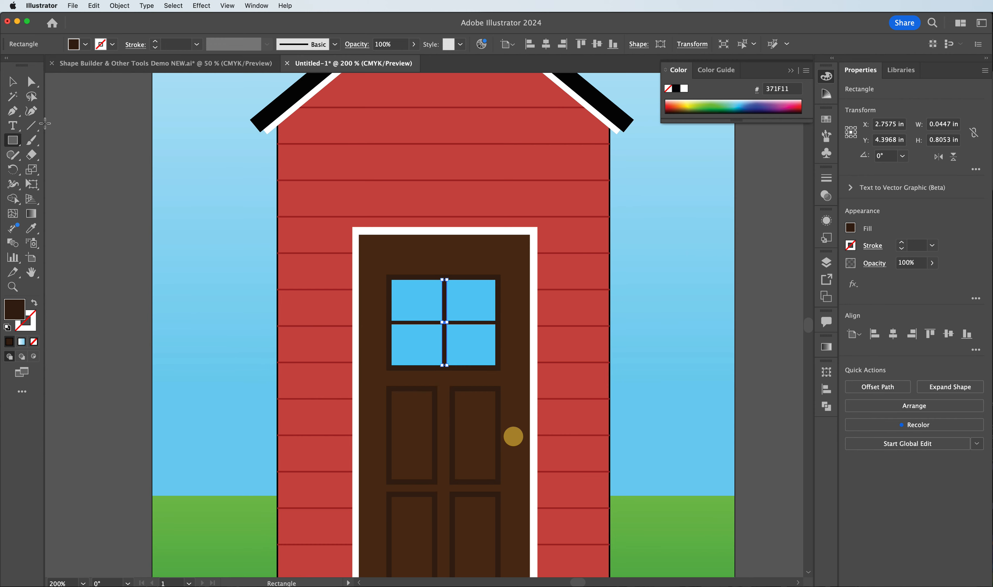
{"action": "left_click", "coordinate": [12, 81]}
{"action": "key", "text": "Left"}
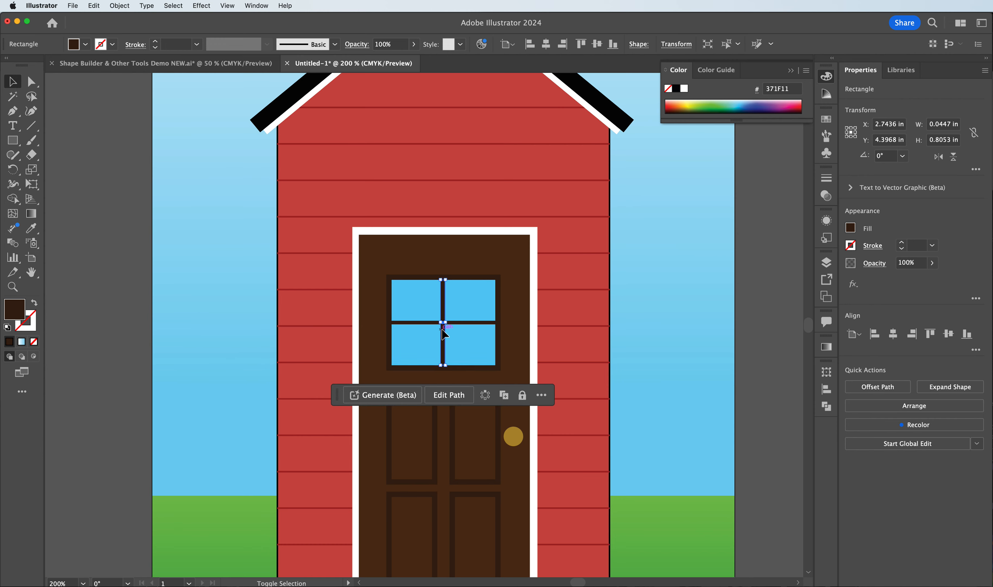
Step: Align the two window bars to their horizontal centers and narrow them together to about 0.98 in to fit the glass
{"action": "left_click", "coordinate": [425, 321], "text": "shift"}
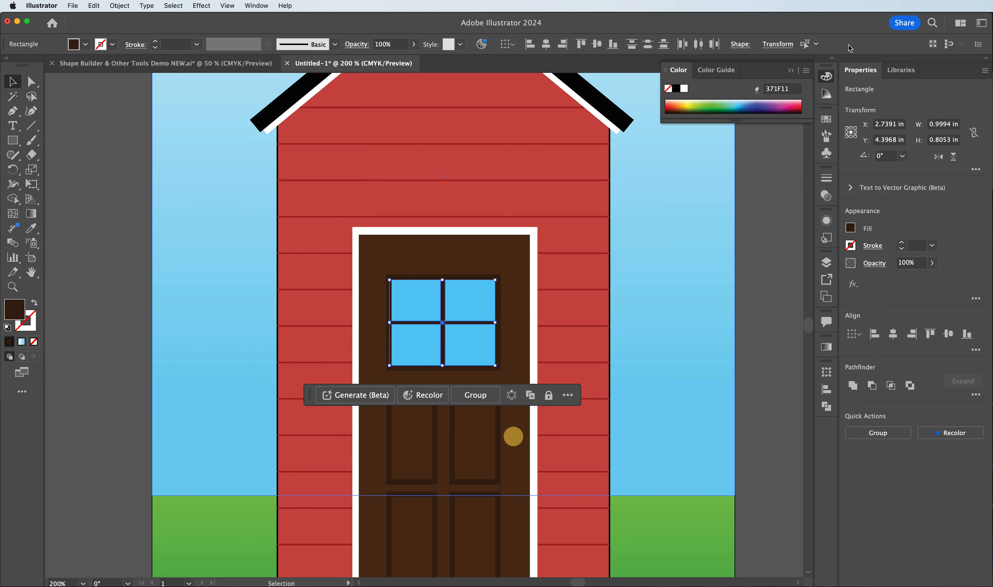
{"action": "left_click", "coordinate": [826, 389]}
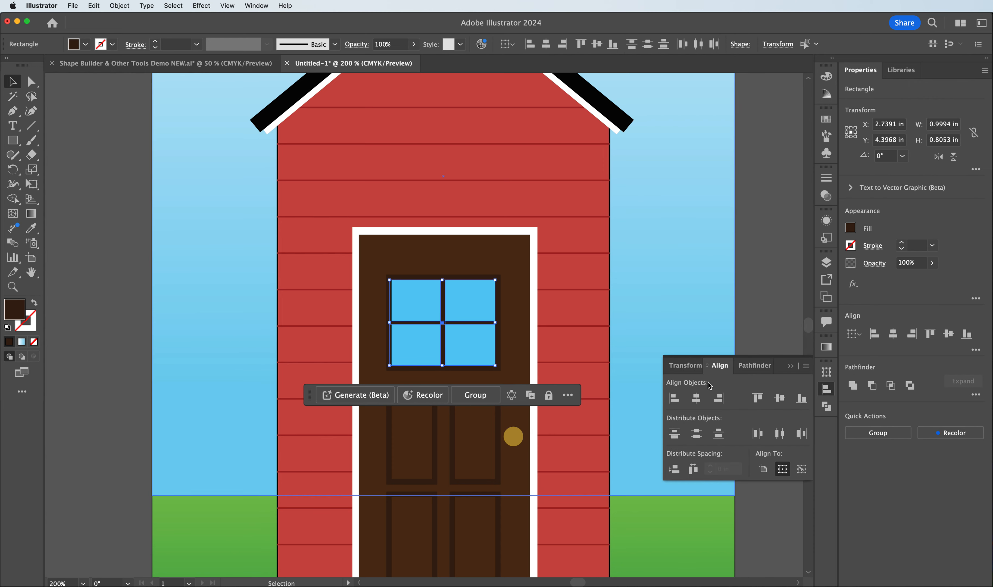
{"action": "left_click", "coordinate": [696, 399]}
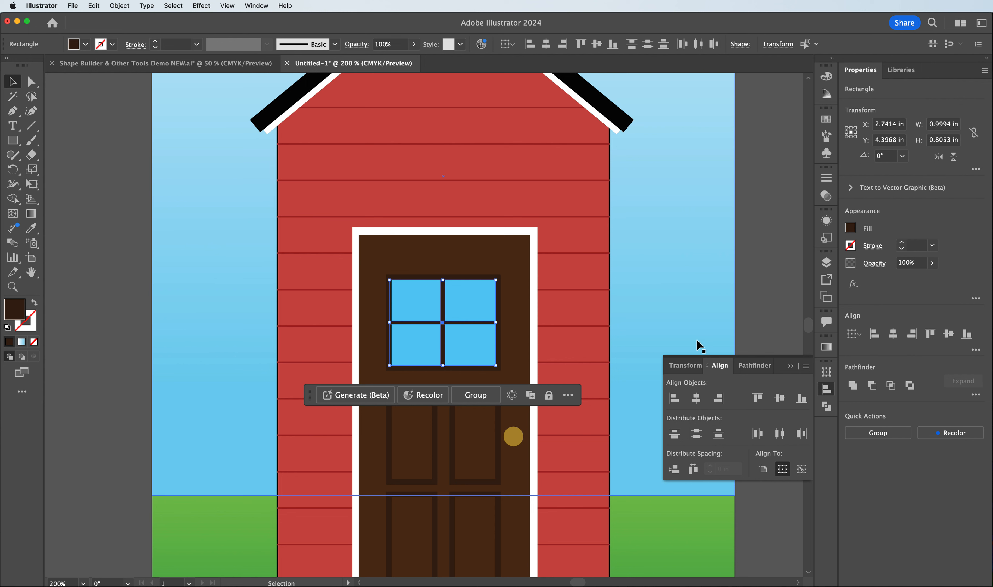
{"action": "left_click_drag", "start_coordinate": [394, 323], "coordinate": [392, 323]}
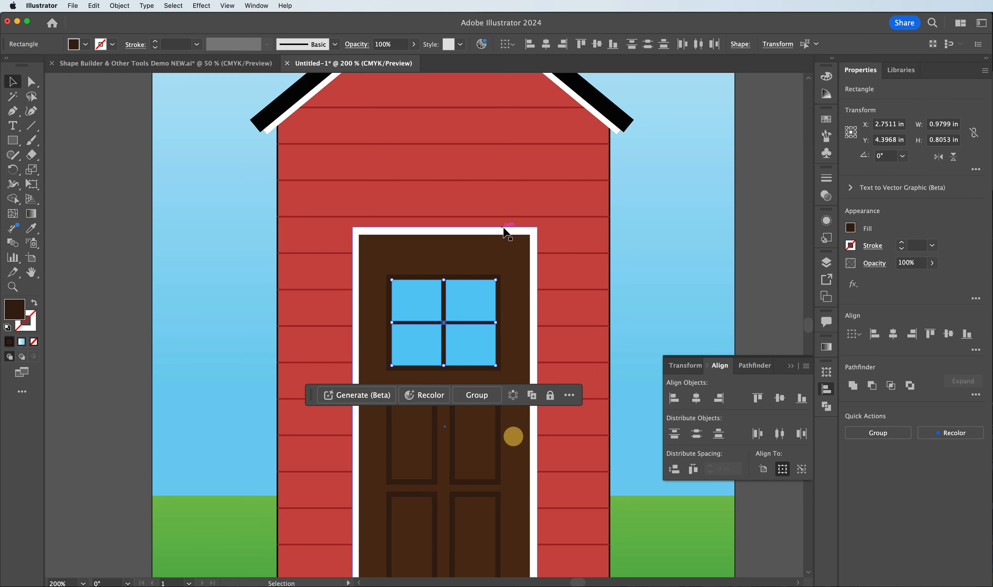
{"action": "left_click", "coordinate": [750, 255]}
Step: Draw a horizontal stripe about 0.95 by 0.06 in across the upper window panes and fill it with white
{"action": "scroll", "coordinate": [466, 240], "scroll_direction": "down", "scroll_amount": 4}
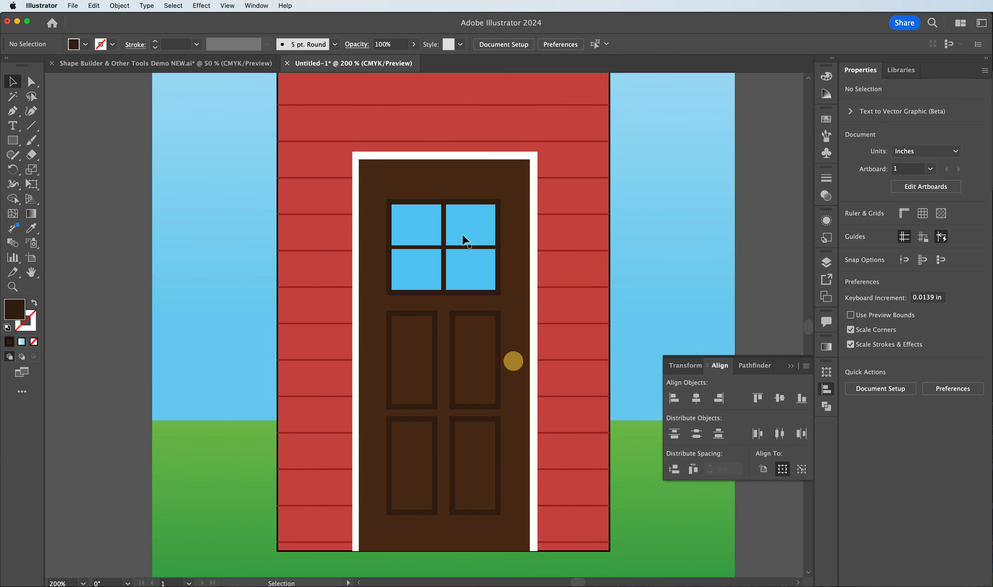
{"action": "key", "text": "super+equal"}
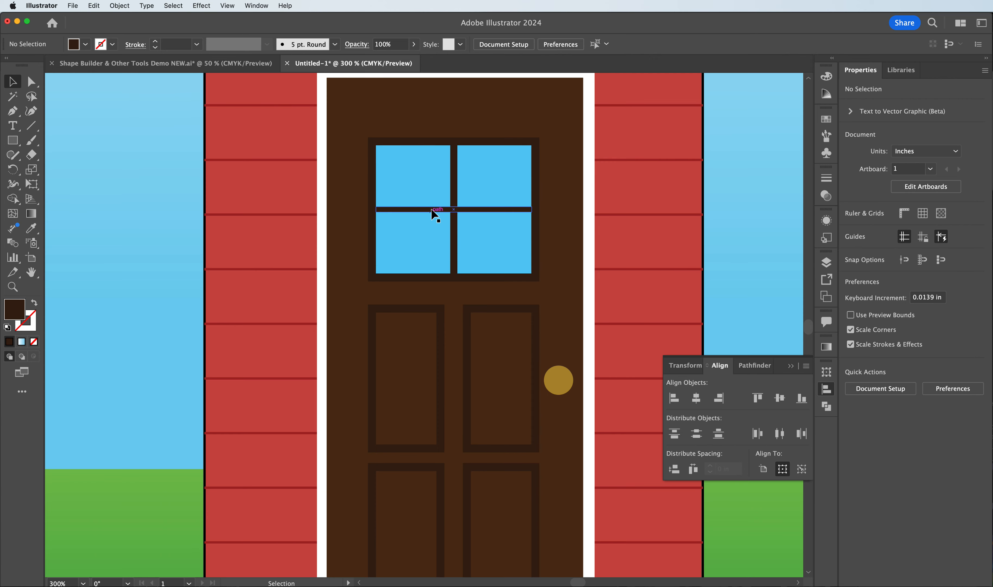
{"action": "left_click", "coordinate": [18, 113]}
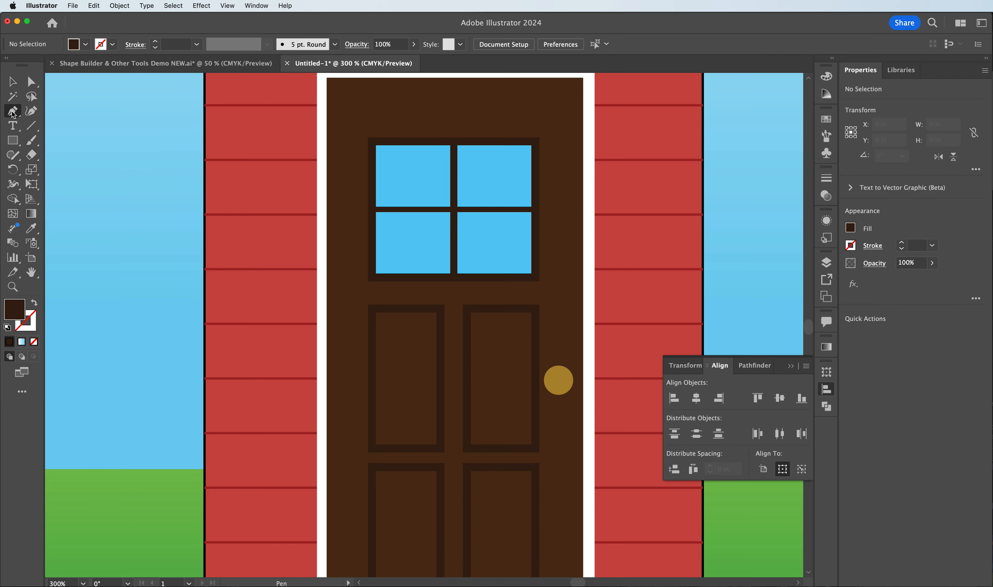
{"action": "left_click", "coordinate": [13, 140]}
{"action": "left_click_drag", "start_coordinate": [379, 174], "coordinate": [529, 183]}
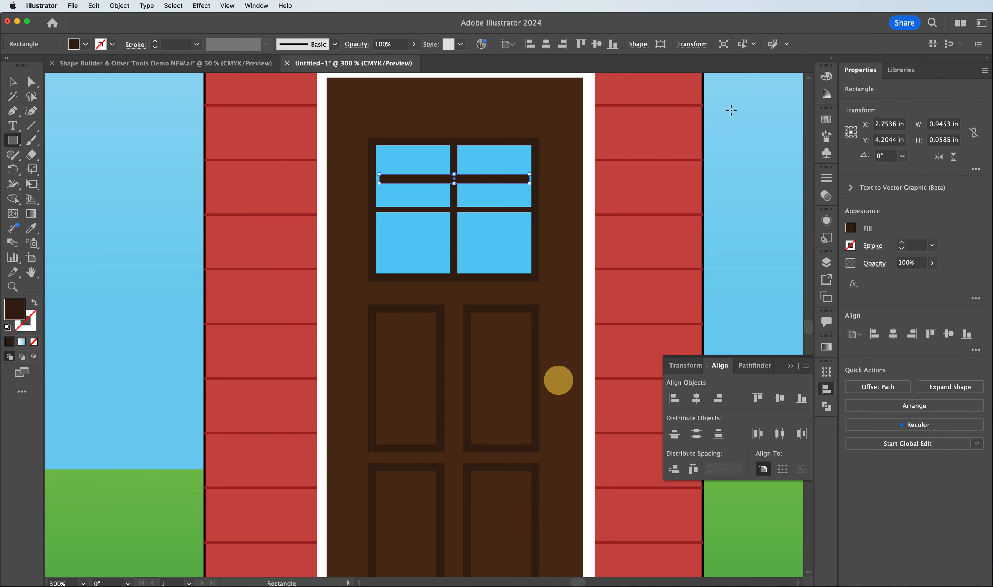
{"action": "left_click", "coordinate": [826, 119]}
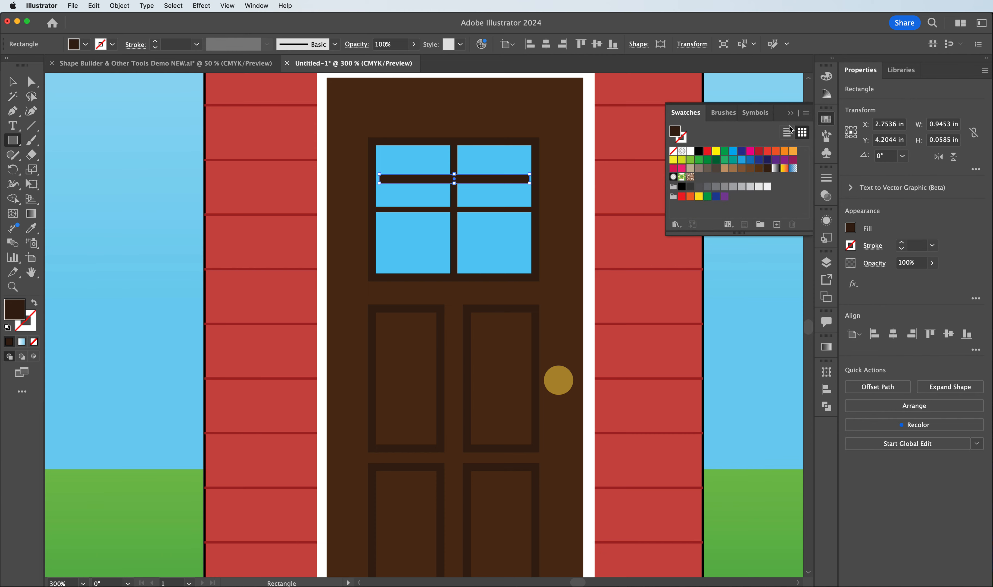
{"action": "left_click", "coordinate": [689, 152]}
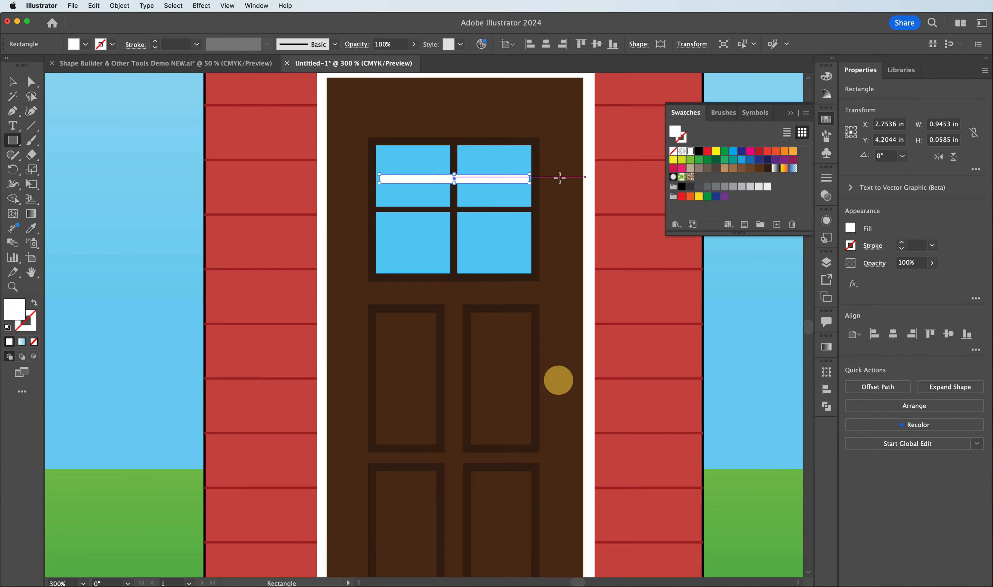
Step: Duplicate the white stripe just below the original and reduce the copy's height to about 0.03 in
{"action": "left_click", "coordinate": [6, 78]}
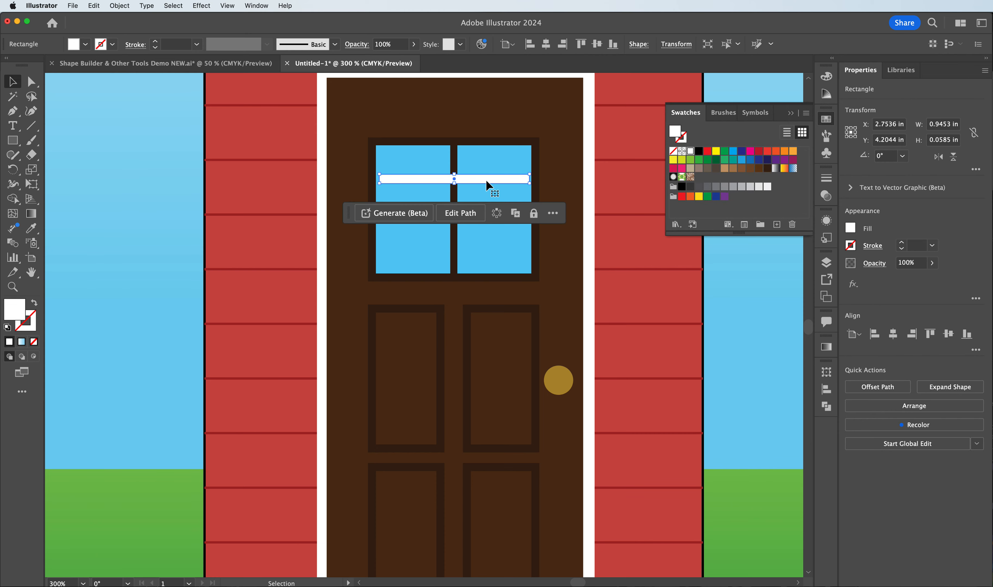
{"action": "left_click_drag", "start_coordinate": [486, 181], "coordinate": [457, 193]}
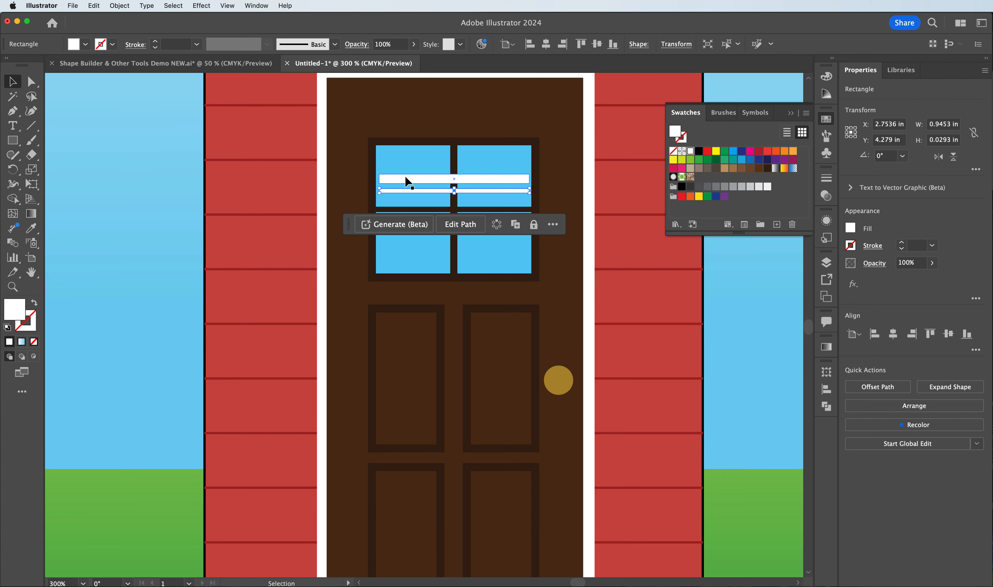
{"action": "left_click", "coordinate": [170, 148]}
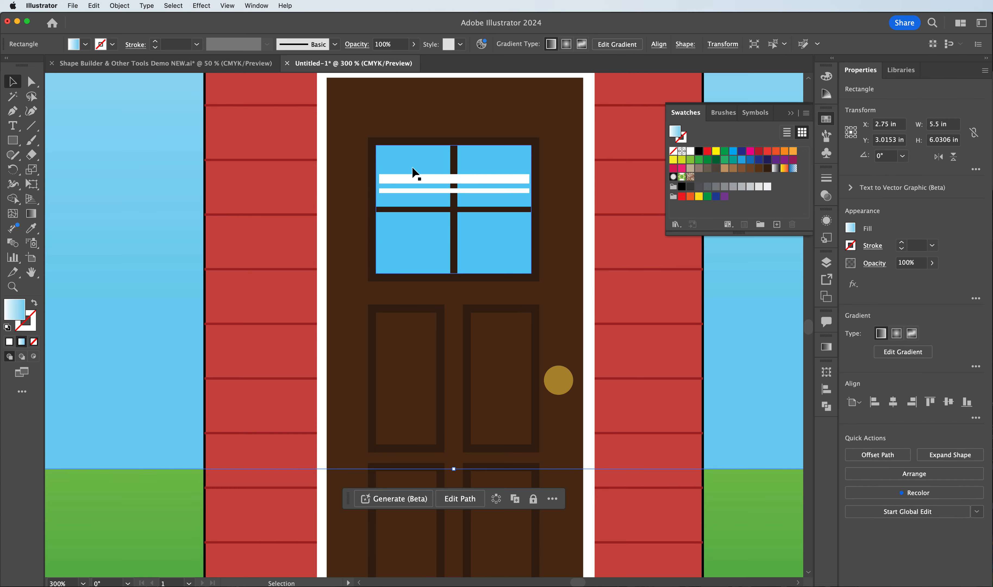
Step: Slant both white stripes diagonally across the window by lowering their left-end anchor points about 0.48 in
{"action": "left_click", "coordinate": [426, 176]}
{"action": "left_click", "coordinate": [420, 189], "text": "shift"}
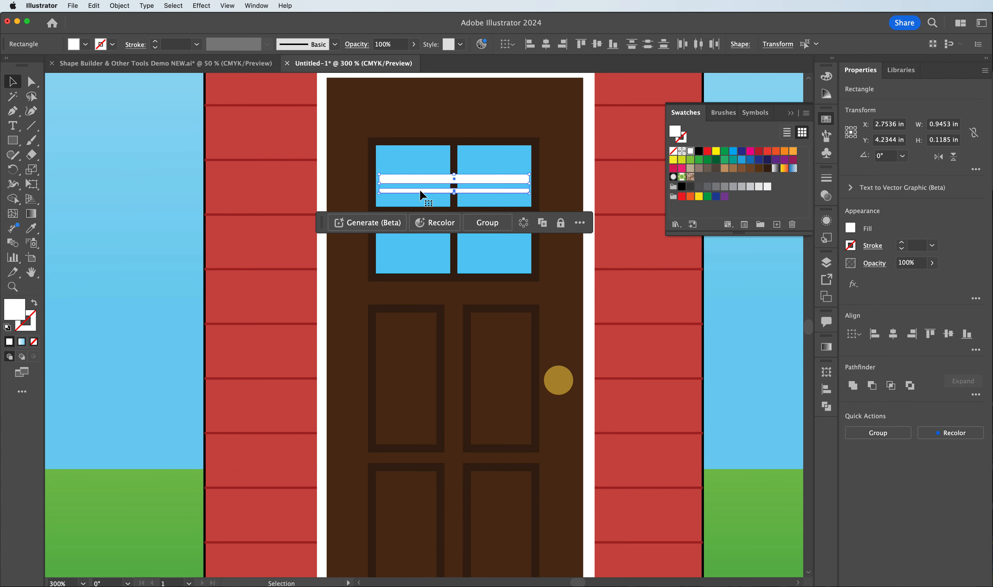
{"action": "left_click", "coordinate": [33, 82]}
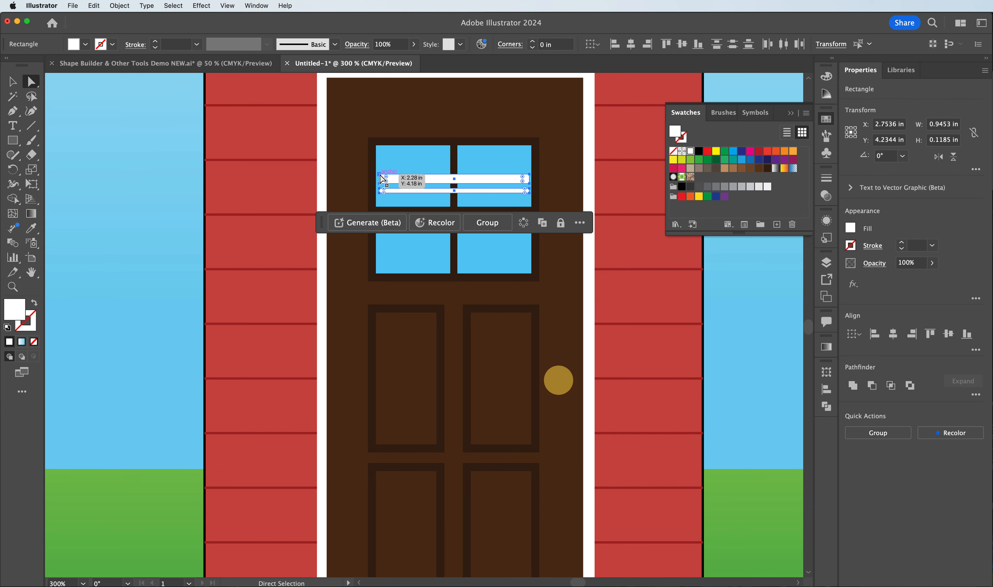
{"action": "key", "text": "super+equal"}
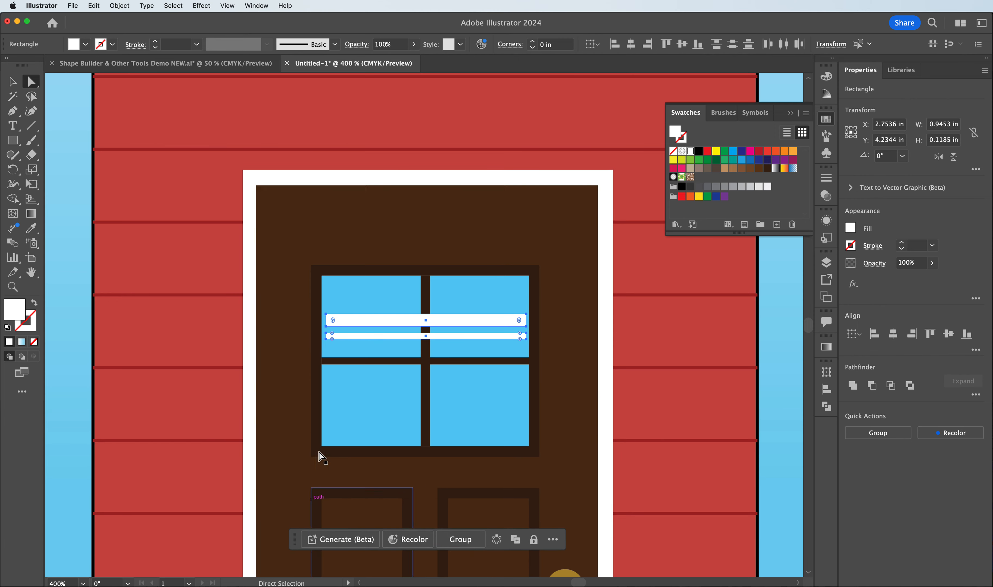
{"action": "left_click", "coordinate": [328, 320]}
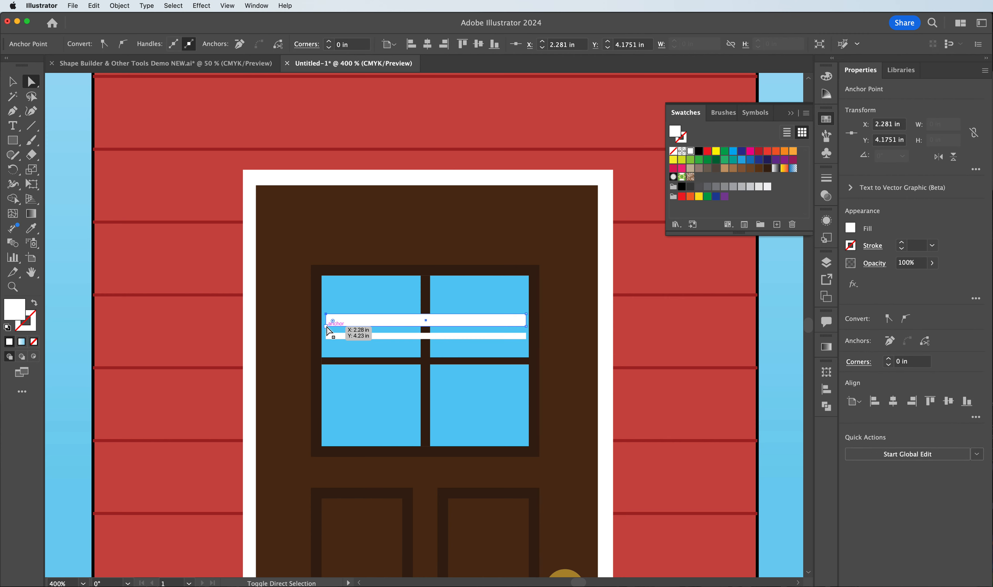
{"action": "left_click", "coordinate": [326, 326], "text": "shift"}
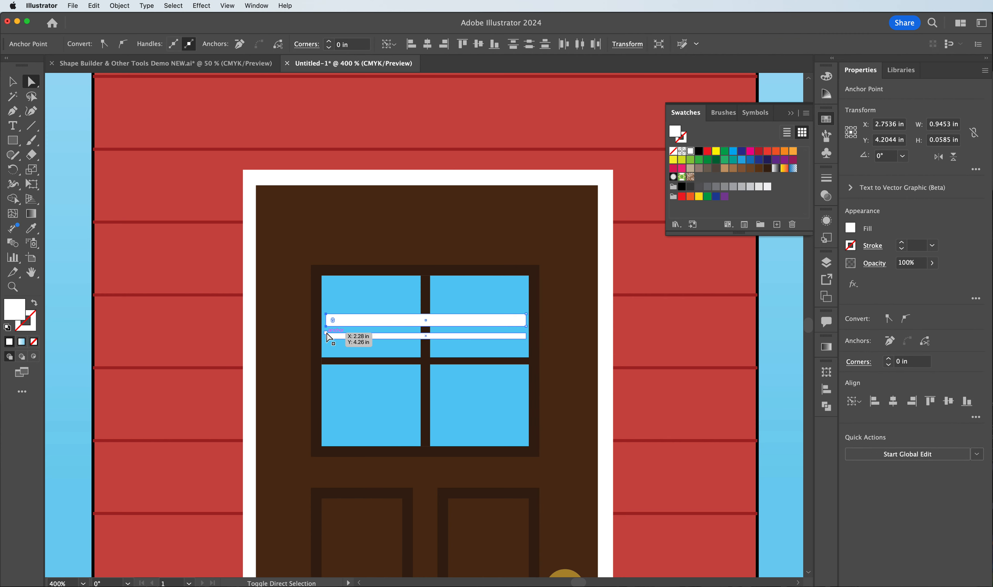
{"action": "left_click_drag", "start_coordinate": [329, 338], "coordinate": [328, 341]}
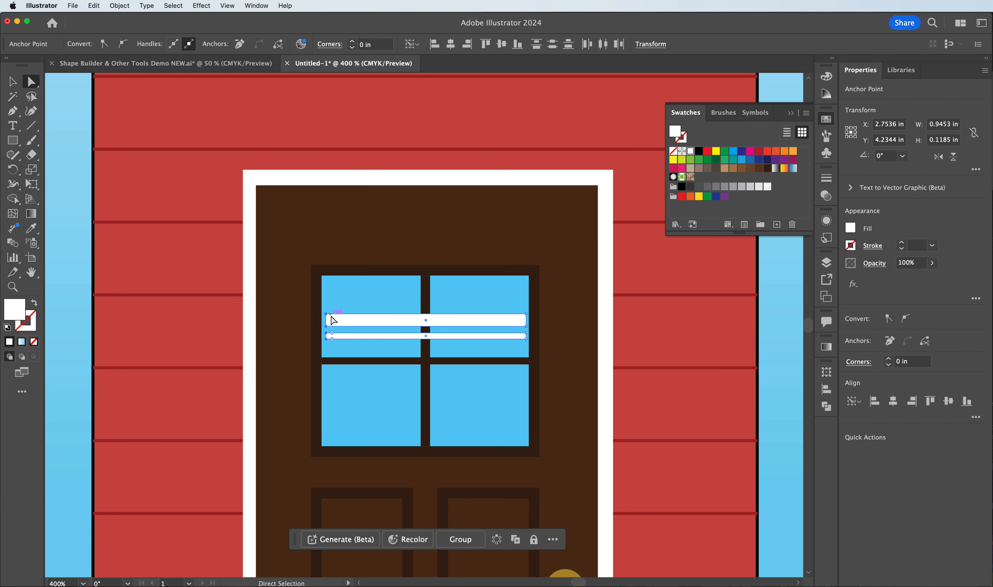
{"action": "left_click_drag", "start_coordinate": [330, 317], "coordinate": [326, 315]}
{"action": "left_click_drag", "start_coordinate": [328, 318], "coordinate": [327, 415]}
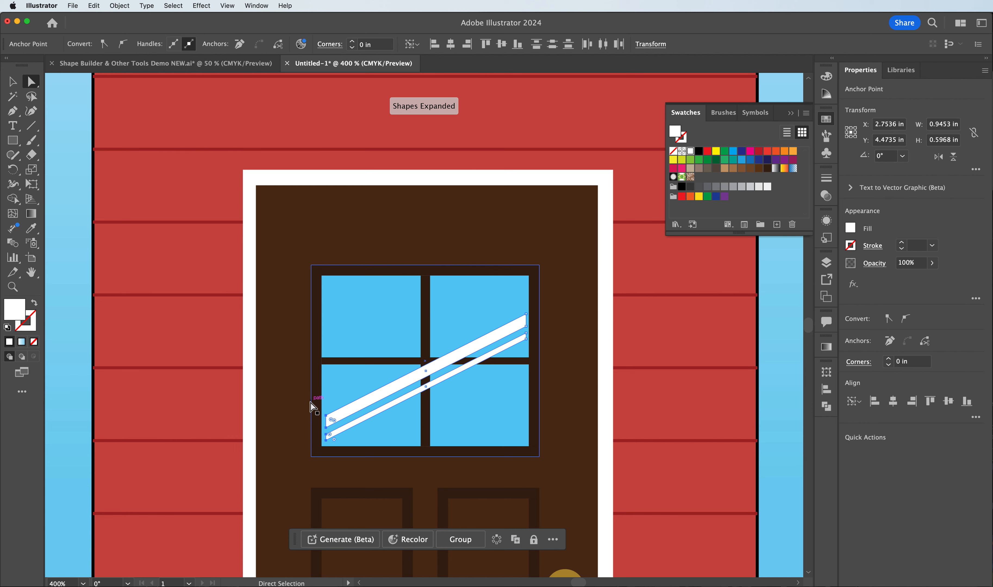
{"action": "left_click", "coordinate": [482, 338]}
{"action": "left_click", "coordinate": [450, 376], "text": "shift"}
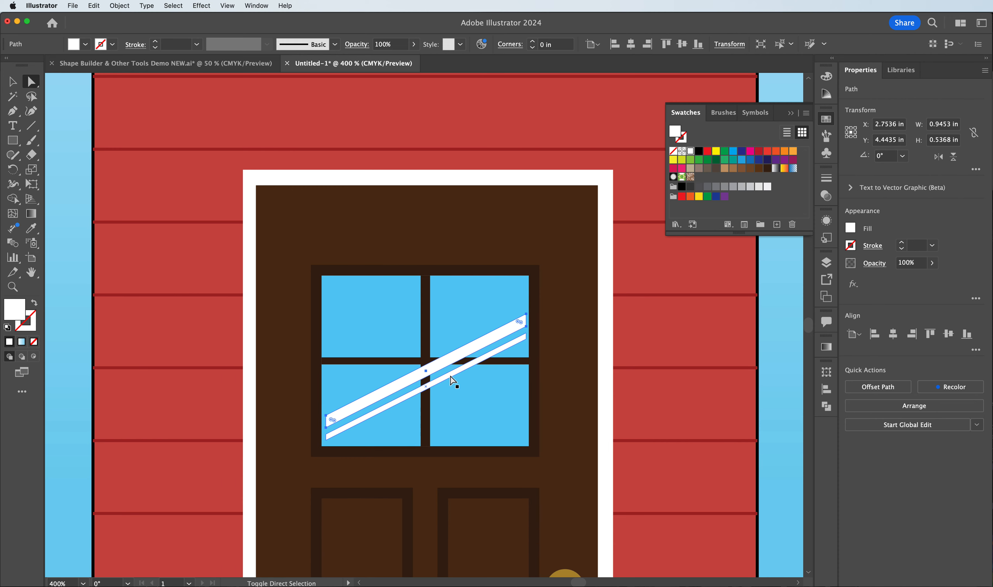
{"action": "left_click_drag", "start_coordinate": [450, 372], "coordinate": [449, 346]}
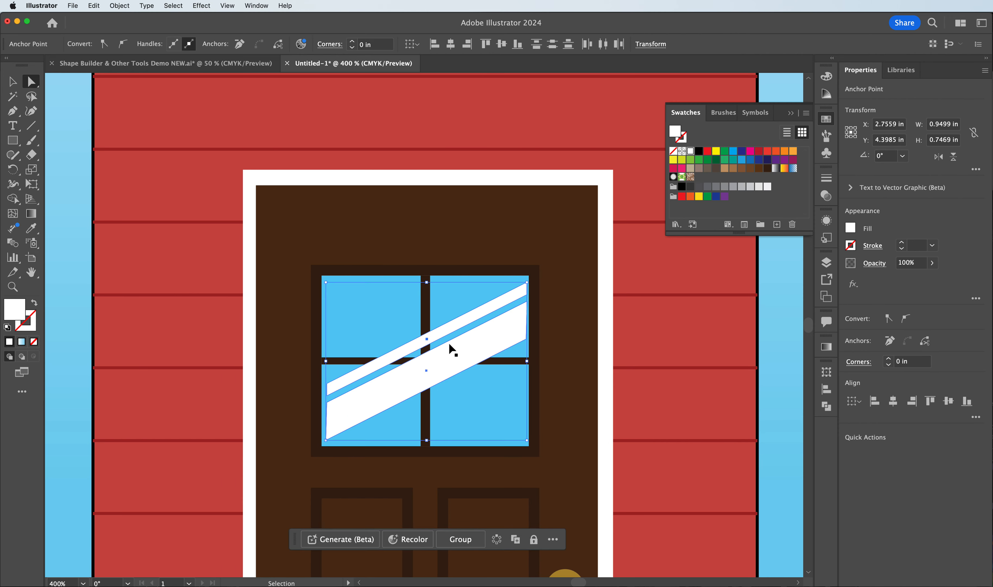
Step: Move the two diagonal white stripes together up about 0.06 in within the window
{"action": "left_click", "coordinate": [12, 82]}
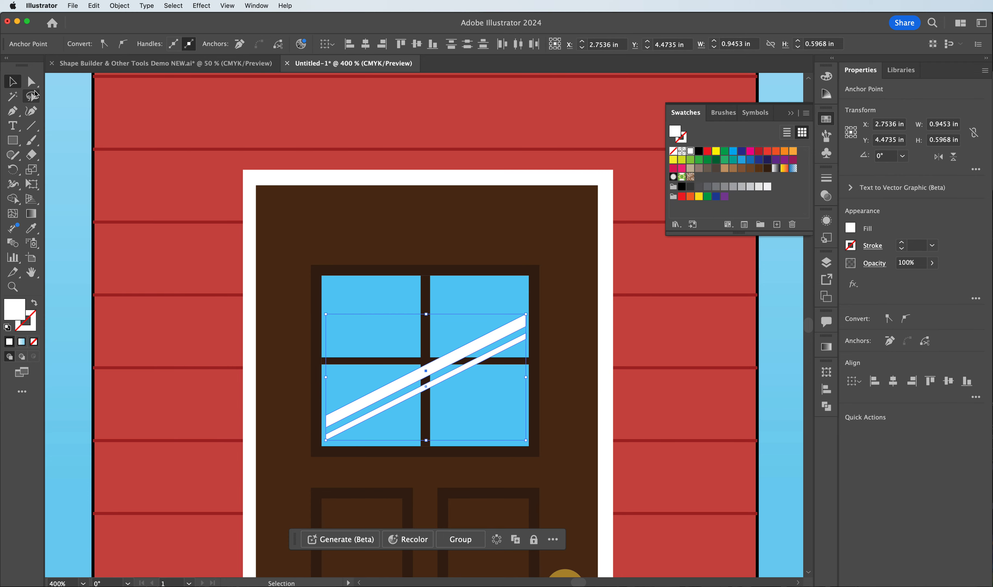
{"action": "left_click", "coordinate": [77, 99]}
{"action": "left_click", "coordinate": [459, 357]}
{"action": "left_click", "coordinate": [457, 369], "text": "shift"}
{"action": "left_click_drag", "start_coordinate": [457, 368], "coordinate": [455, 356]}
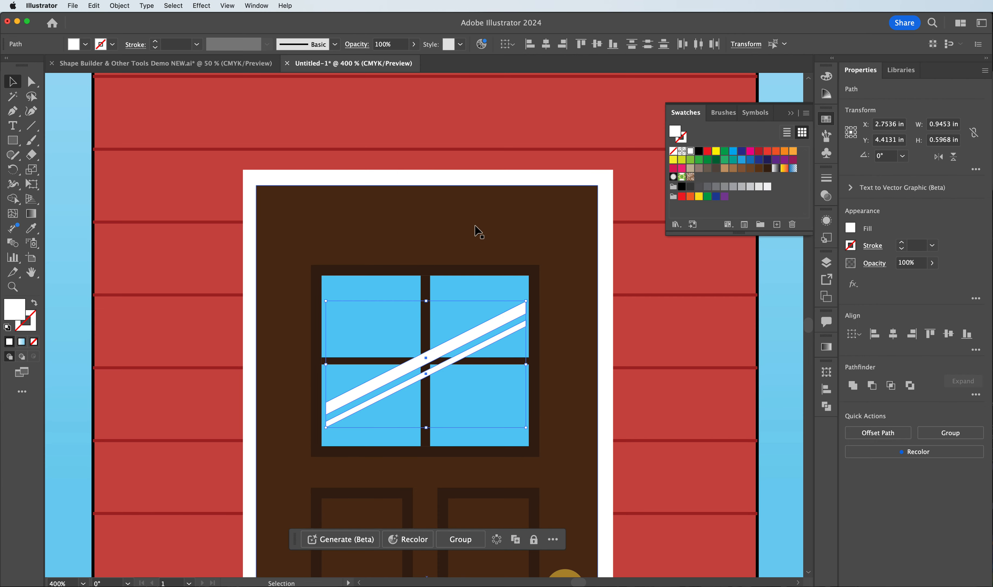
Step: Send the two diagonal white stripes backward so they sit behind the window's dark bars
{"action": "key", "text": "a"}
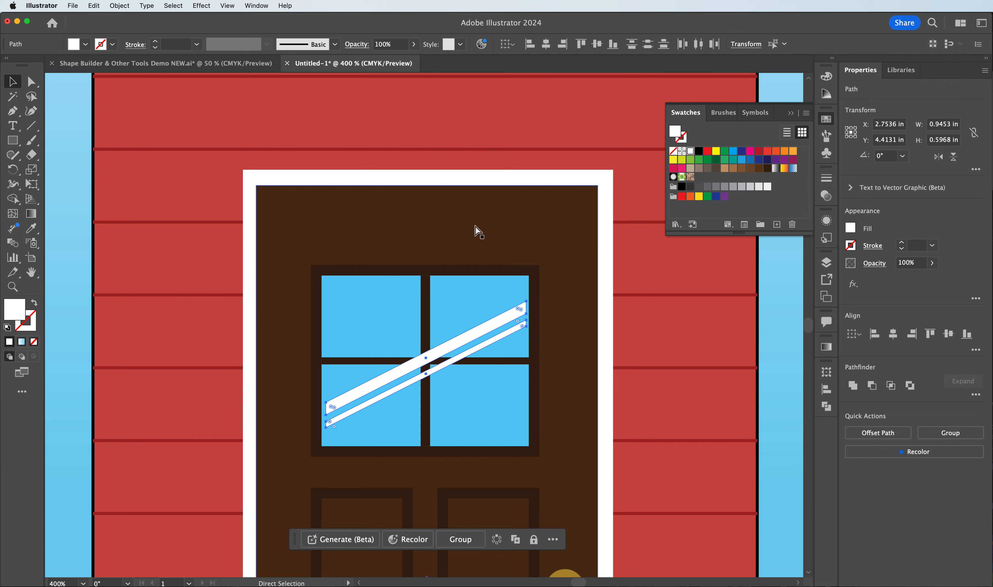
{"action": "key", "text": "super+bracketleft"}
{"action": "key", "text": "super+bracketleft"}
{"action": "key", "text": "v"}
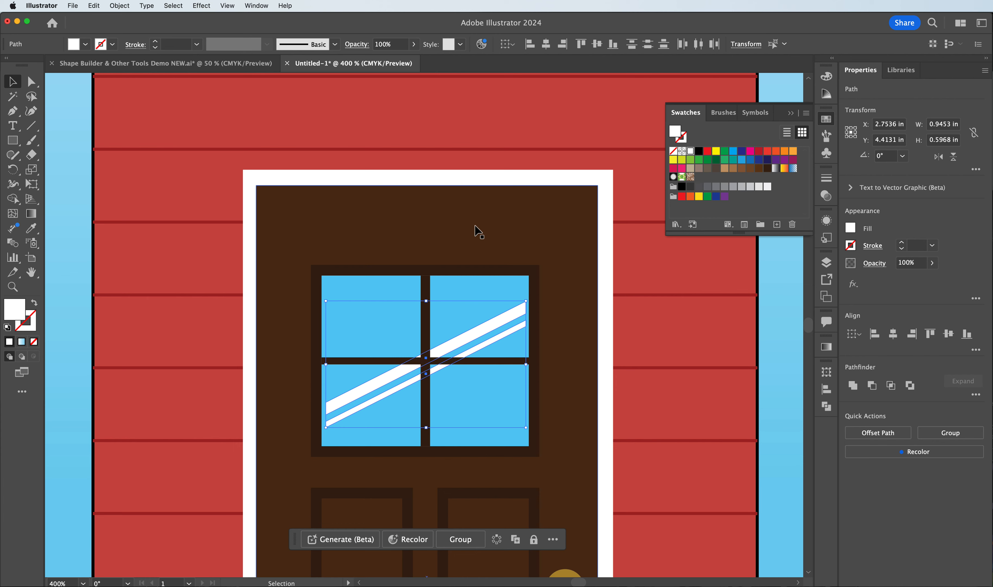
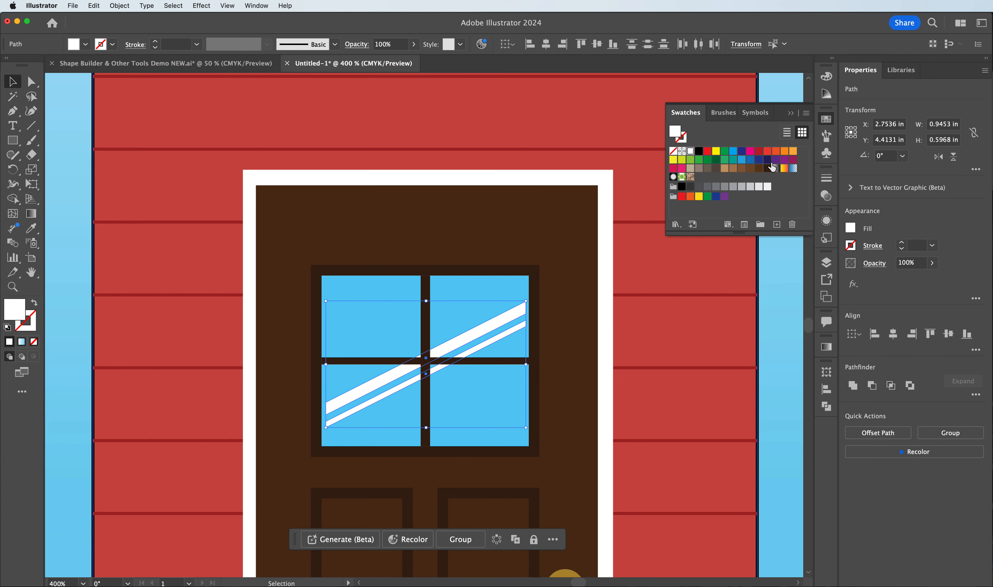
Step: Set the opacity of both window reflection stripes to 60% and deselect them
{"action": "left_click", "coordinate": [828, 200]}
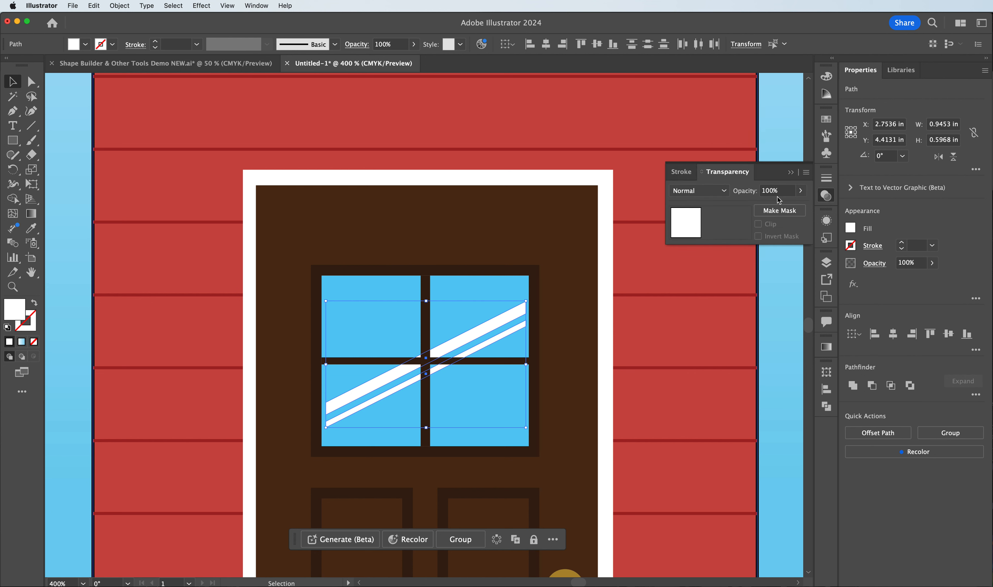
{"action": "left_click", "coordinate": [801, 192]}
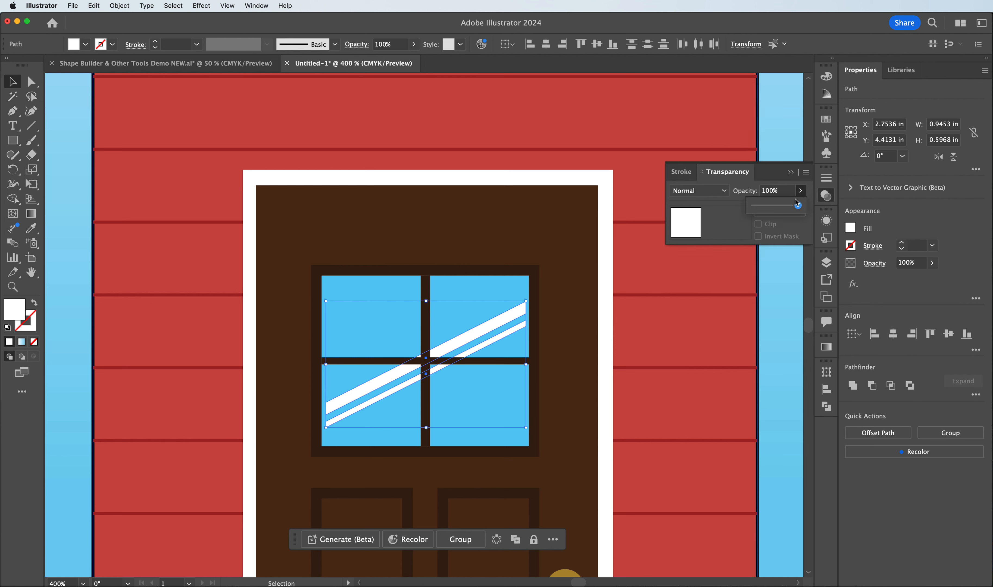
{"action": "left_click", "coordinate": [777, 206]}
{"action": "left_click_drag", "start_coordinate": [778, 210], "coordinate": [781, 209]}
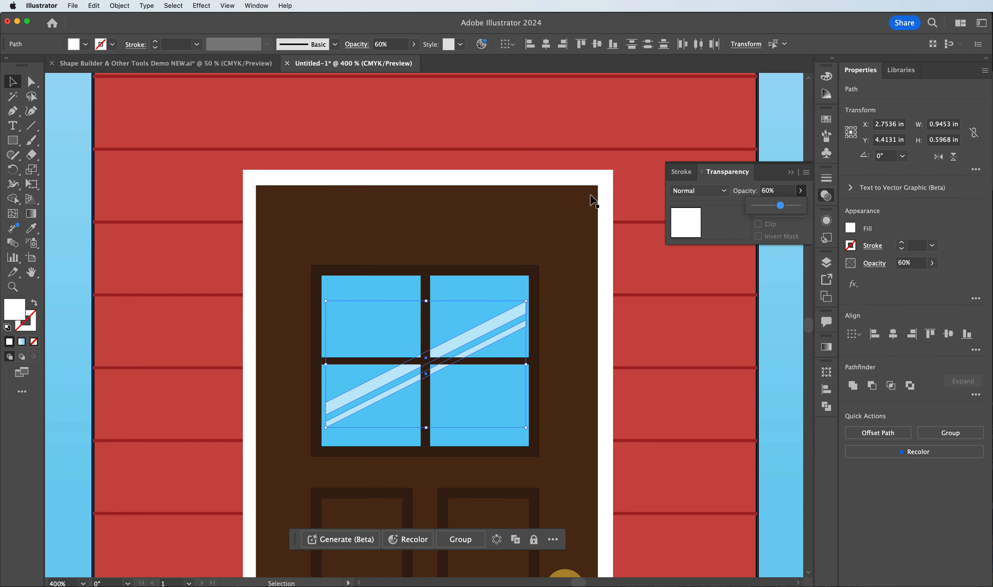
{"action": "left_click", "coordinate": [67, 160]}
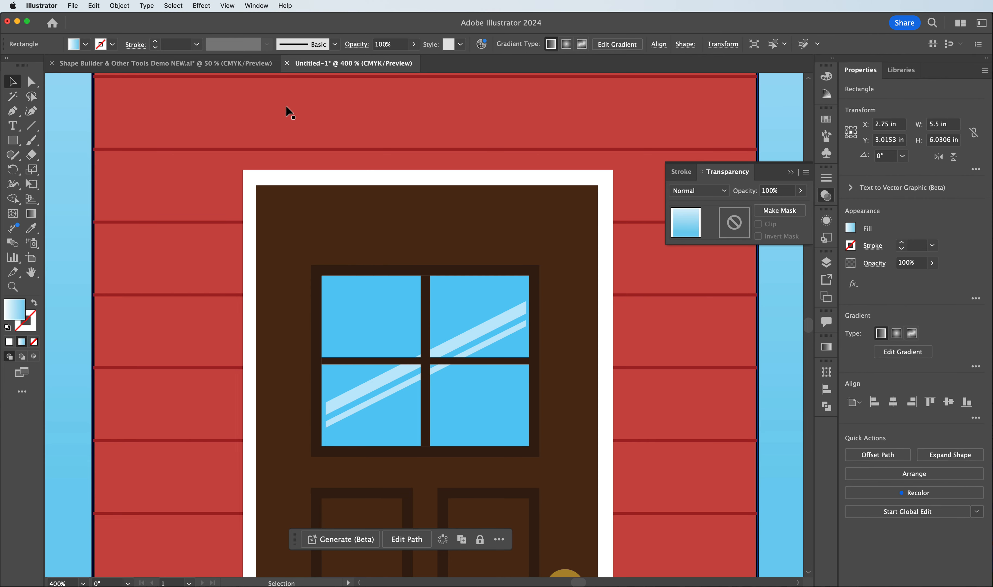
Step: Draw a rectangle about 0.91 by 0.78 in on the red wall above the door
{"action": "key", "text": "super+minus"}
{"action": "key", "text": "super+minus"}
{"action": "key", "text": "super+minus"}
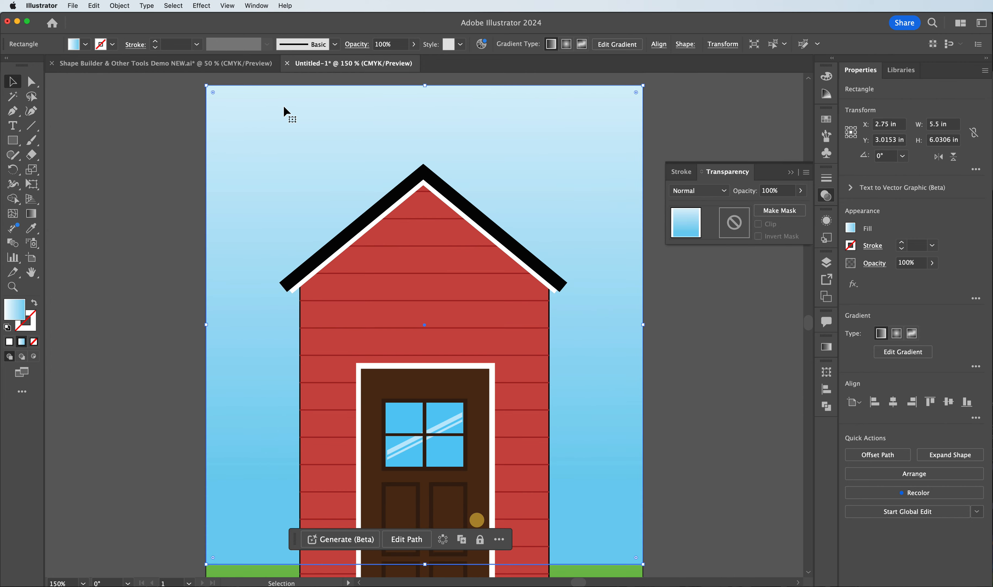
{"action": "scroll", "coordinate": [345, 220], "scroll_direction": "down", "scroll_amount": 5}
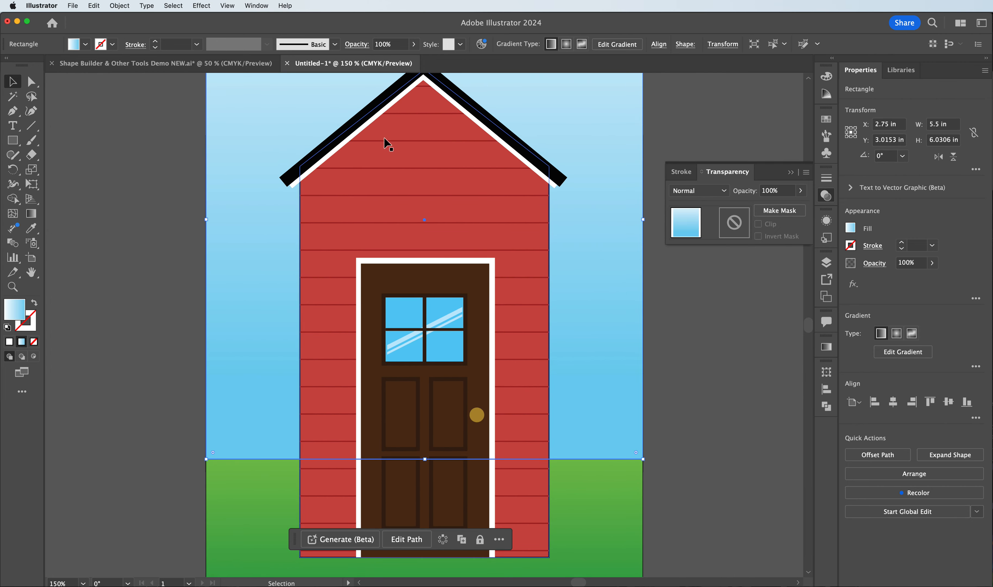
{"action": "scroll", "coordinate": [387, 303], "scroll_direction": "down", "scroll_amount": 2}
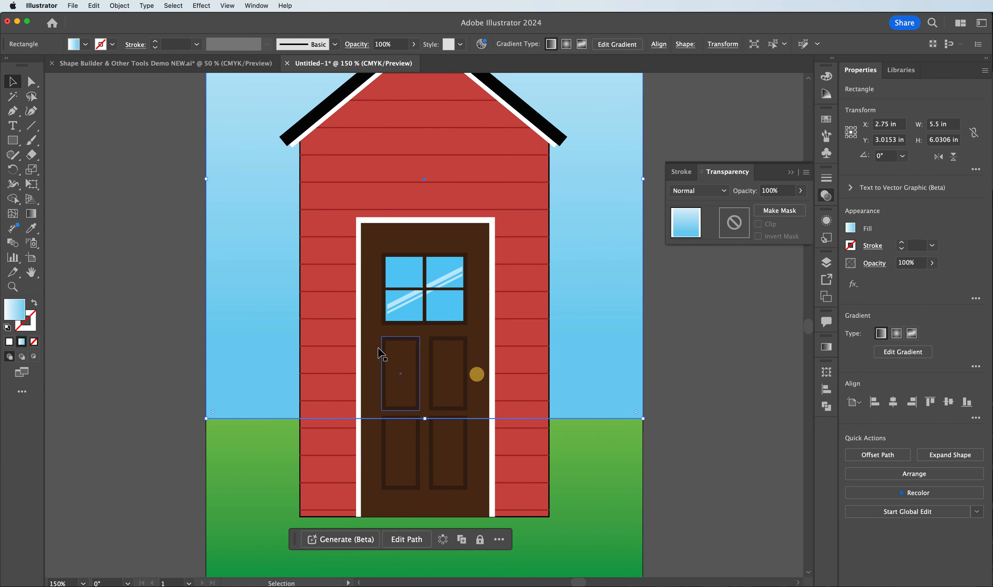
{"action": "scroll", "coordinate": [381, 290], "scroll_direction": "up", "scroll_amount": 3}
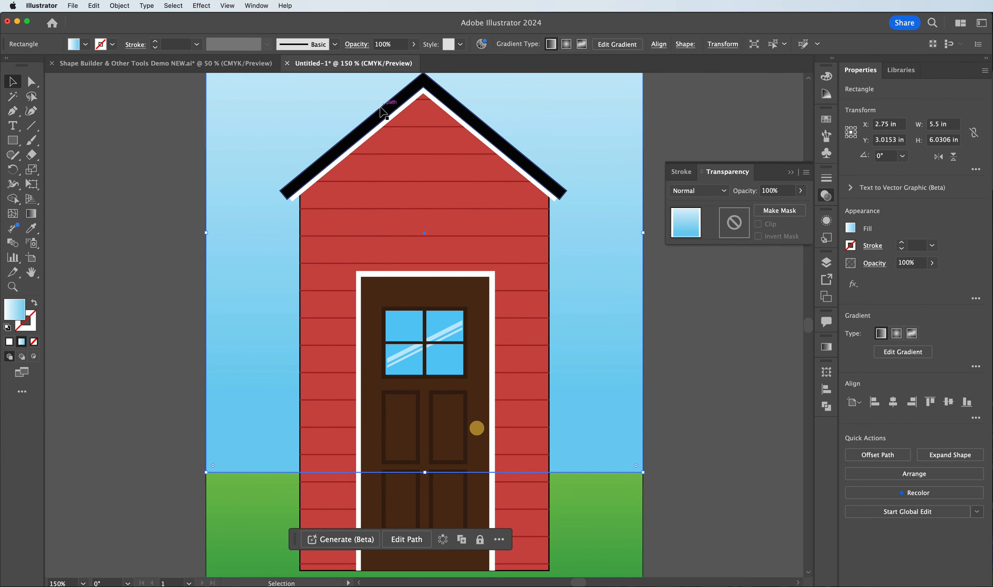
{"action": "left_click", "coordinate": [12, 140]}
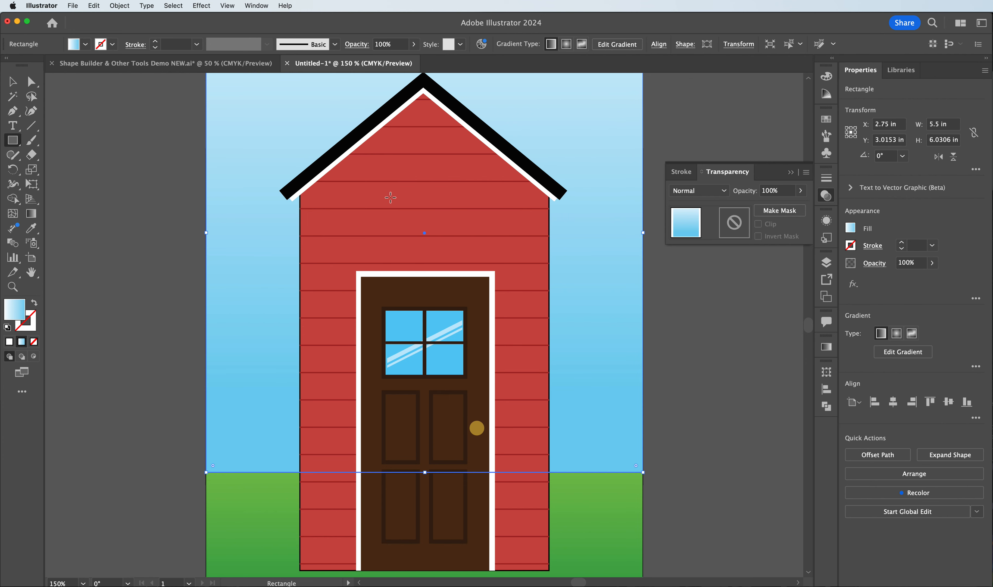
{"action": "left_click_drag", "start_coordinate": [390, 197], "coordinate": [463, 258]}
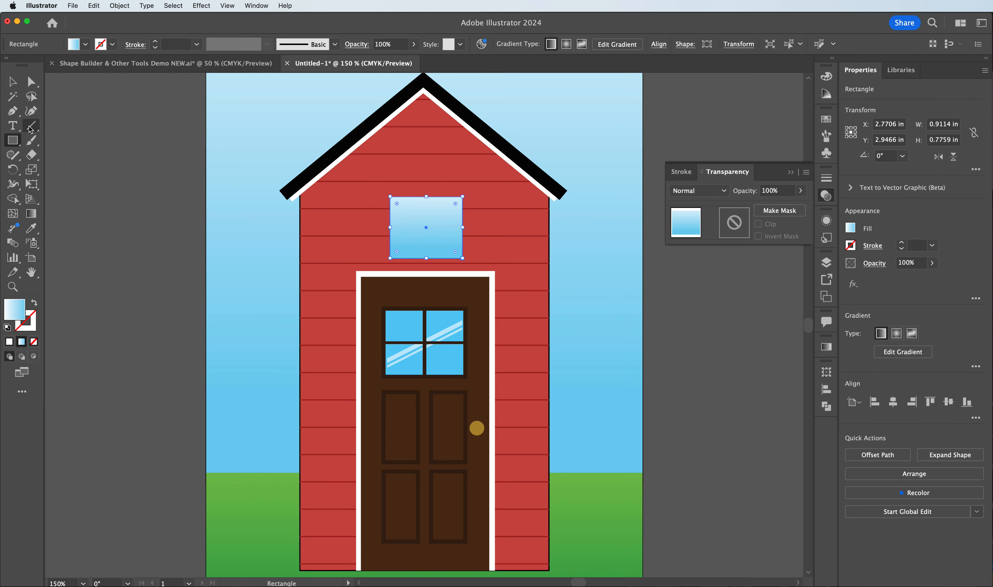
Step: Draw an ellipse about 0.91 by 1.11 in, matching the rectangle's width and overlapping its upper part
{"action": "left_click_drag", "start_coordinate": [12, 140], "coordinate": [117, 169]}
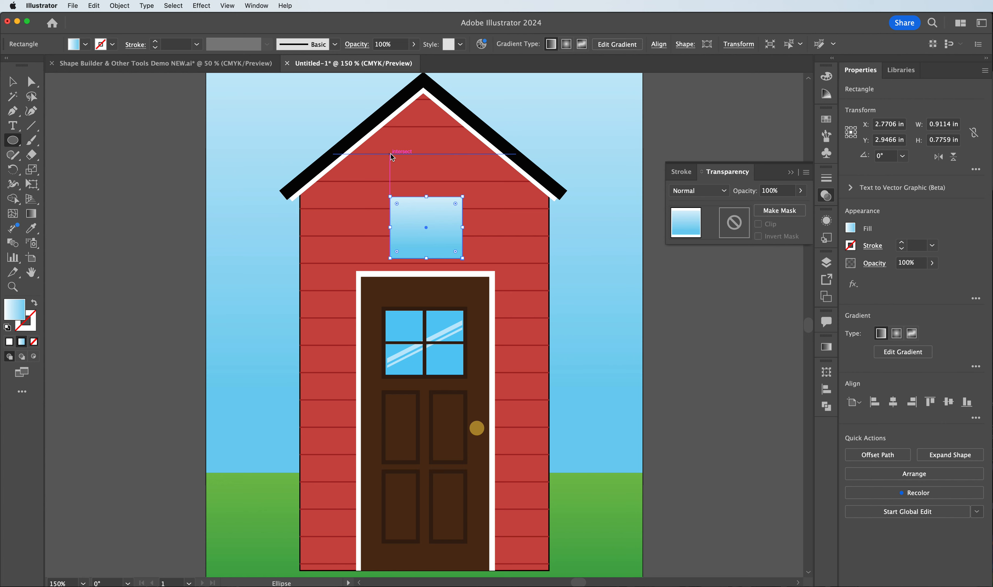
{"action": "left_click_drag", "start_coordinate": [390, 154], "coordinate": [452, 241]}
{"action": "left_click_drag", "start_coordinate": [465, 241], "coordinate": [462, 242]}
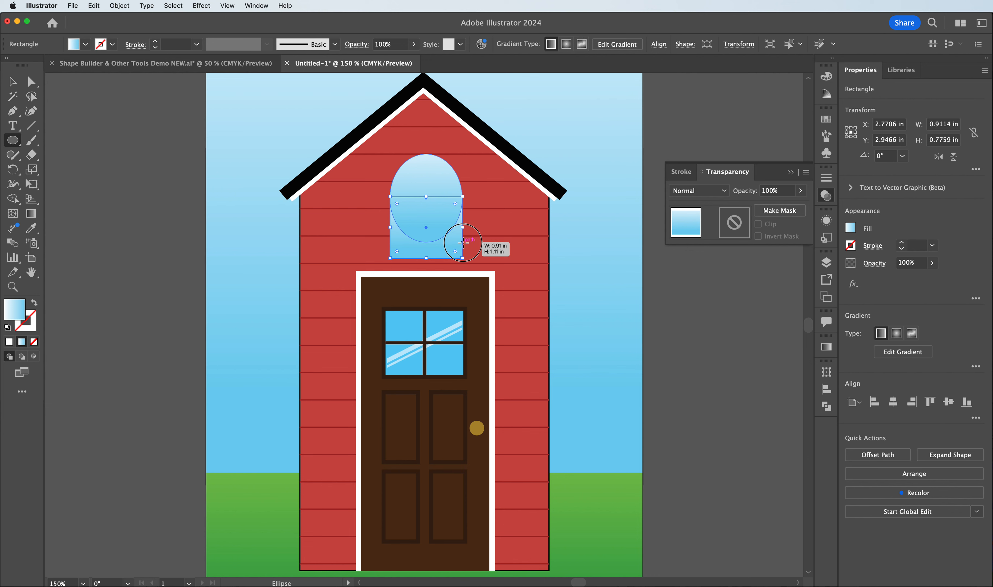
{"action": "left_click_drag", "start_coordinate": [462, 242], "coordinate": [462, 242]}
{"action": "key", "text": "v"}
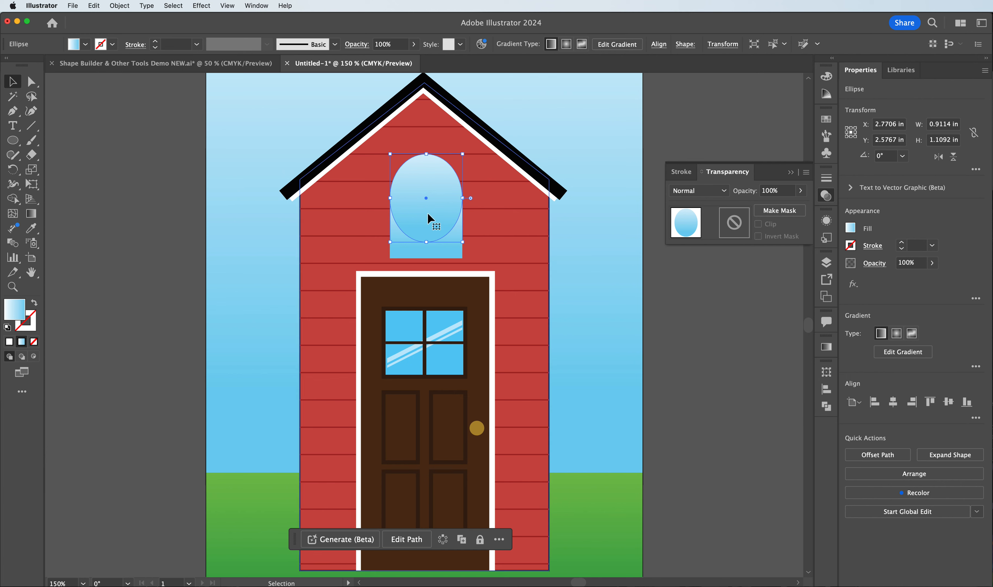
Step: Merge the ellipse and rectangle into one arched window shape with the Shape Builder tool and deselect it
{"action": "left_click", "coordinate": [446, 255], "text": "shift"}
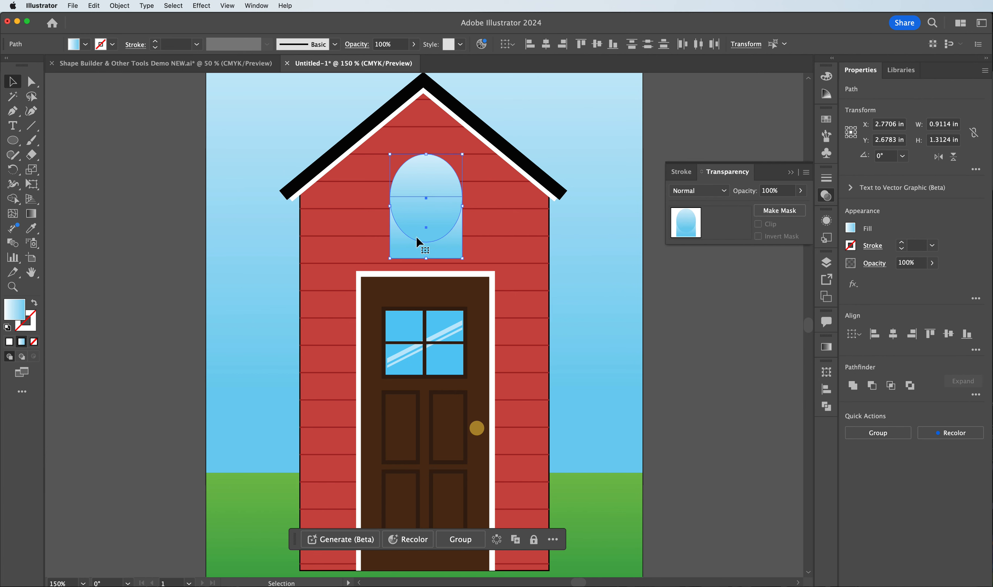
{"action": "left_click", "coordinate": [13, 198]}
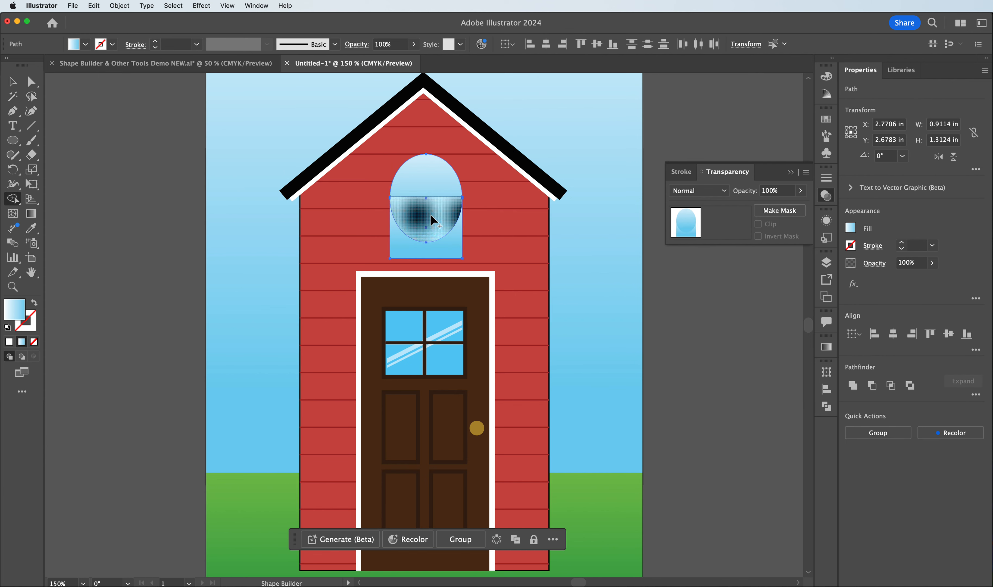
{"action": "left_click_drag", "start_coordinate": [430, 243], "coordinate": [427, 173]}
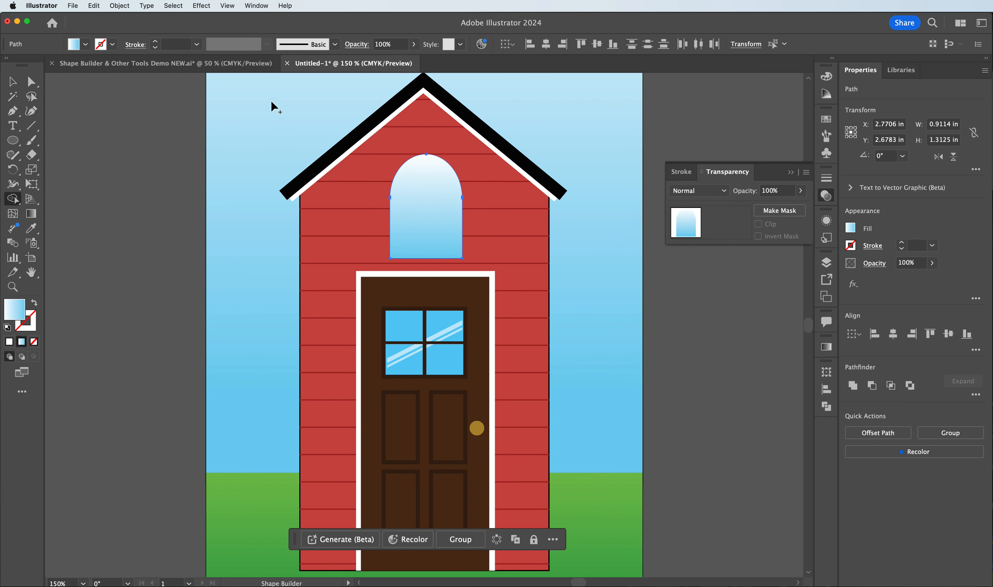
{"action": "left_click", "coordinate": [13, 81]}
{"action": "left_click", "coordinate": [106, 117]}
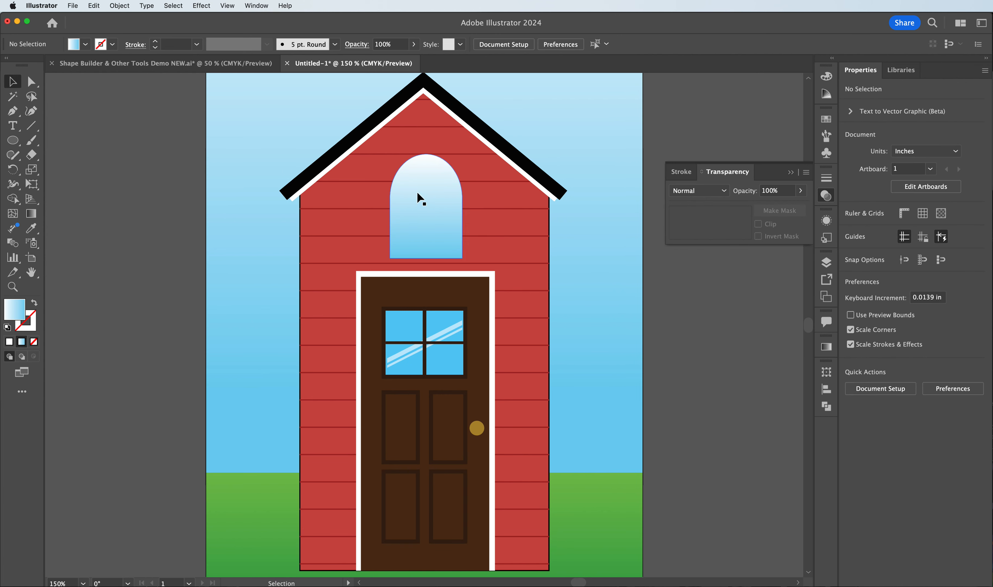
Step: Move the arched shape up about 0.14 in and fill it with the door window's light blue using the Eyedropper
{"action": "left_click_drag", "start_coordinate": [427, 221], "coordinate": [427, 209]}
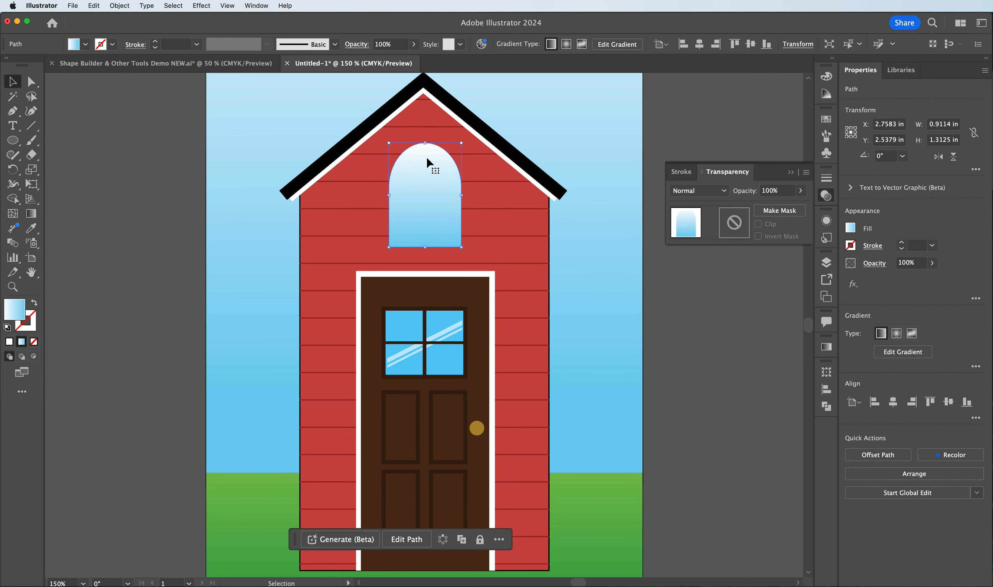
{"action": "left_click", "coordinate": [26, 229]}
{"action": "left_click", "coordinate": [419, 325]}
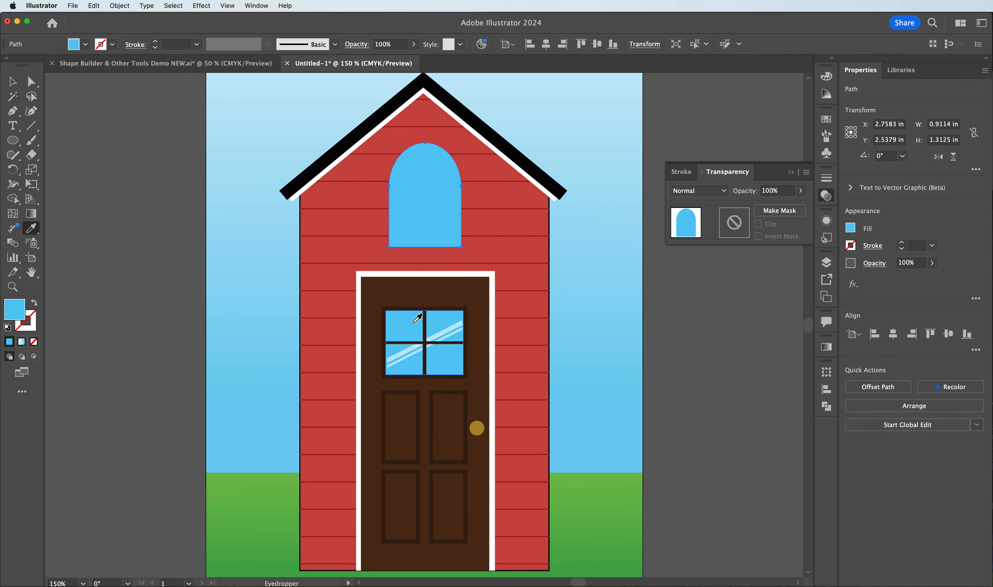
{"action": "left_click", "coordinate": [12, 81]}
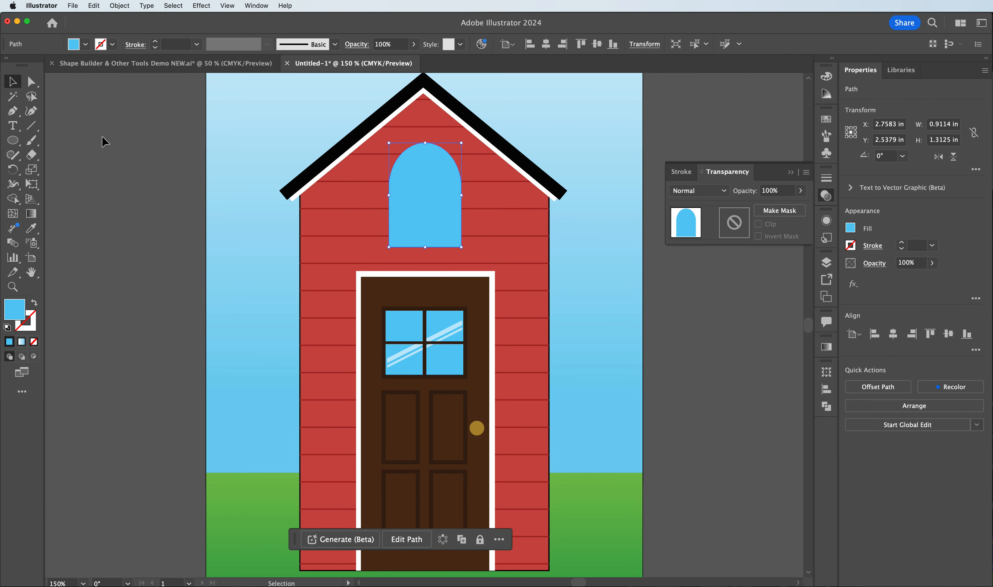
{"action": "left_click", "coordinate": [121, 141]}
Step: Centre the light blue arched shape on the wall and create an inner copy with a -0.05 in path offset
{"action": "left_click", "coordinate": [422, 192]}
{"action": "left_click_drag", "start_coordinate": [427, 220], "coordinate": [427, 220]}
{"action": "left_click", "coordinate": [113, 5]}
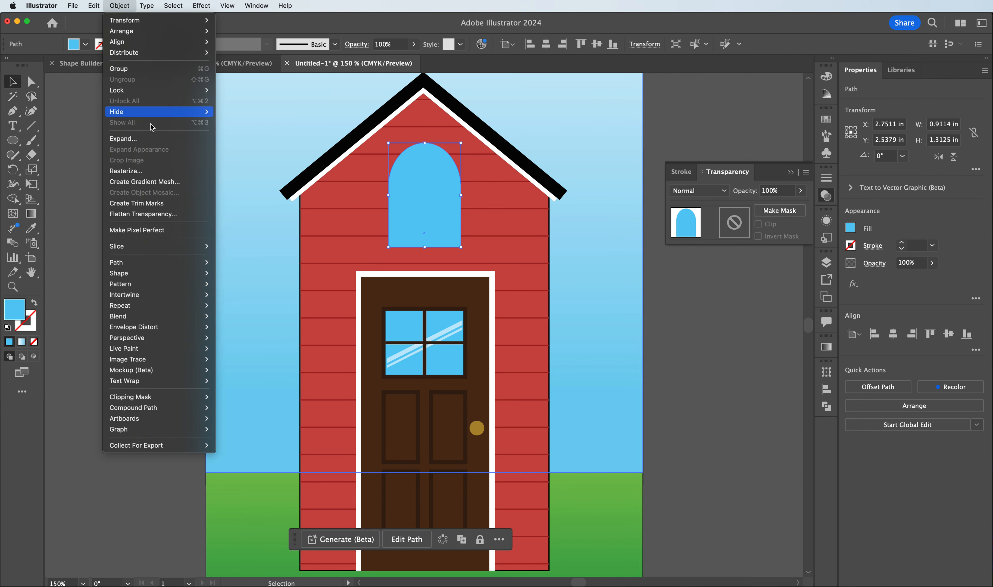
{"action": "mouse_move", "coordinate": [183, 263]}
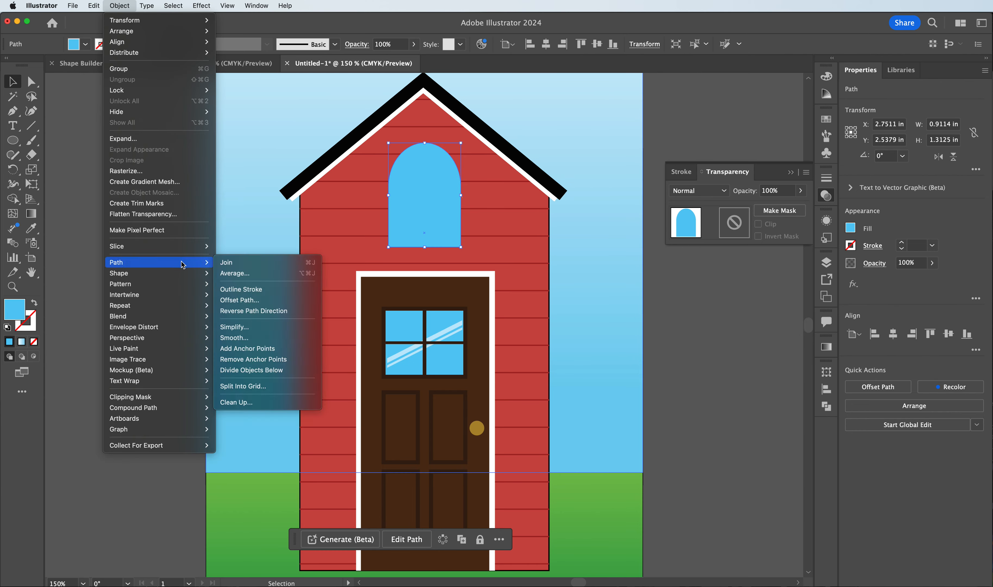
{"action": "left_click", "coordinate": [242, 300]}
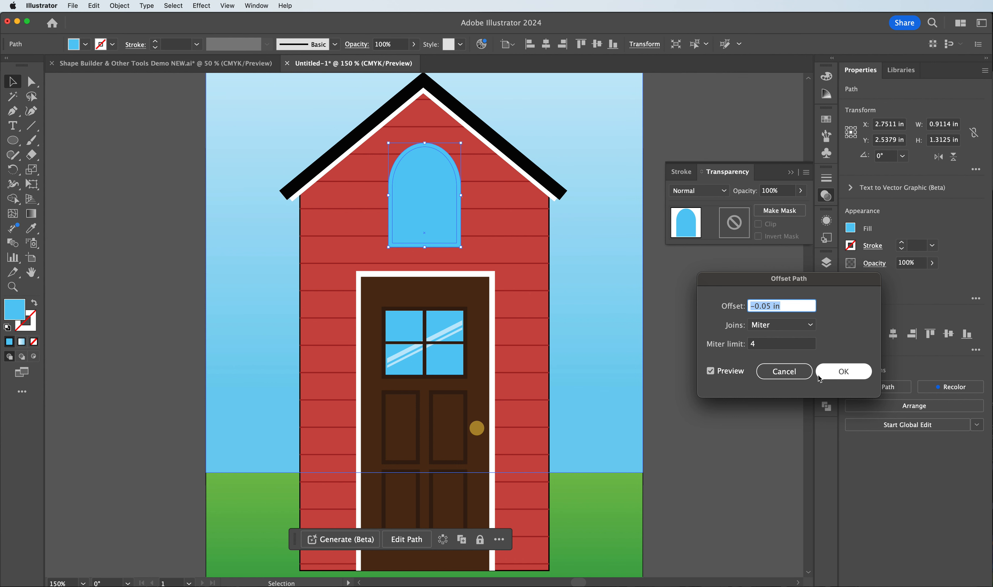
{"action": "left_click", "coordinate": [826, 375]}
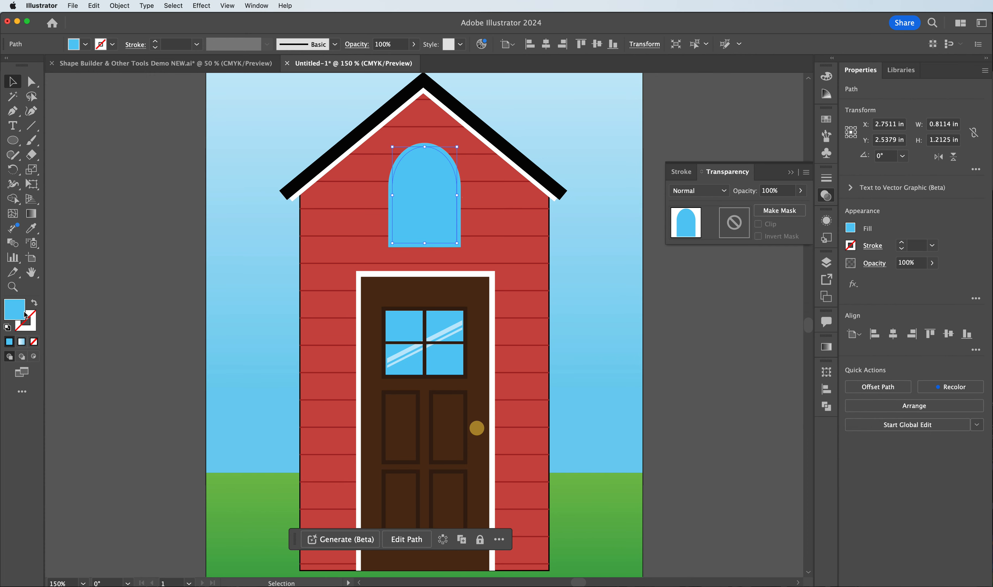
{"action": "double_click", "coordinate": [23, 313]}
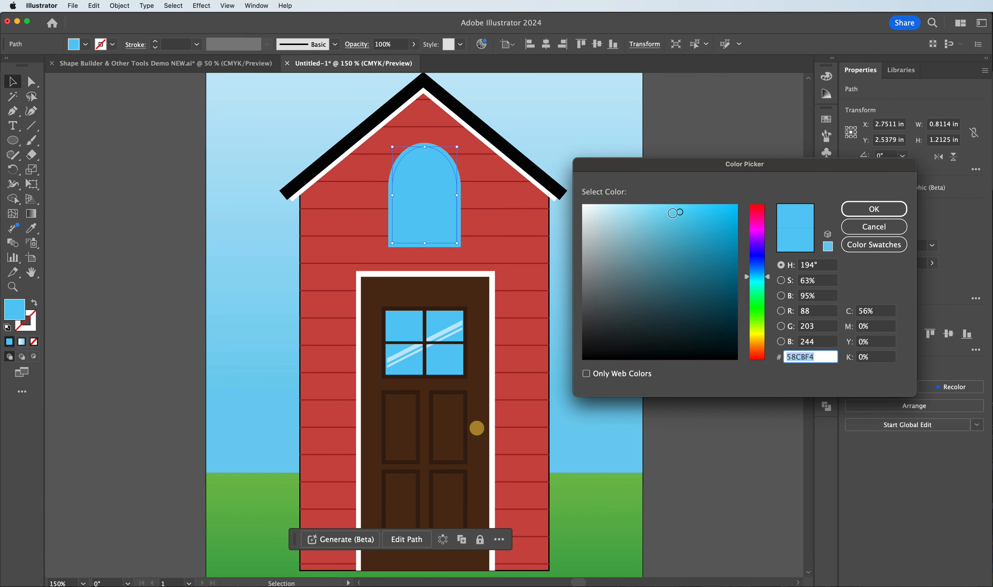
{"action": "left_click", "coordinate": [873, 227]}
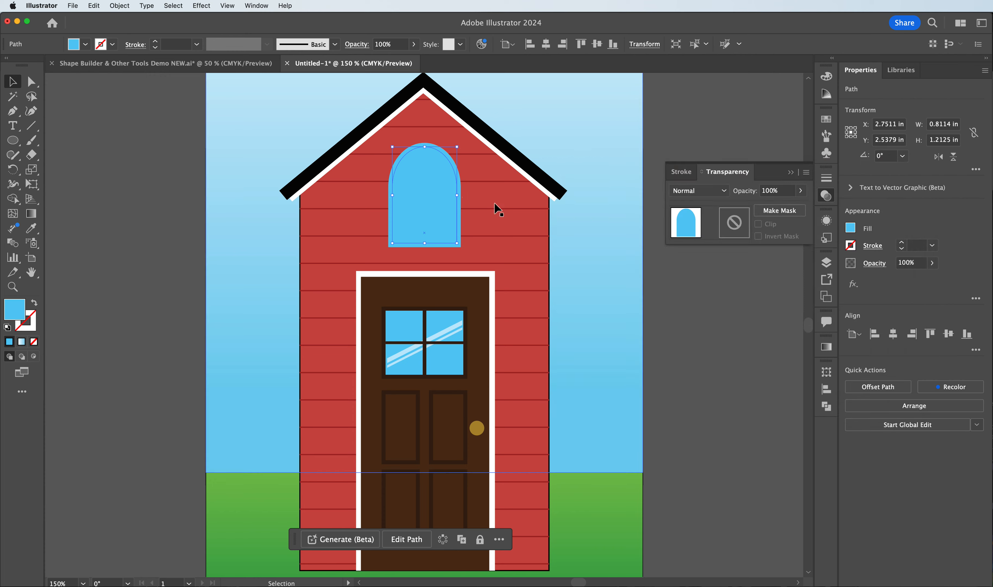
{"action": "left_click", "coordinate": [141, 125]}
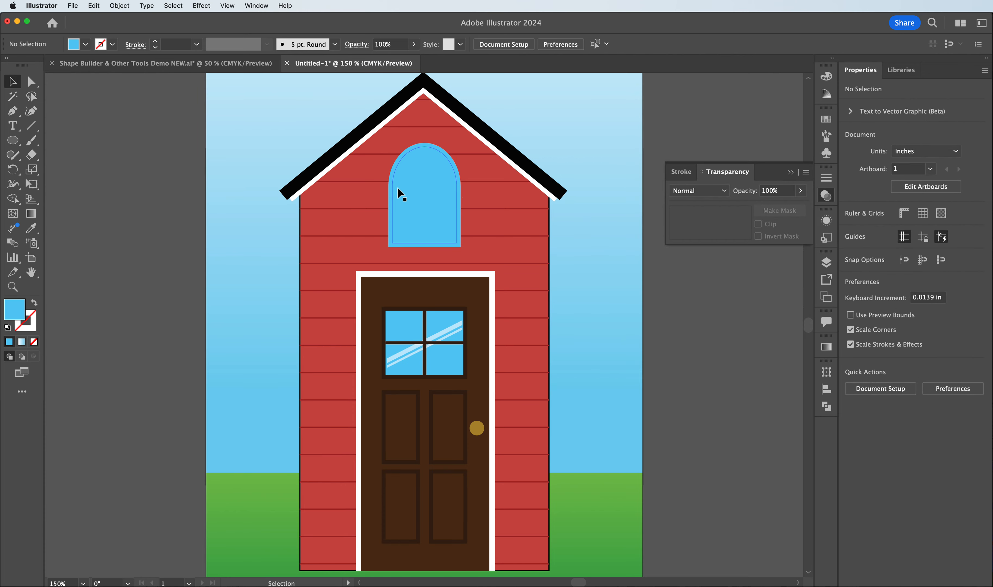
Step: Fill the outer arched shape with white as the window's frame and deselect it
{"action": "left_click", "coordinate": [389, 186]}
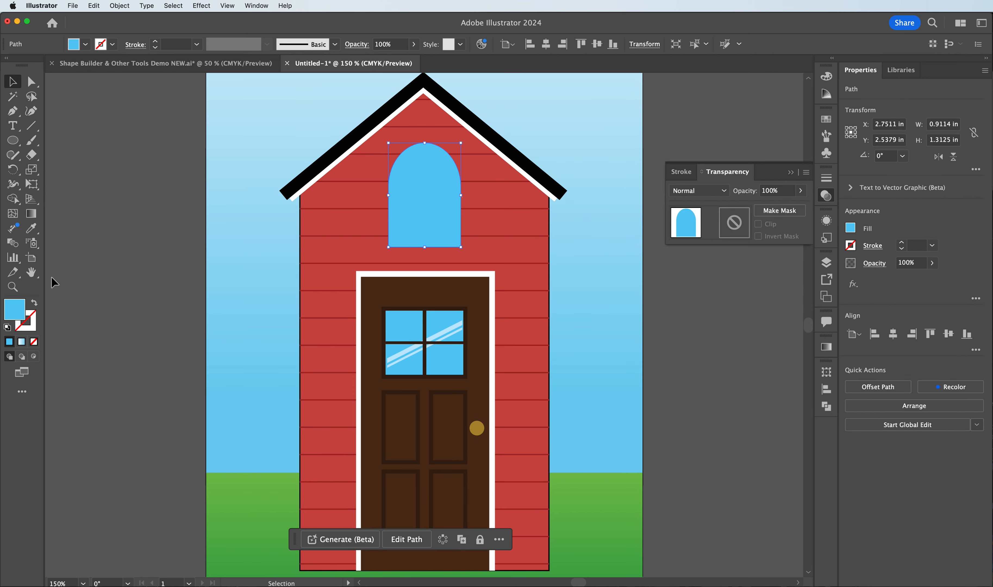
{"action": "double_click", "coordinate": [17, 318]}
{"action": "left_click_drag", "start_coordinate": [670, 298], "coordinate": [550, 179]}
{"action": "left_click", "coordinate": [900, 204]}
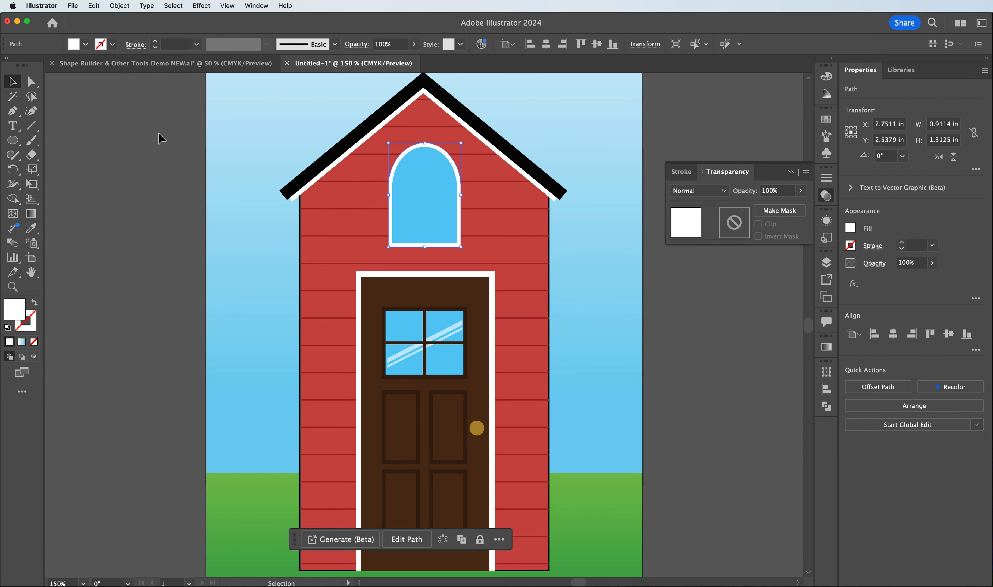
{"action": "left_click", "coordinate": [159, 137]}
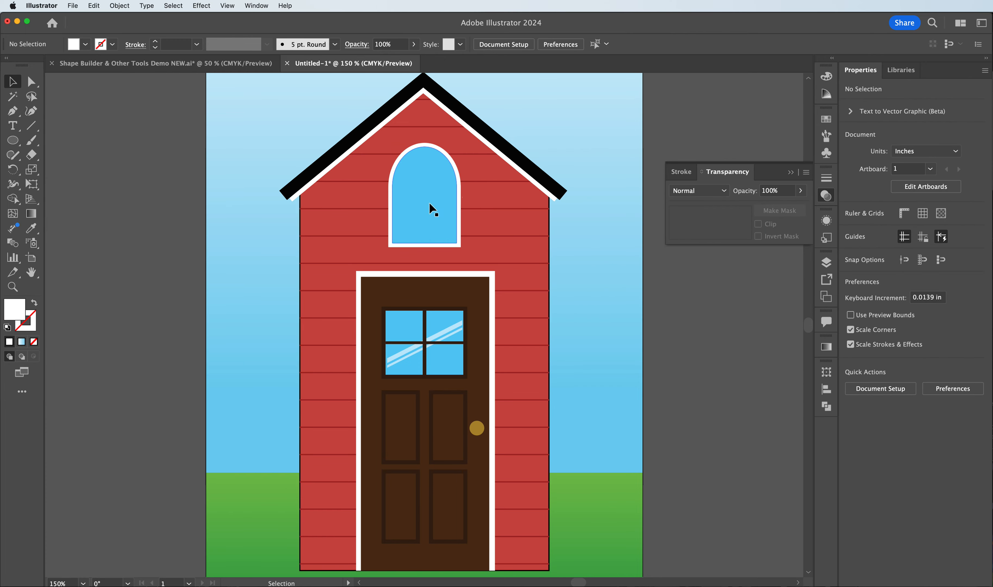
Step: Draw a white horizontal rectangle about 0.89 by 0.05 in across the arched window as a bar
{"action": "left_click", "coordinate": [12, 112]}
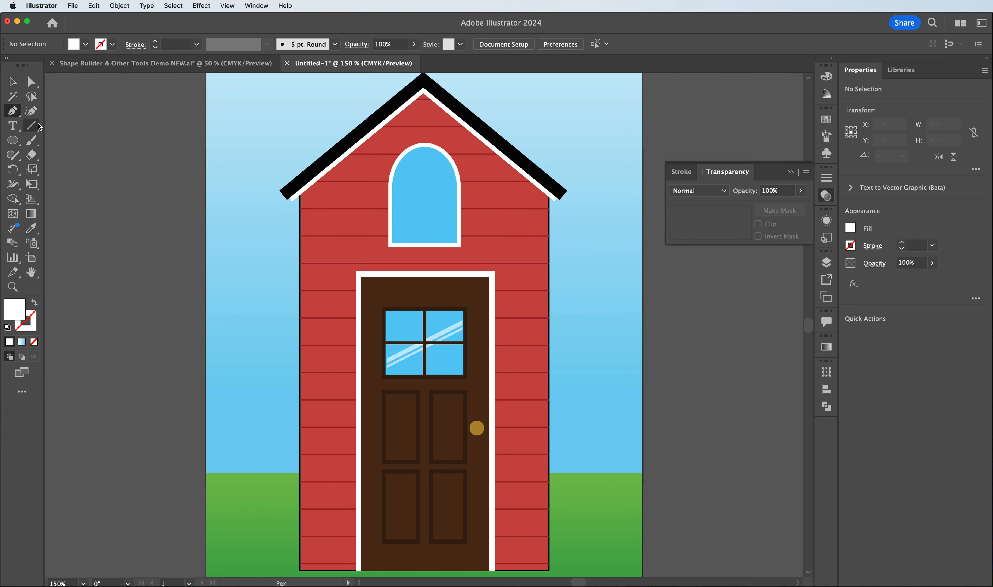
{"action": "left_click", "coordinate": [16, 141]}
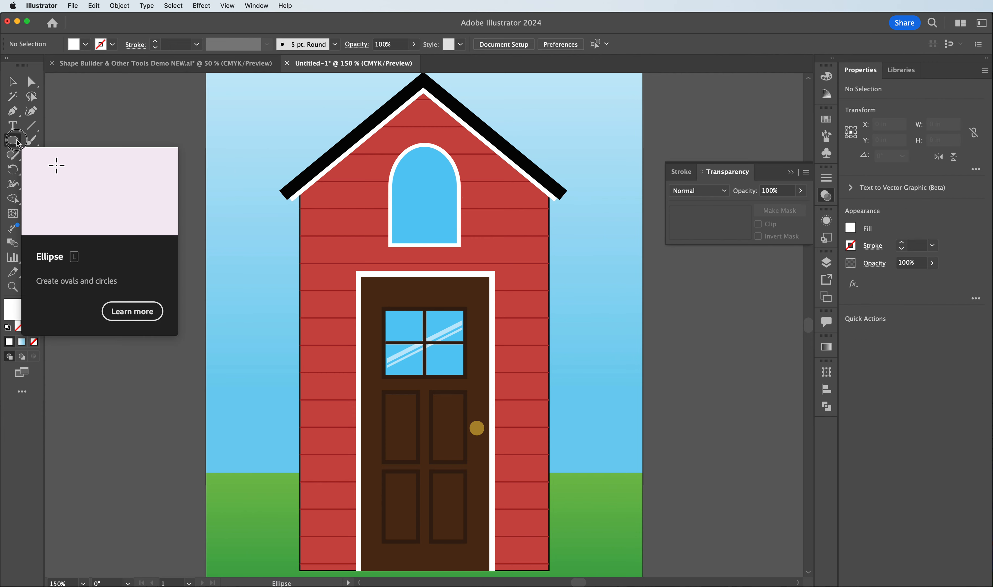
{"action": "left_click_drag", "start_coordinate": [14, 143], "coordinate": [71, 146]}
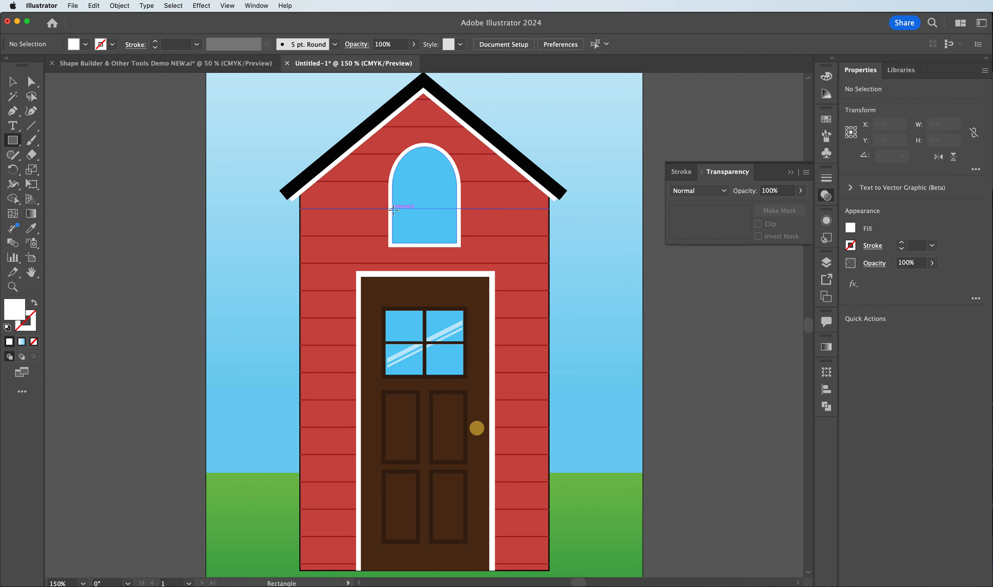
{"action": "left_click_drag", "start_coordinate": [391, 208], "coordinate": [410, 188]}
Step: Duplicate the horizontal bar about 0.42 in higher and adjust both bars to divide the window into even rows
{"action": "left_click", "coordinate": [13, 84]}
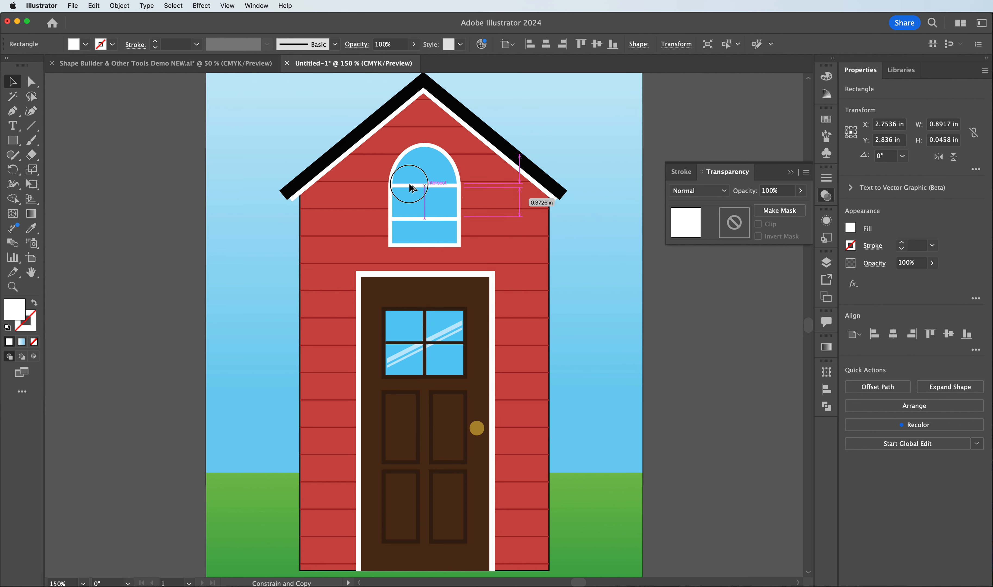
{"action": "left_click_drag", "start_coordinate": [410, 187], "coordinate": [409, 187]}
{"action": "left_click", "coordinate": [184, 137]}
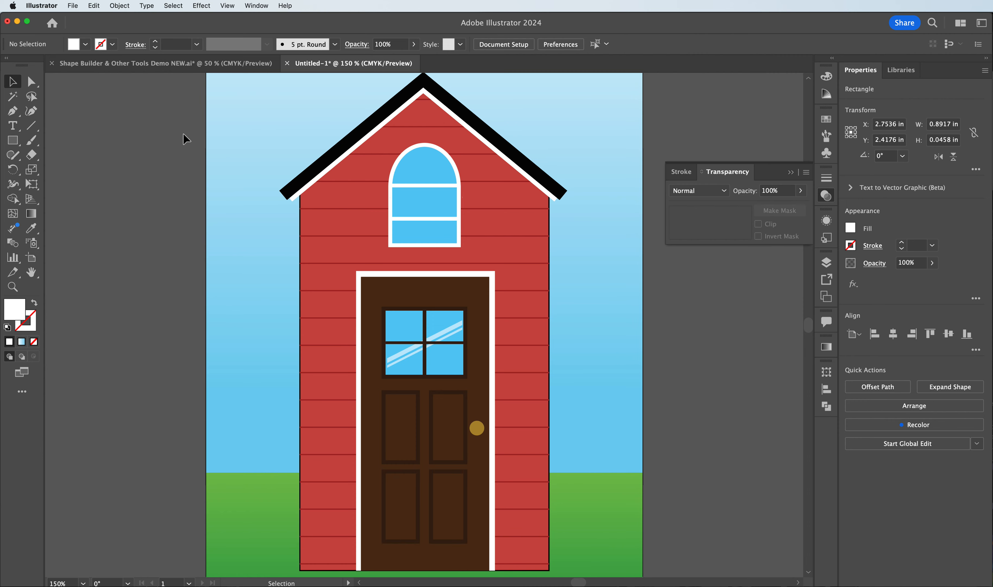
{"action": "left_click_drag", "start_coordinate": [419, 217], "coordinate": [410, 212]}
{"action": "left_click", "coordinate": [415, 186]}
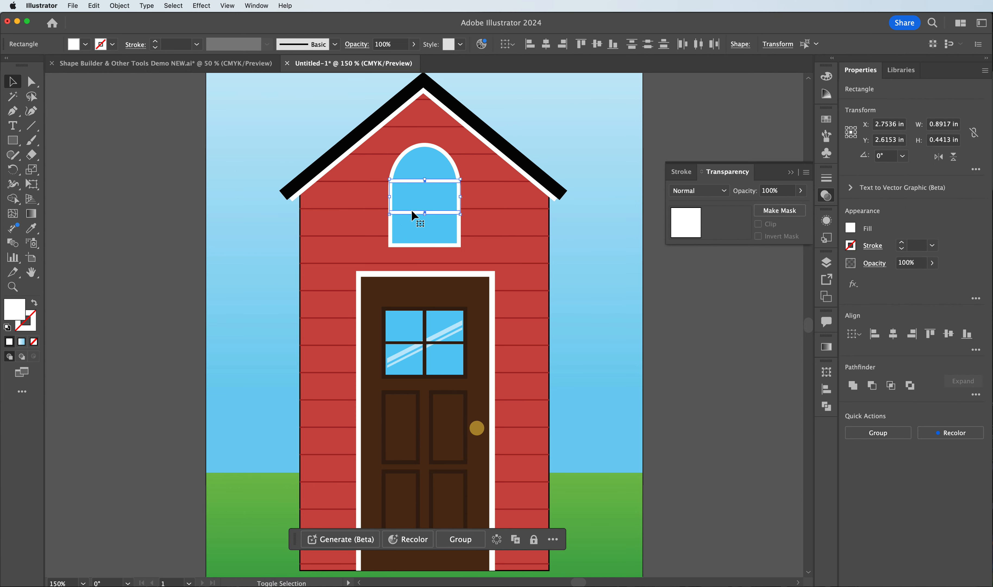
Step: Draw a white vertical rectangle about 0.04 by 1.29 in down the middle of the arched window
{"action": "left_click", "coordinate": [13, 140]}
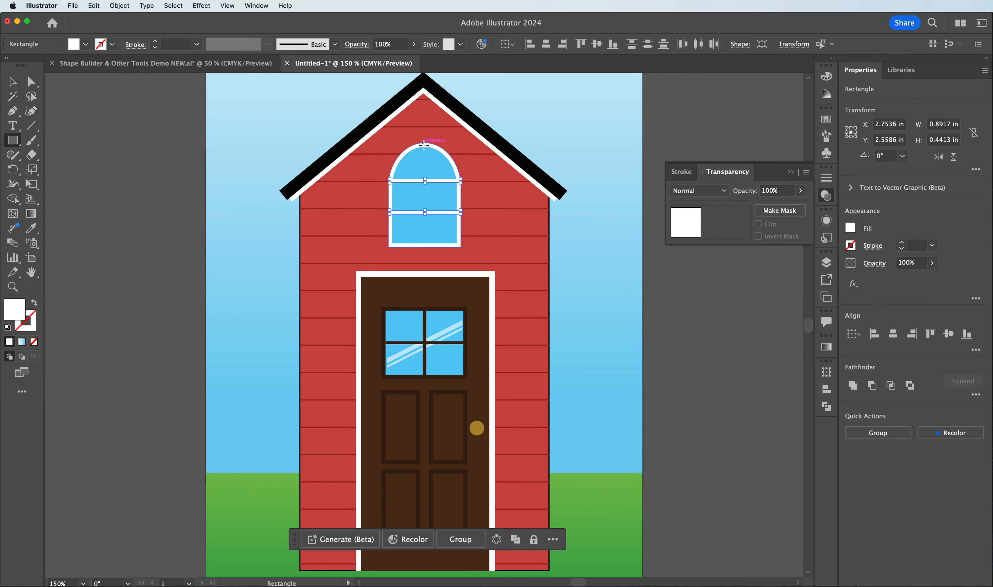
{"action": "left_click_drag", "start_coordinate": [422, 144], "coordinate": [426, 245]}
{"action": "left_click", "coordinate": [13, 81]}
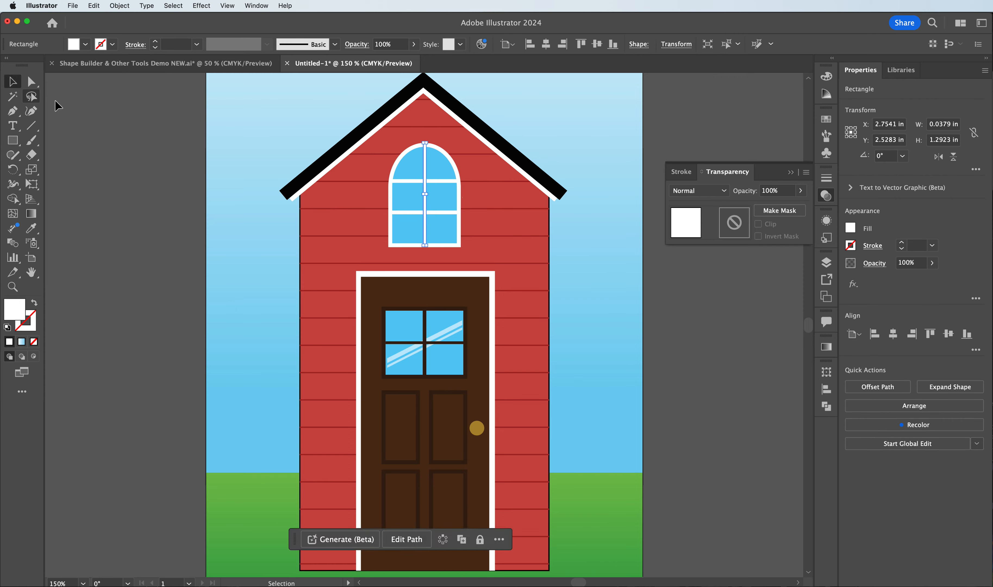
{"action": "left_click", "coordinate": [57, 105]}
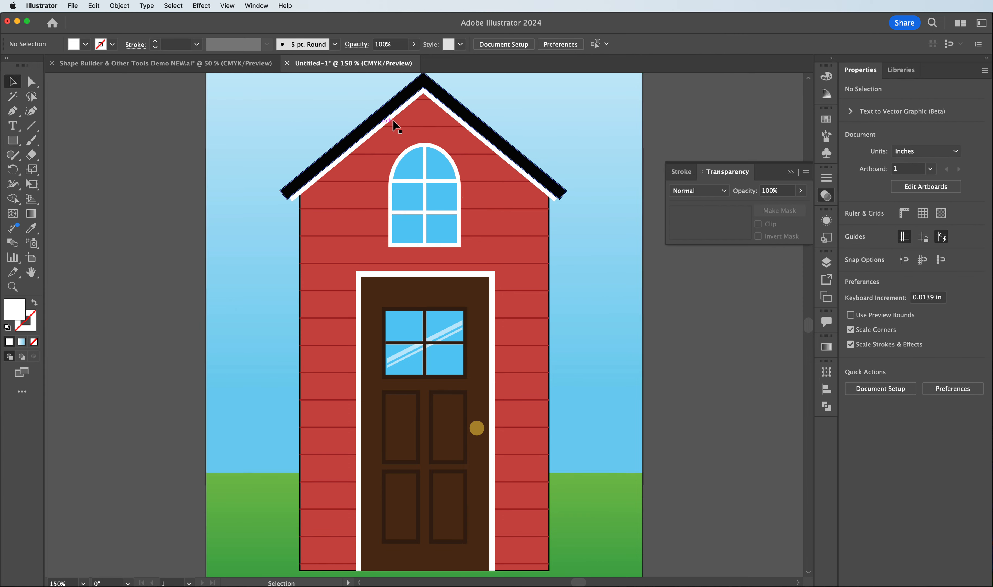
Step: Align the vertical bar and both horizontal bars of the arched window to their common horizontal centre
{"action": "left_click", "coordinate": [426, 197]}
{"action": "left_click", "coordinate": [436, 181], "text": "shift"}
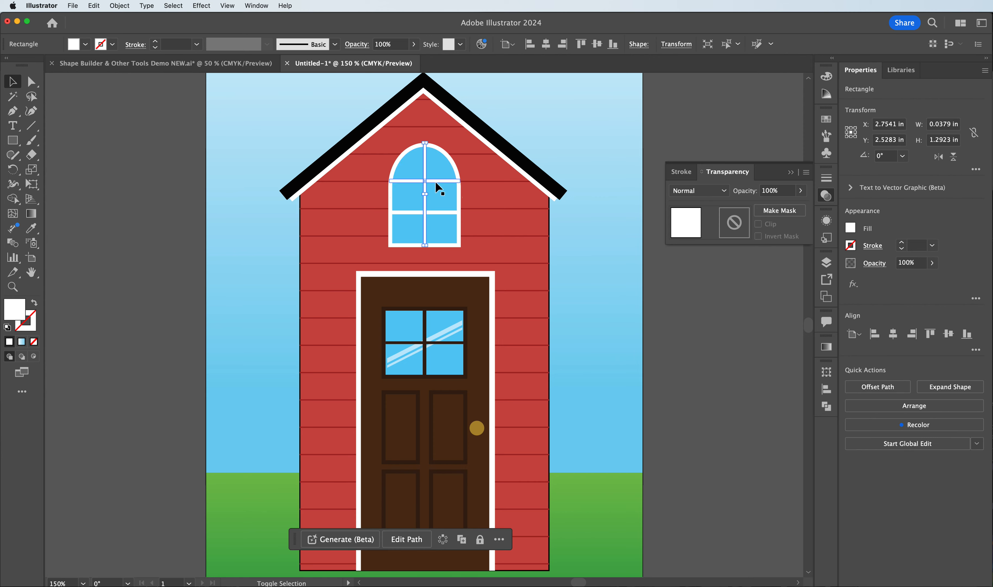
{"action": "left_click", "coordinate": [437, 213], "text": "shift"}
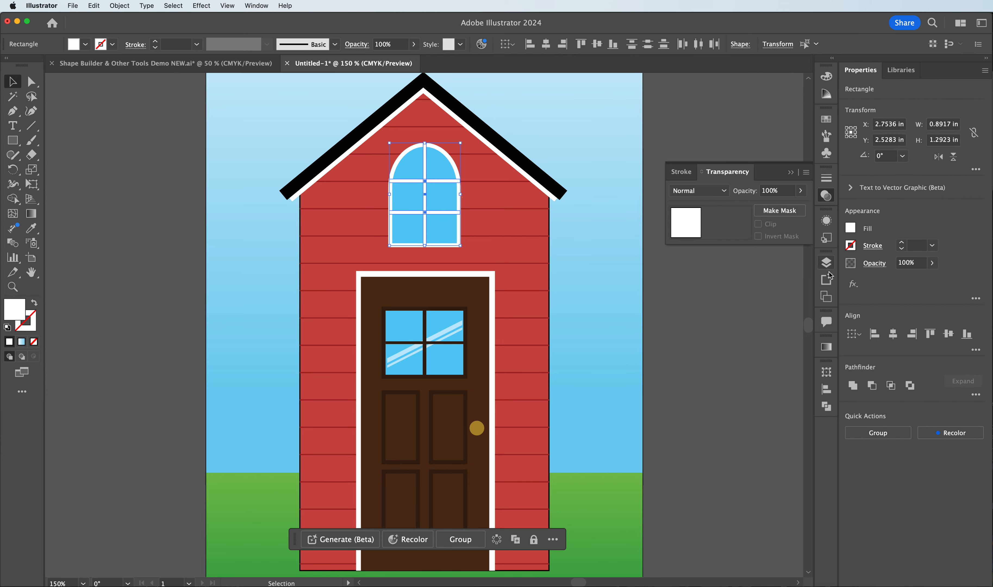
{"action": "left_click", "coordinate": [826, 390]}
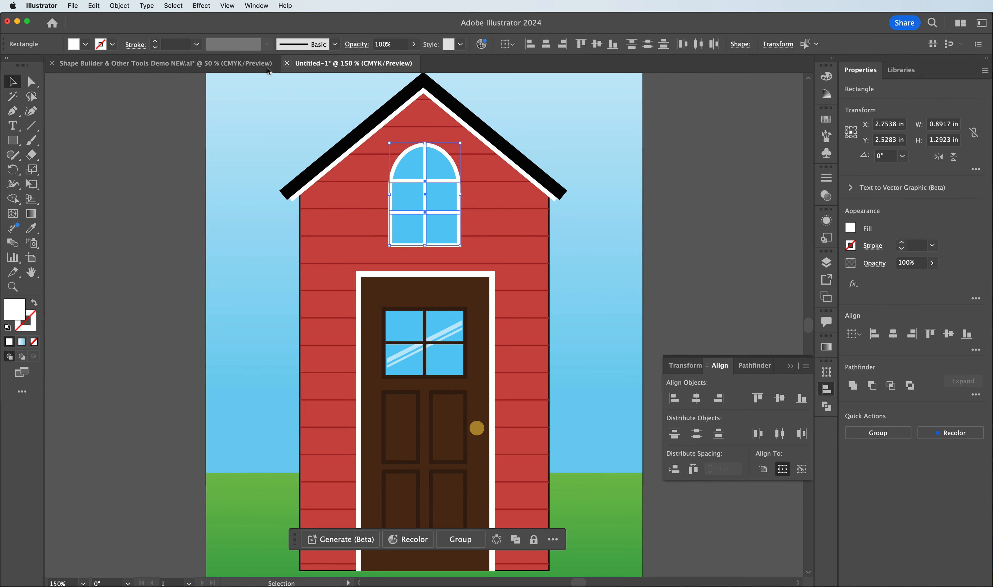
{"action": "left_click", "coordinate": [103, 129]}
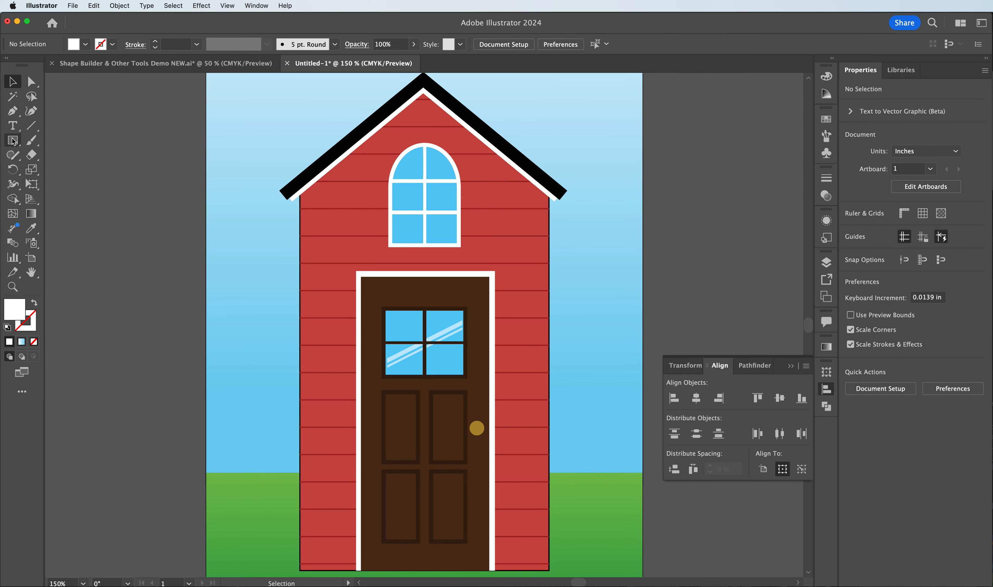
Step: Copy the two diagonal reflection stripes from the door window straight up onto the arched window
{"action": "left_click", "coordinate": [13, 96]}
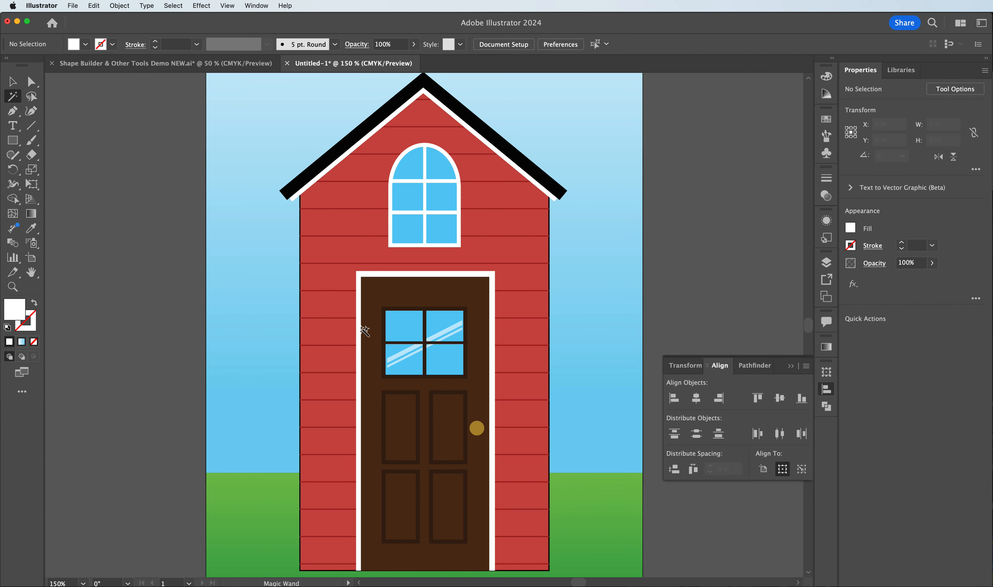
{"action": "key", "text": "v"}
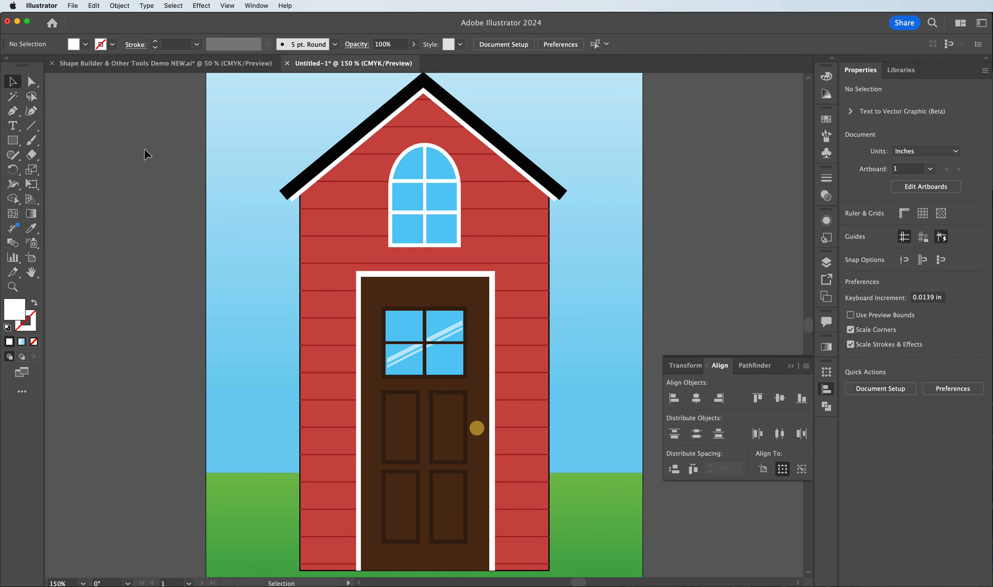
{"action": "left_click", "coordinate": [408, 347]}
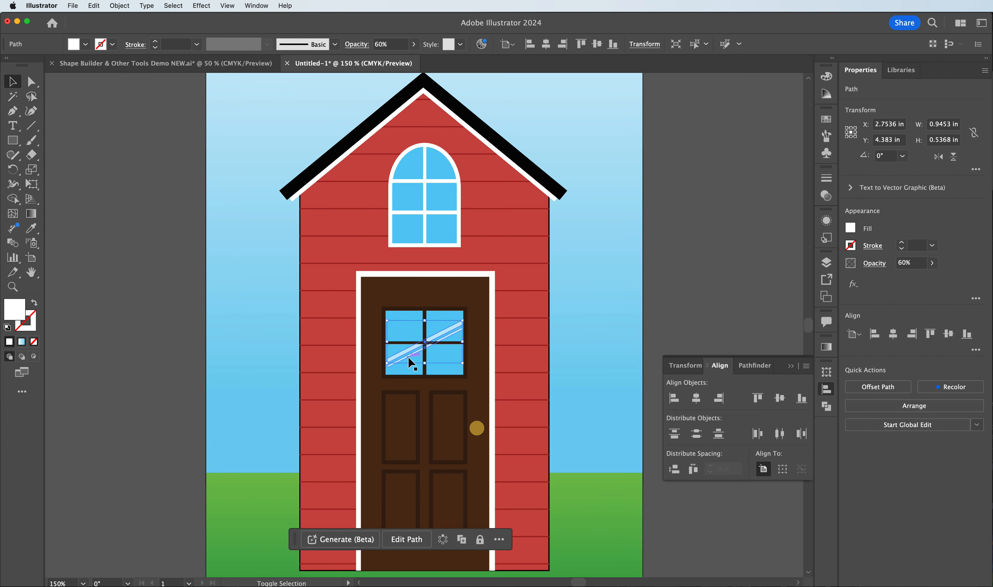
{"action": "left_click", "coordinate": [408, 356], "text": "shift"}
{"action": "key", "text": "a"}
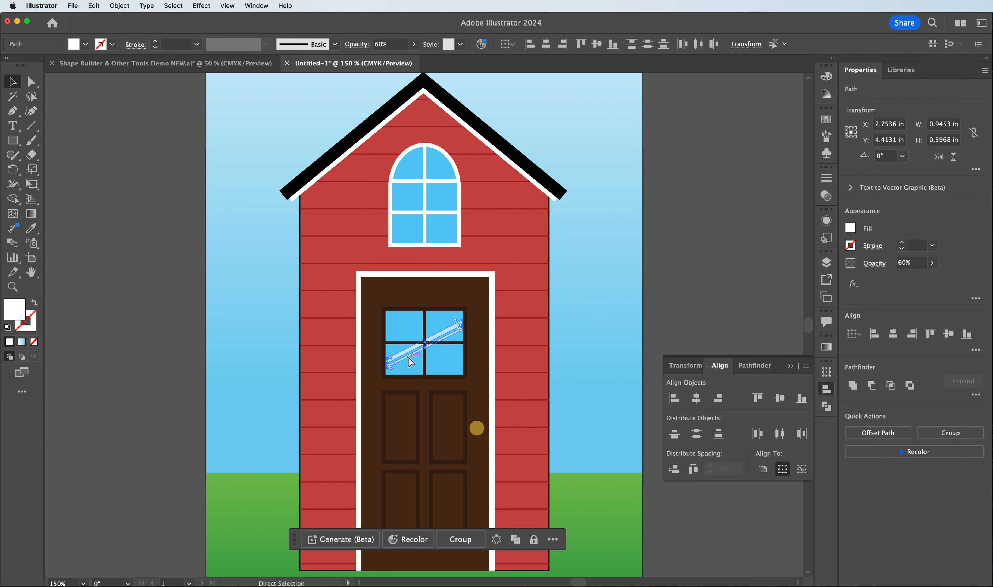
{"action": "left_click_drag", "start_coordinate": [408, 356], "coordinate": [419, 226]}
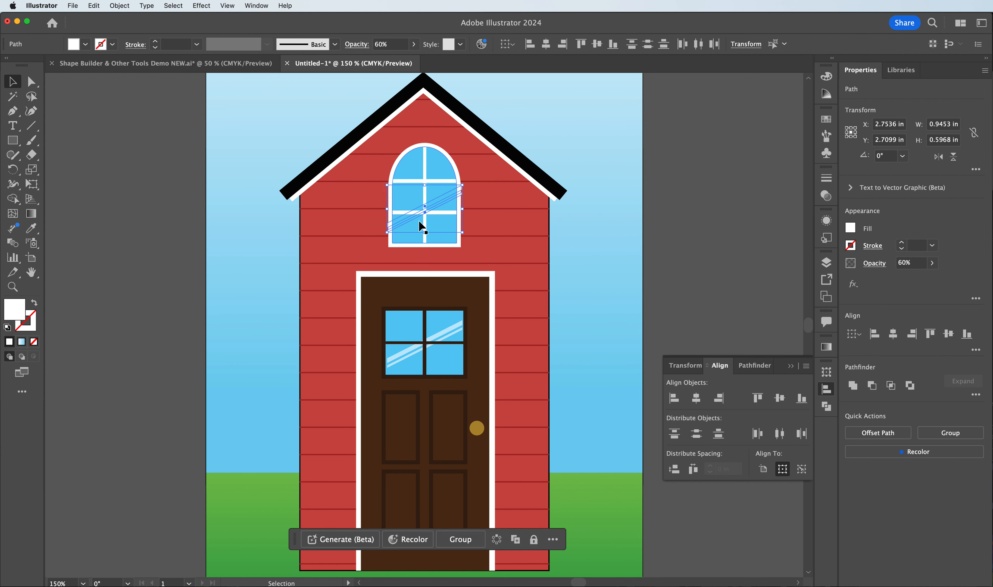
Step: Adjust the ends of the copied stripes to about 0.76 in overall width so they fit inside the arched window's glass
{"action": "key", "text": "a"}
{"action": "left_click_drag", "start_coordinate": [387, 233], "coordinate": [394, 233]}
{"action": "mouse_move", "coordinate": [462, 182]}
{"action": "left_mouse_down"}
{"action": "mouse_move", "coordinate": [452, 173]}
{"action": "mouse_move", "coordinate": [453, 187]}
{"action": "left_mouse_up"}
{"action": "key", "text": "a"}
{"action": "key", "text": "super+equal"}
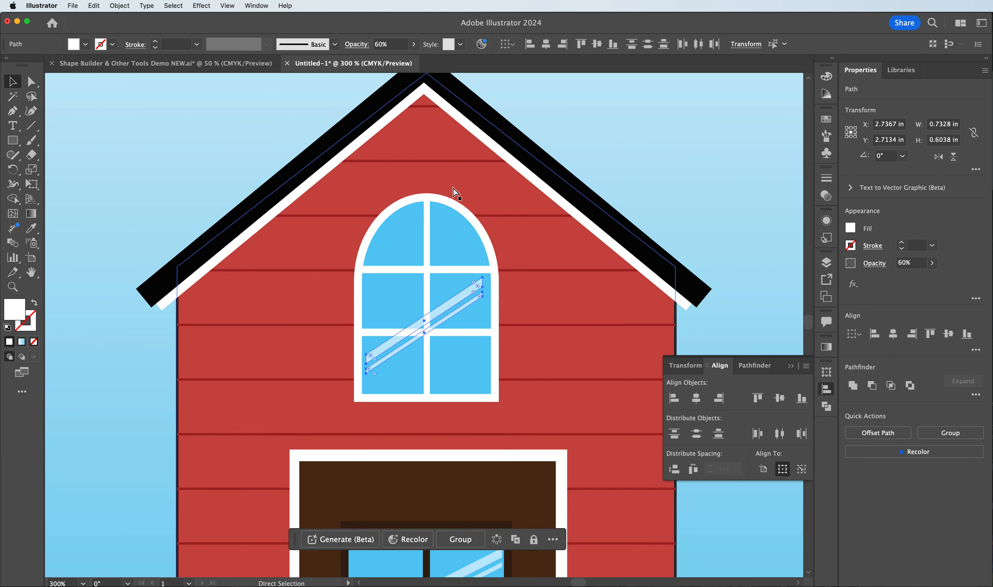
{"action": "key", "text": "v"}
{"action": "left_click_drag", "start_coordinate": [482, 325], "coordinate": [487, 325]}
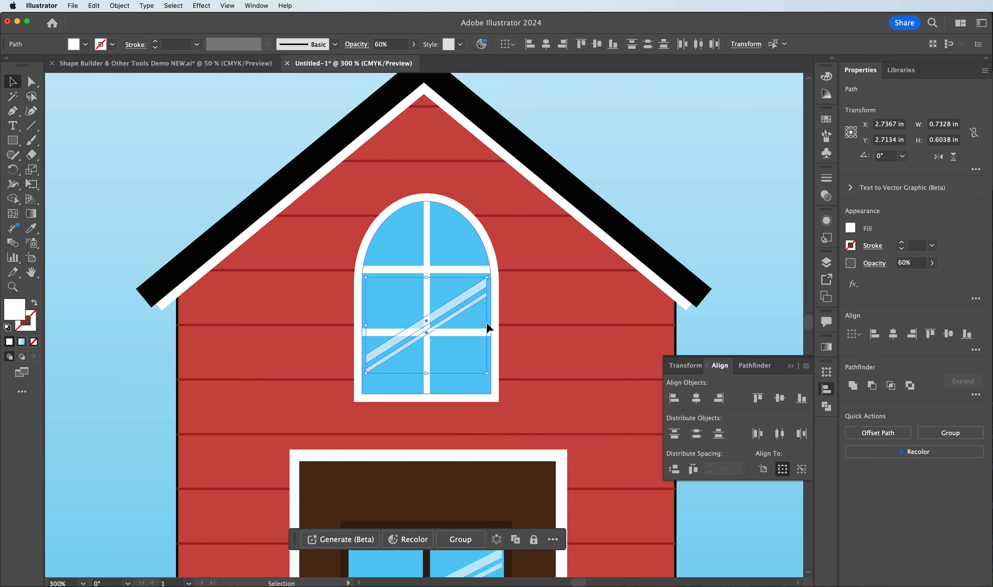
{"action": "left_click", "coordinate": [191, 150]}
Step: Duplicate the wider stripe about 0.42 in higher and shorten its upper end to fit inside the arched glass
{"action": "left_click", "coordinate": [438, 311]}
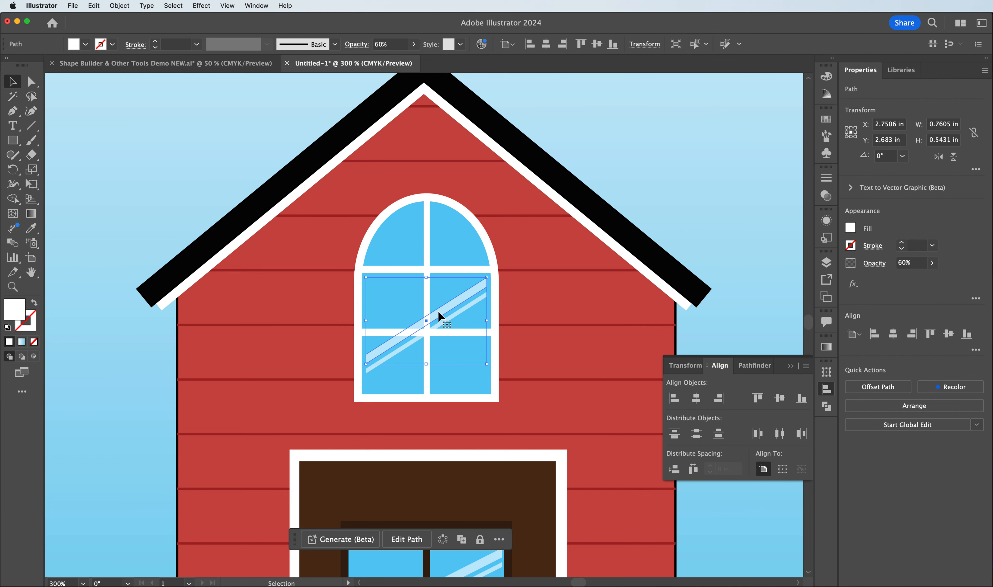
{"action": "left_click_drag", "start_coordinate": [438, 312], "coordinate": [435, 250]}
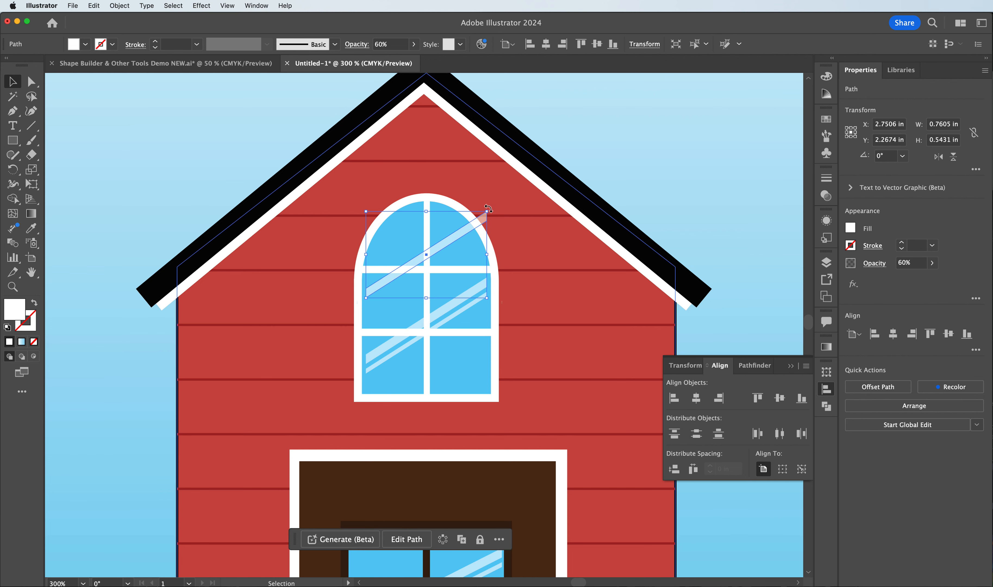
{"action": "left_click", "coordinate": [13, 111]}
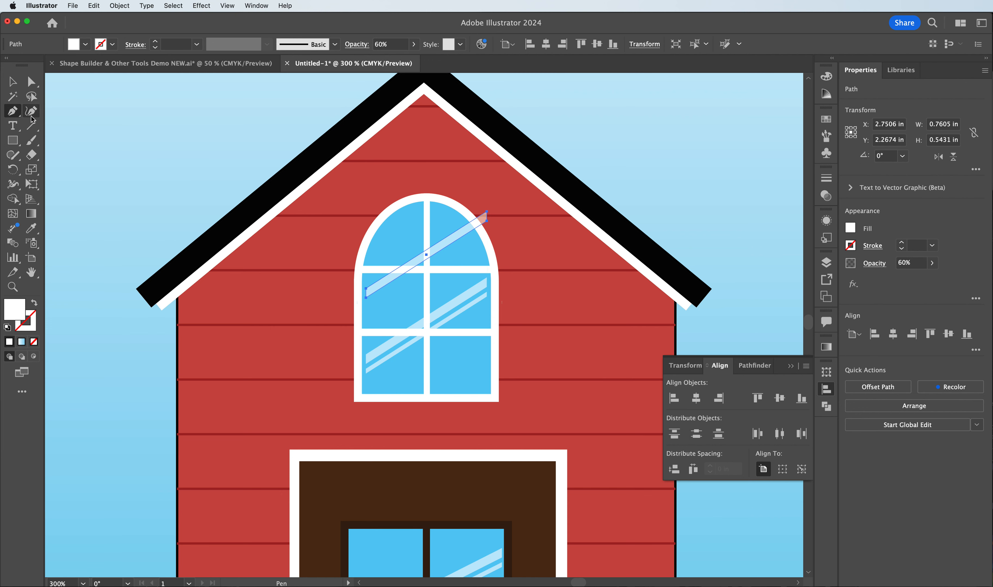
{"action": "left_click", "coordinate": [31, 82]}
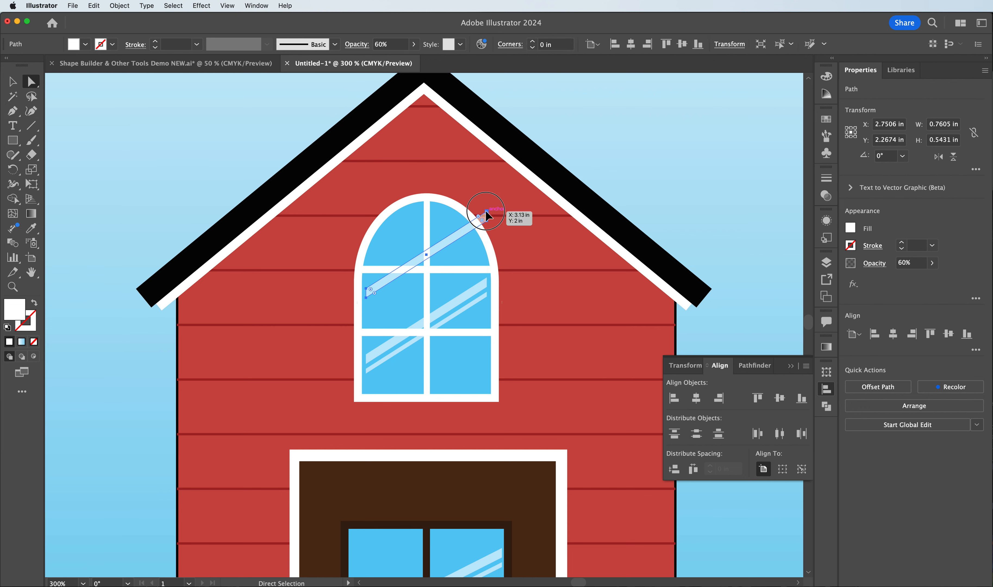
{"action": "left_click", "coordinate": [485, 211]}
{"action": "left_click_drag", "start_coordinate": [486, 221], "coordinate": [471, 230]}
{"action": "left_click", "coordinate": [466, 234]}
{"action": "left_click", "coordinate": [13, 81]}
{"action": "left_click", "coordinate": [82, 107]}
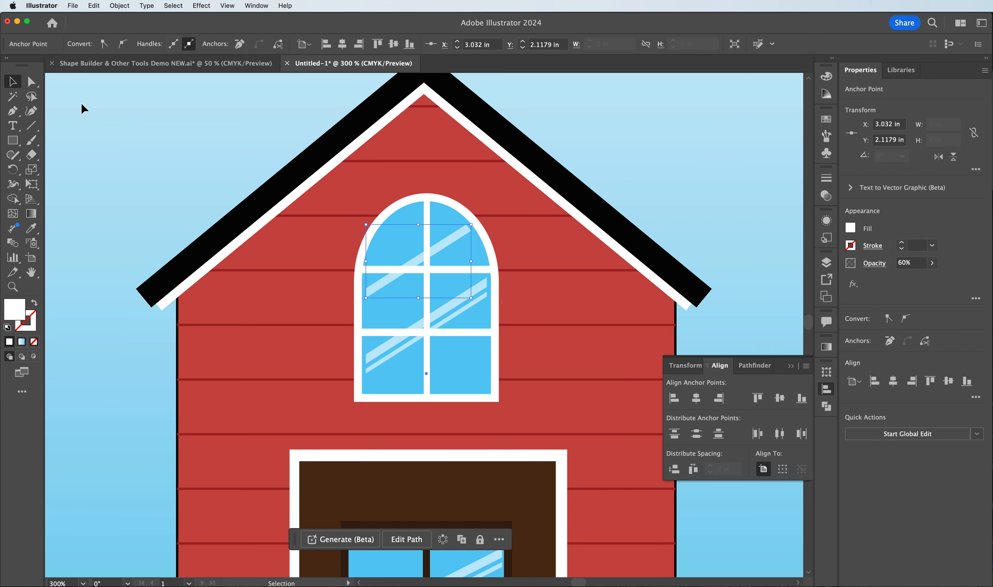
Step: Draw a closed four-point walkway with the Pen tool from the door's bottom corners, widening to about 3 in just below the artboard's lower edge
{"action": "key", "text": "super+1"}
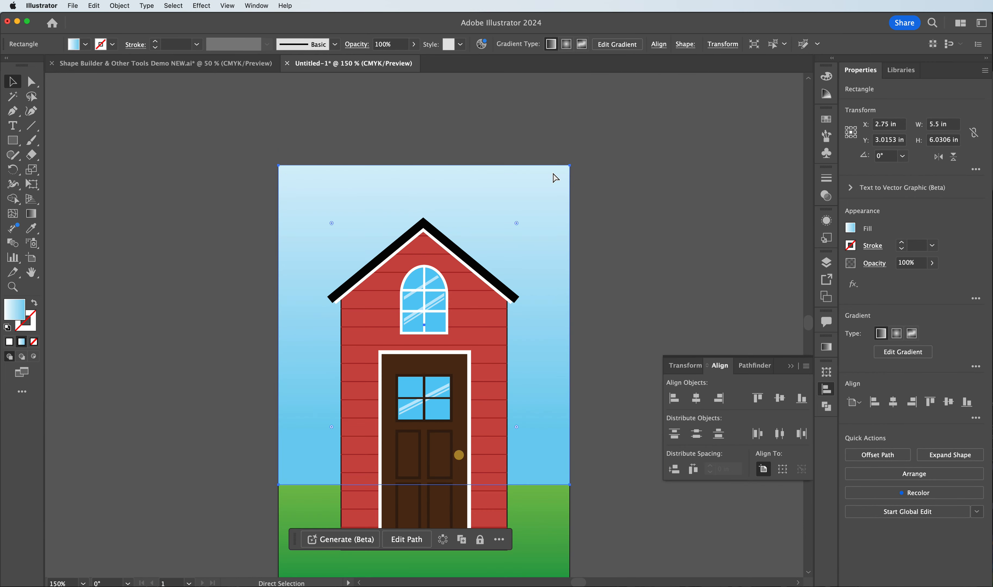
{"action": "scroll", "coordinate": [632, 237], "scroll_direction": "down", "scroll_amount": 5}
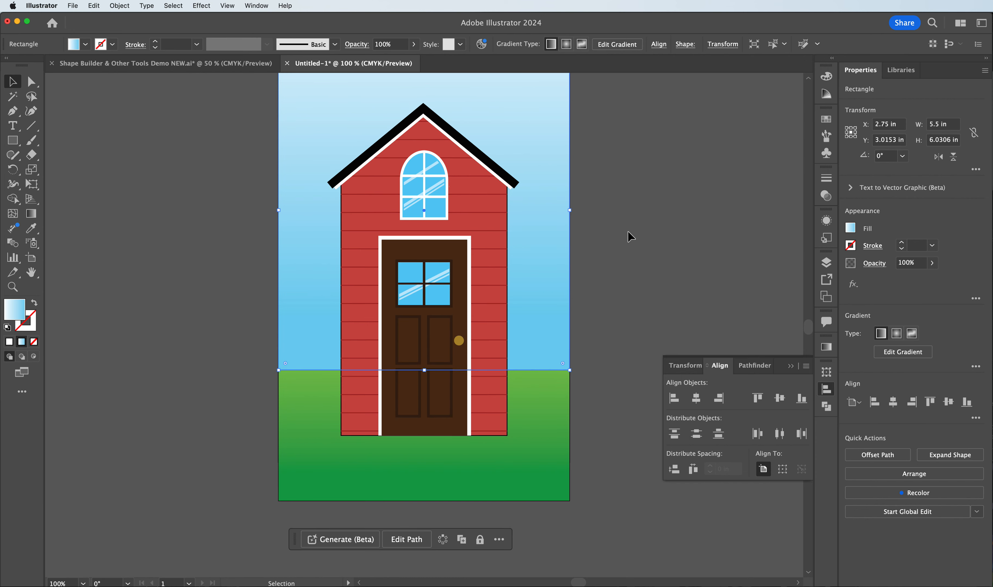
{"action": "left_click", "coordinate": [589, 179]}
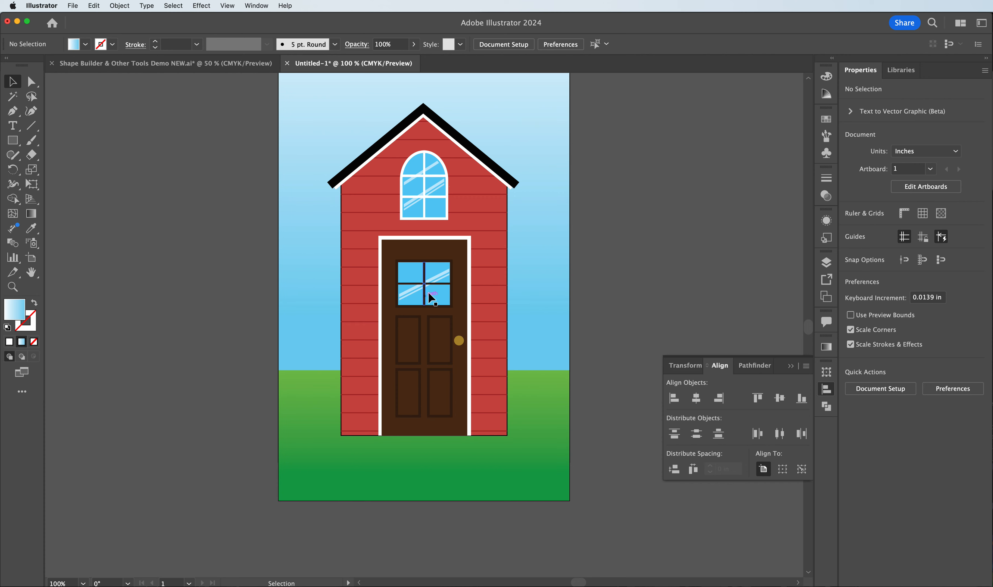
{"action": "left_click", "coordinate": [14, 141]}
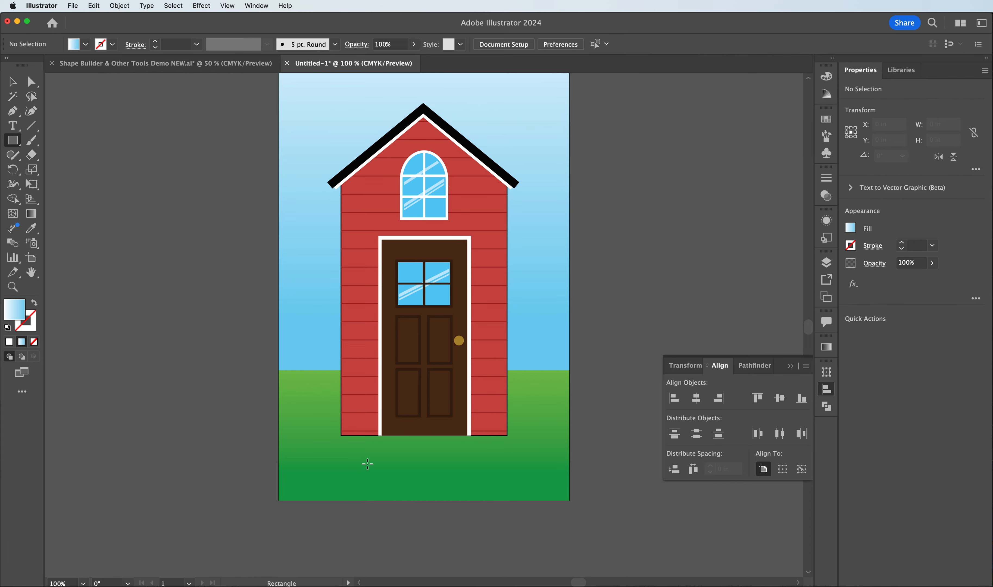
{"action": "left_click", "coordinate": [12, 111]}
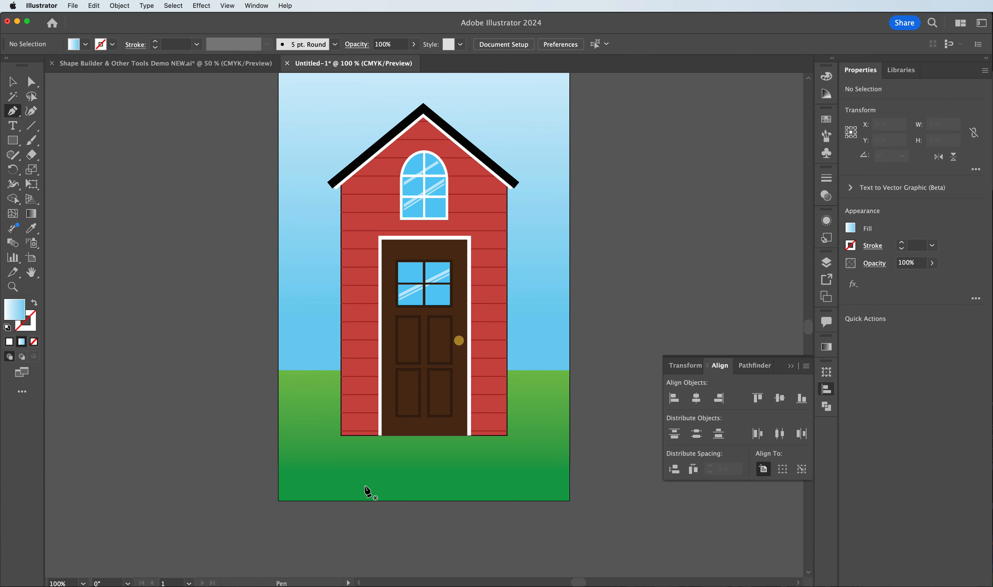
{"action": "left_click", "coordinate": [341, 505]}
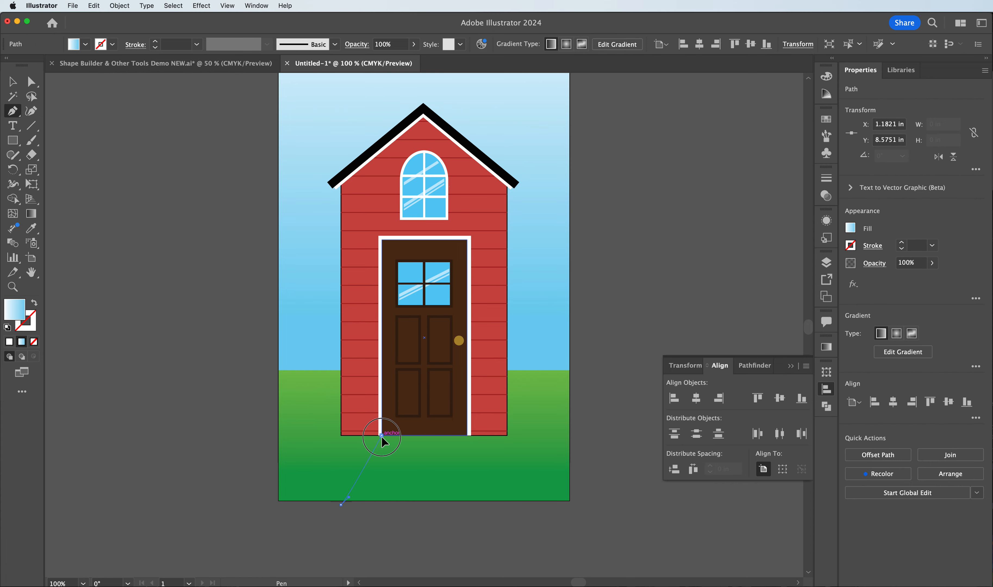
{"action": "left_click", "coordinate": [381, 435]}
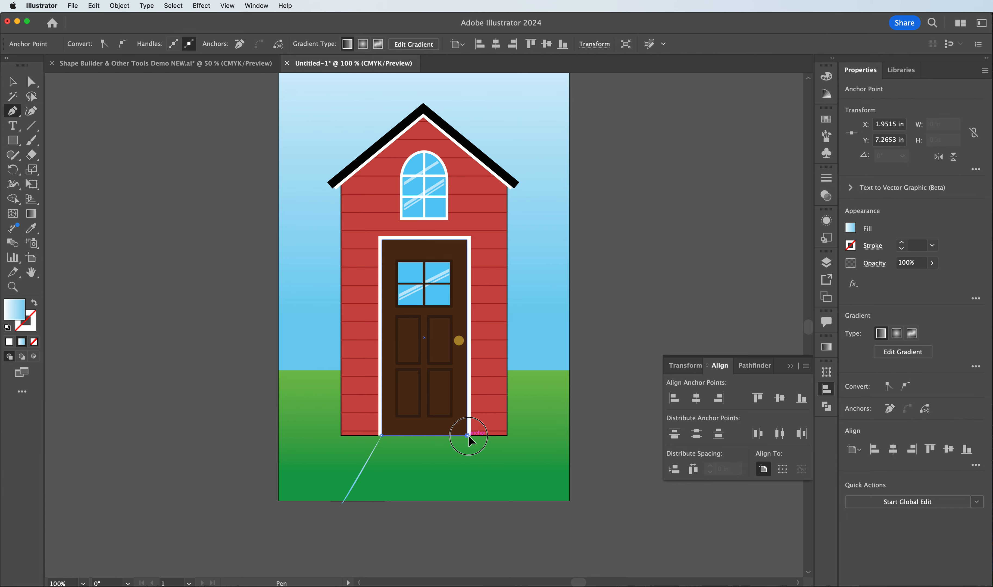
{"action": "left_click", "coordinate": [467, 435]}
{"action": "left_click", "coordinate": [501, 504]}
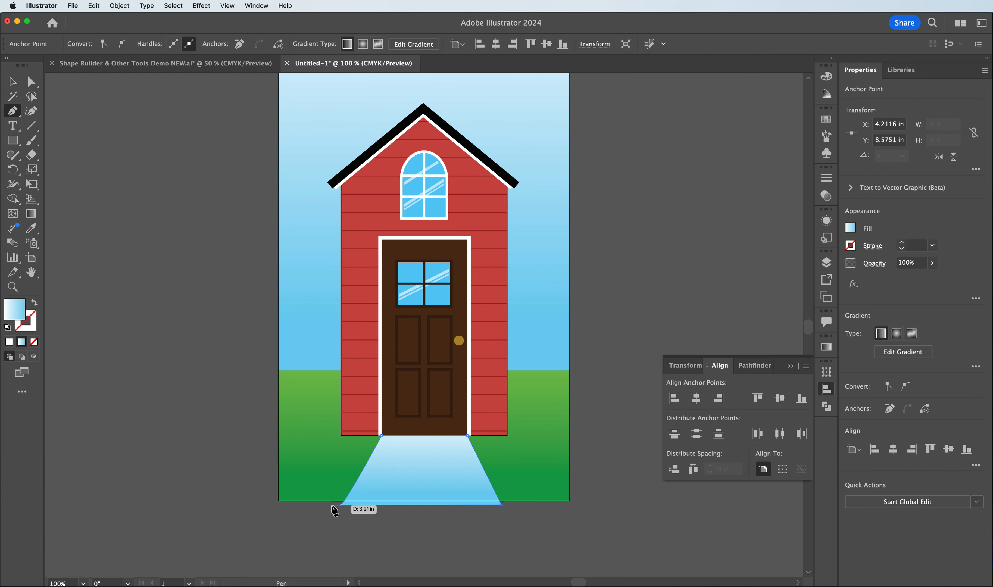
{"action": "left_click", "coordinate": [341, 504]}
Step: Fill the walkway with a light orange-tan, F4C676
{"action": "left_click", "coordinate": [15, 304]}
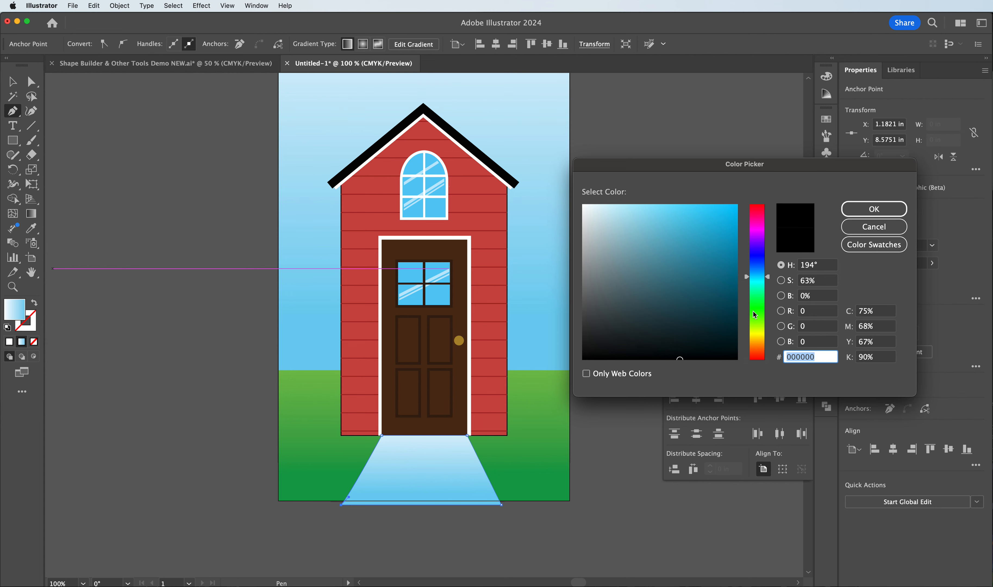
{"action": "left_click_drag", "start_coordinate": [755, 315], "coordinate": [753, 343]}
{"action": "left_click_drag", "start_coordinate": [681, 242], "coordinate": [663, 210]}
{"action": "left_click", "coordinate": [873, 209]}
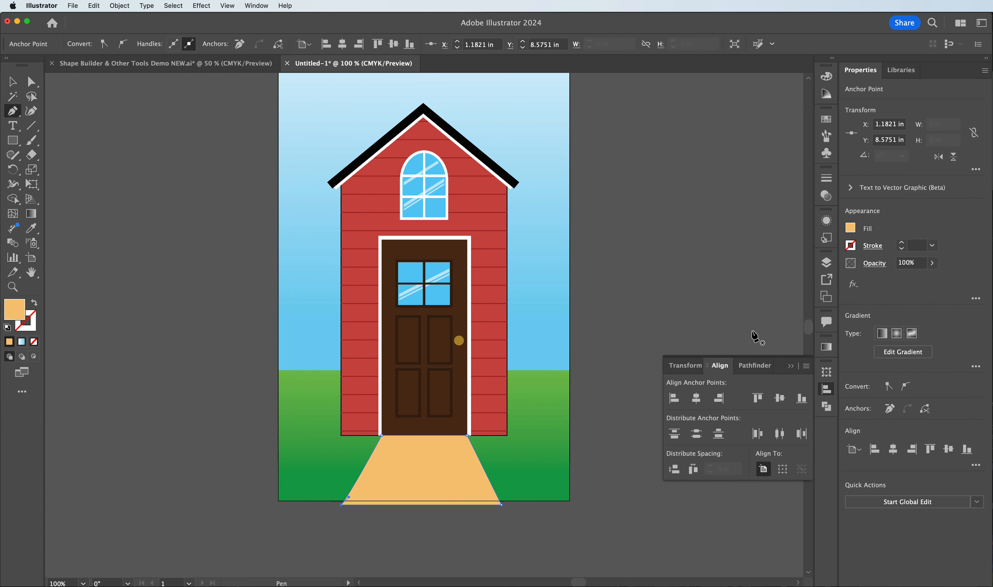
Step: Give the walkway a linear gradient from tan to a darker brown stop at about 90%, and remove the white stop
{"action": "left_click", "coordinate": [827, 353]}
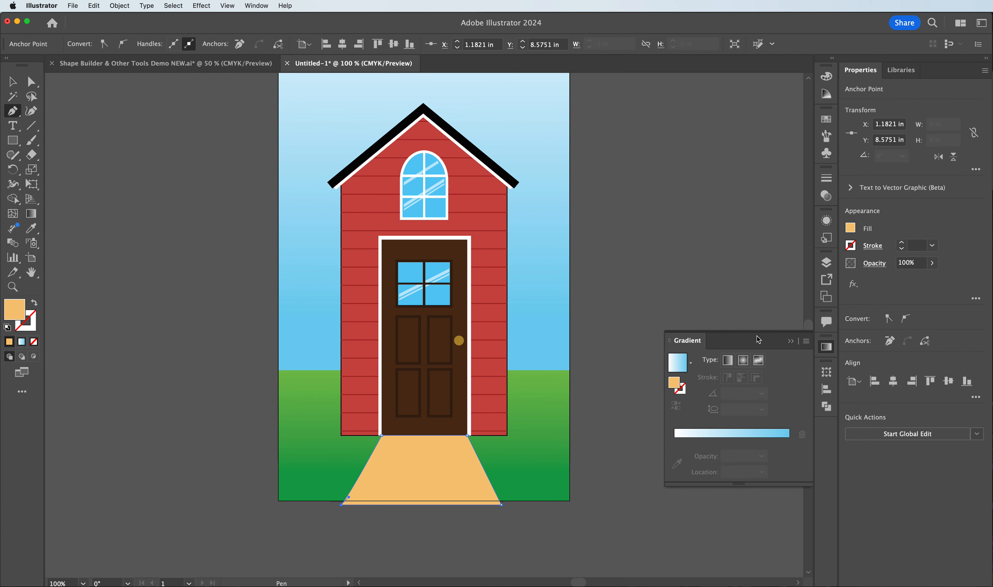
{"action": "left_click", "coordinate": [731, 436]}
{"action": "left_click_drag", "start_coordinate": [789, 457], "coordinate": [773, 471]}
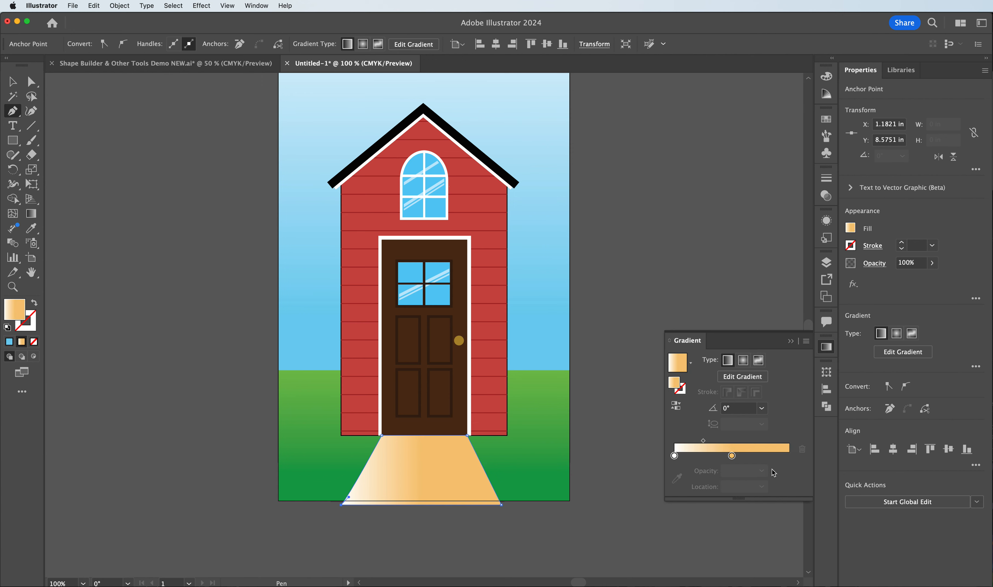
{"action": "left_click", "coordinate": [778, 458]}
{"action": "double_click", "coordinate": [778, 461]}
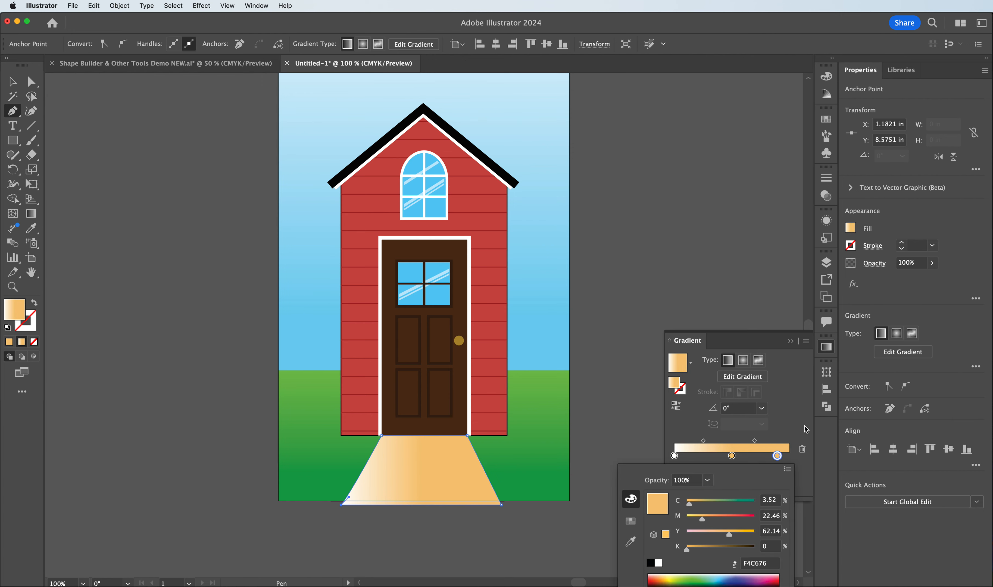
{"action": "left_click_drag", "start_coordinate": [708, 553], "coordinate": [711, 547]}
{"action": "left_click", "coordinate": [669, 457]}
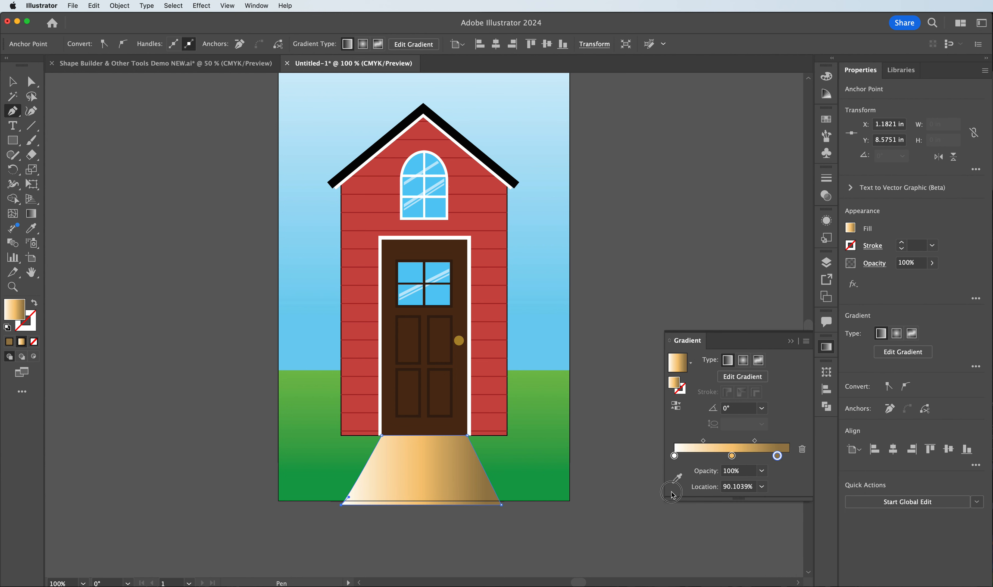
{"action": "left_click_drag", "start_coordinate": [674, 457], "coordinate": [671, 496]}
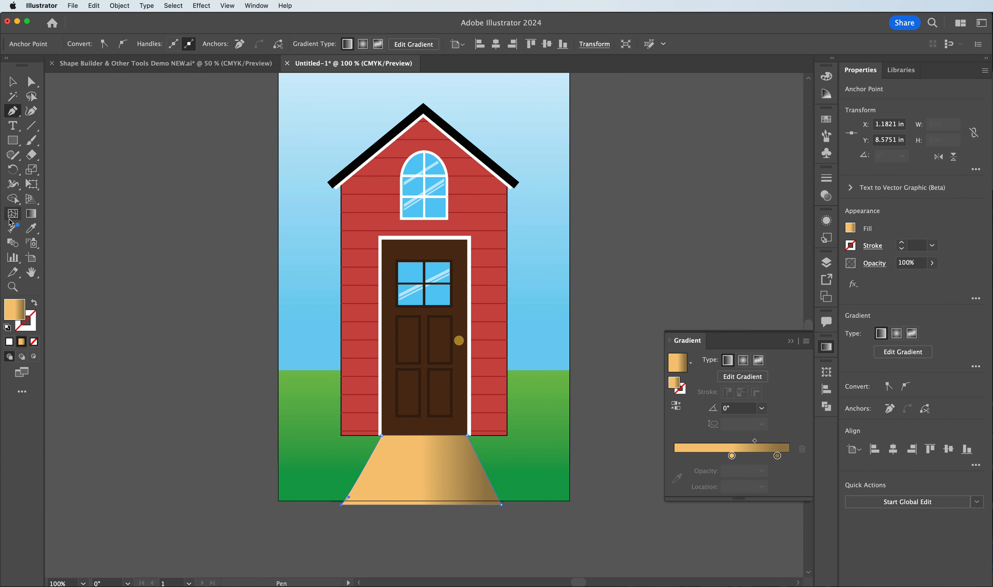
Step: Redirect the walkway's gradient vertically at -90° so it runs from tan at the door to brown at the front, and deselect it
{"action": "left_click", "coordinate": [31, 213]}
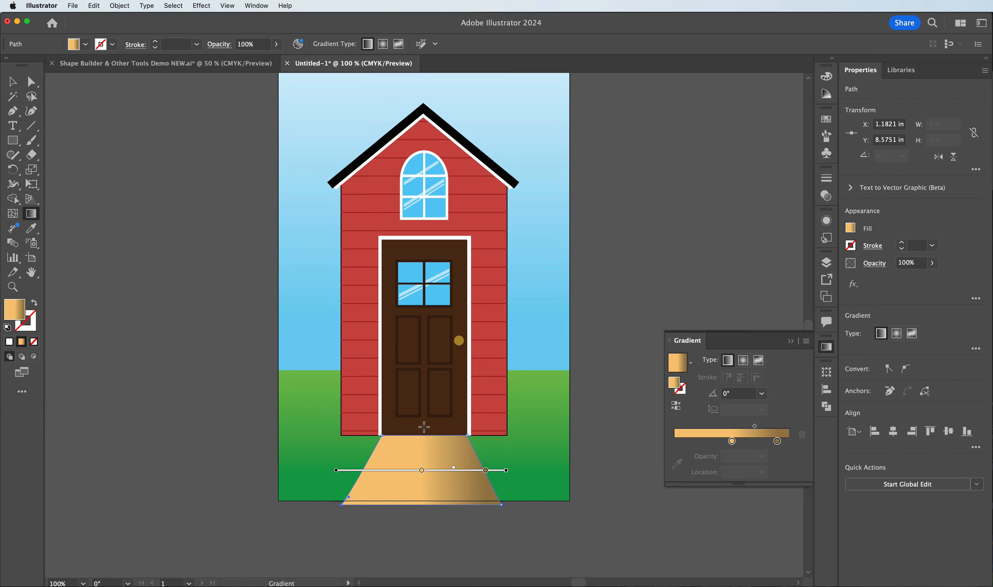
{"action": "left_click_drag", "start_coordinate": [423, 423], "coordinate": [421, 521]}
{"action": "mouse_move", "coordinate": [421, 410]}
{"action": "left_mouse_down"}
{"action": "mouse_move", "coordinate": [419, 535]}
{"action": "mouse_move", "coordinate": [421, 526]}
{"action": "left_mouse_up"}
{"action": "left_click_drag", "start_coordinate": [414, 331], "coordinate": [417, 532]}
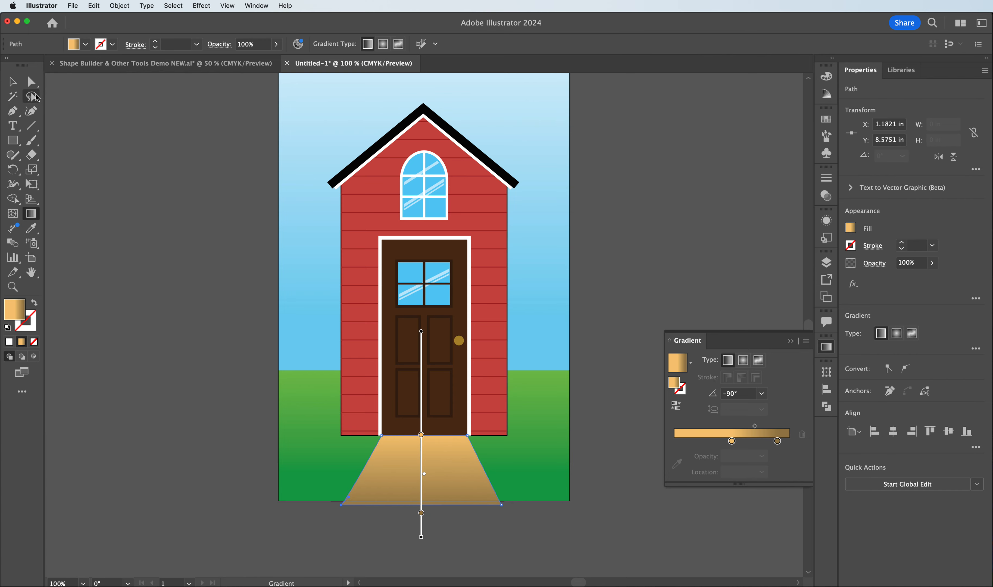
{"action": "left_click", "coordinate": [12, 82]}
{"action": "left_click", "coordinate": [195, 159]}
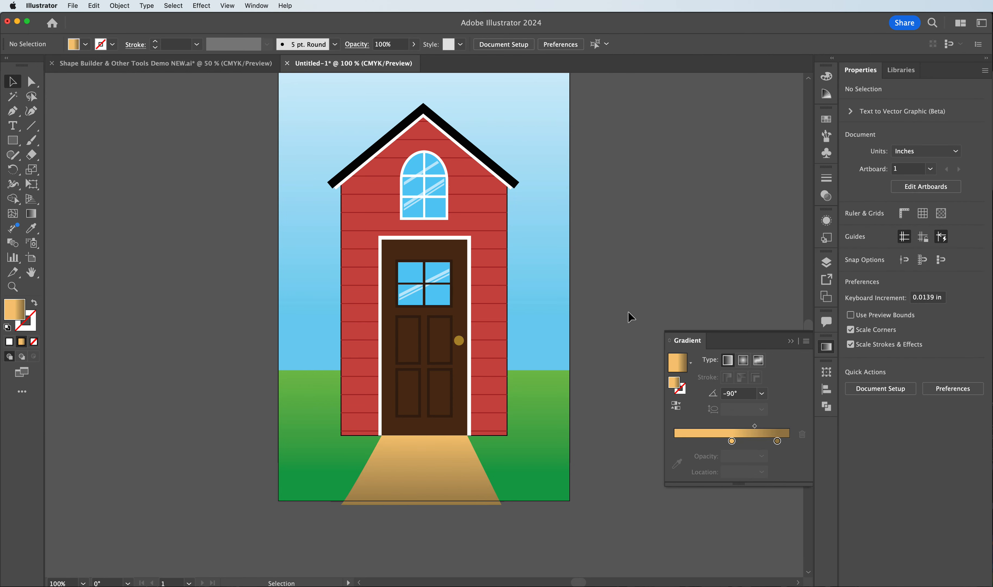
Step: Draw a cluster of six overlapping circles with the Ellipse tool on the grass at the barn's left corner, about 1.34 in wide overall
{"action": "left_click", "coordinate": [13, 140]}
{"action": "left_click", "coordinate": [41, 170]}
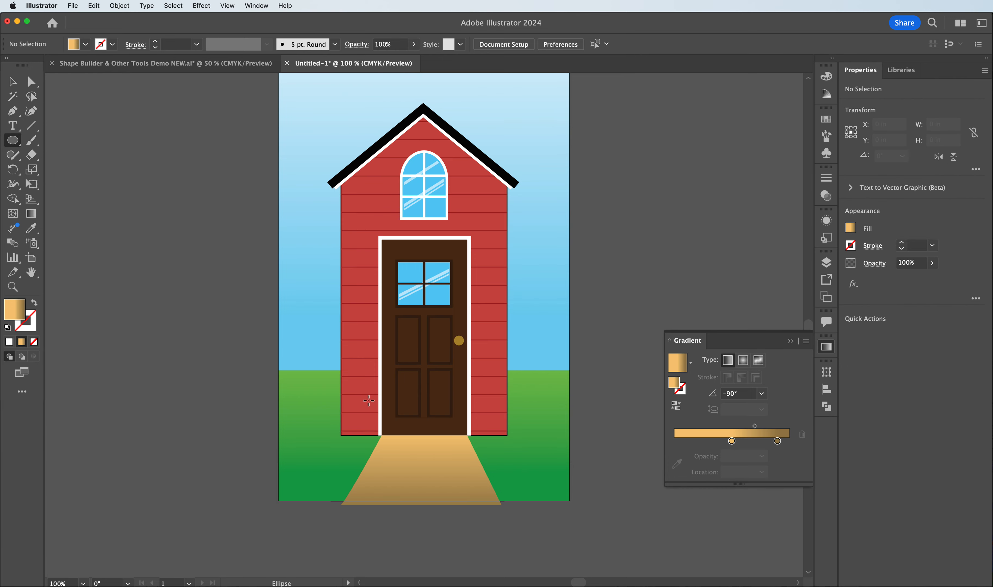
{"action": "left_click_drag", "start_coordinate": [311, 403], "coordinate": [363, 447]}
{"action": "mouse_move", "coordinate": [297, 431]}
{"action": "left_mouse_down"}
{"action": "mouse_move", "coordinate": [344, 459]}
{"action": "mouse_move", "coordinate": [320, 437]}
{"action": "mouse_move", "coordinate": [342, 453]}
{"action": "mouse_move", "coordinate": [331, 441]}
{"action": "left_mouse_up"}
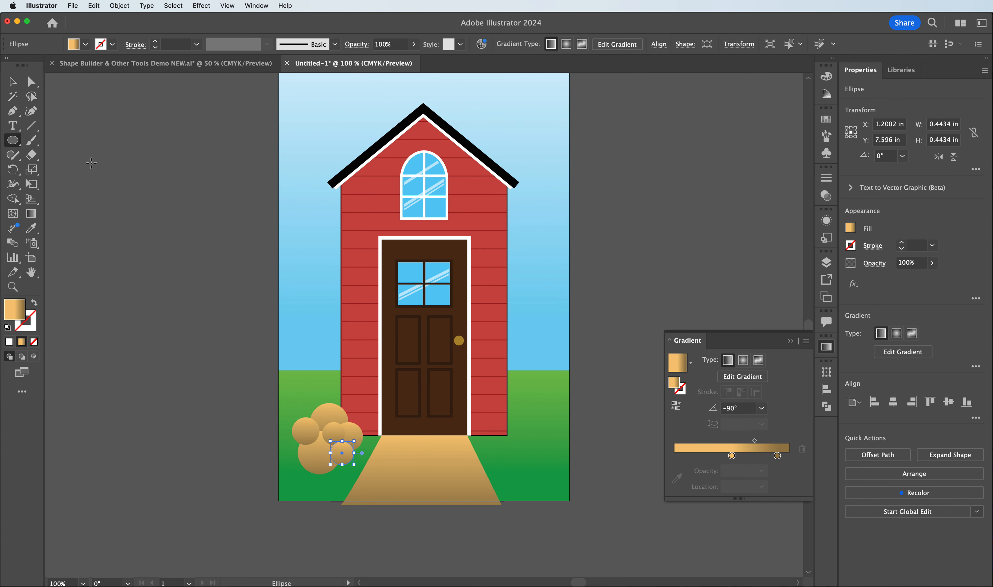
Step: Select only the six clustered circles and apply the grass's green gradient to them with the Eyedropper
{"action": "key", "text": "v"}
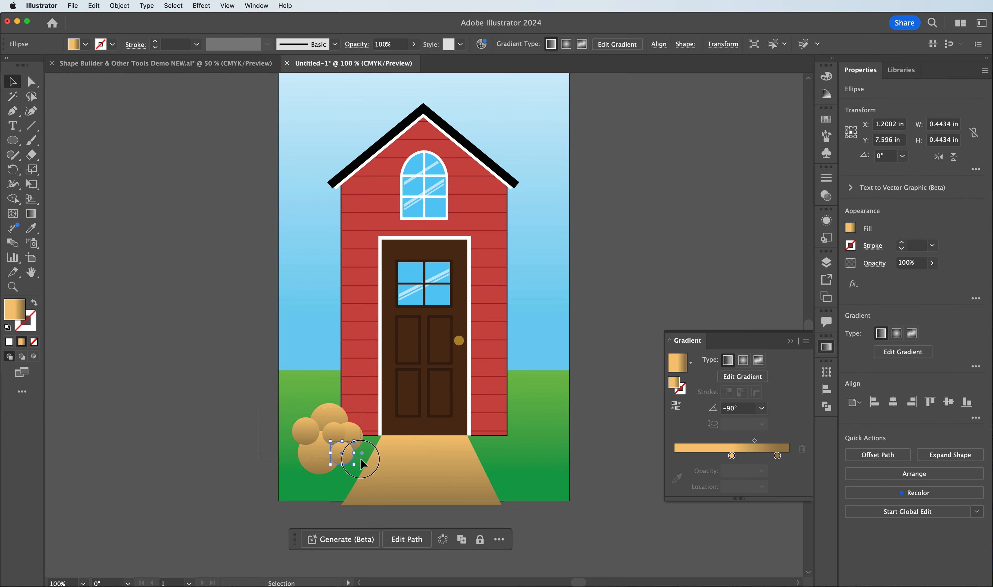
{"action": "key", "text": "super+a"}
{"action": "left_click", "coordinate": [253, 416]}
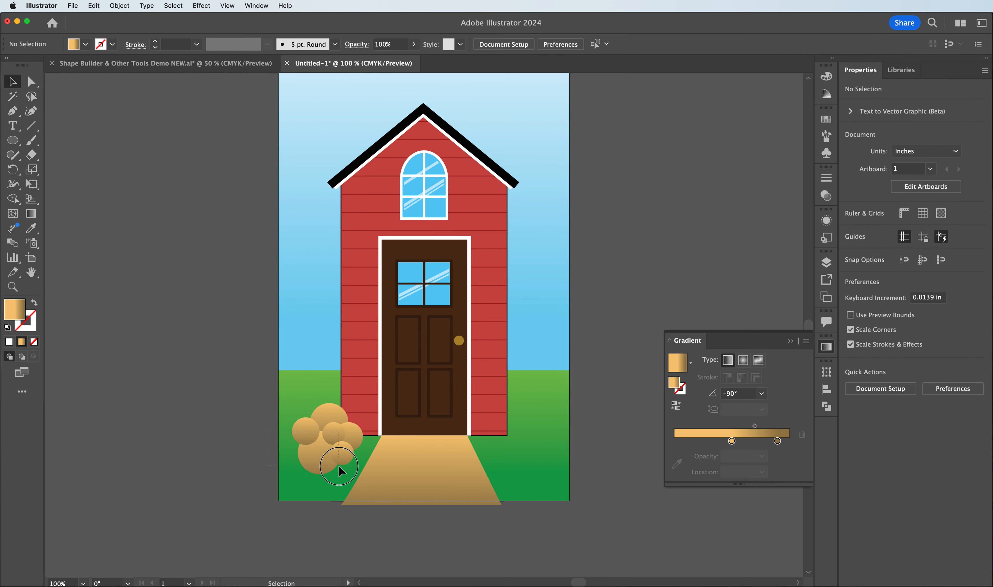
{"action": "left_click_drag", "start_coordinate": [267, 431], "coordinate": [339, 466]}
{"action": "left_click", "coordinate": [297, 399], "text": "shift"}
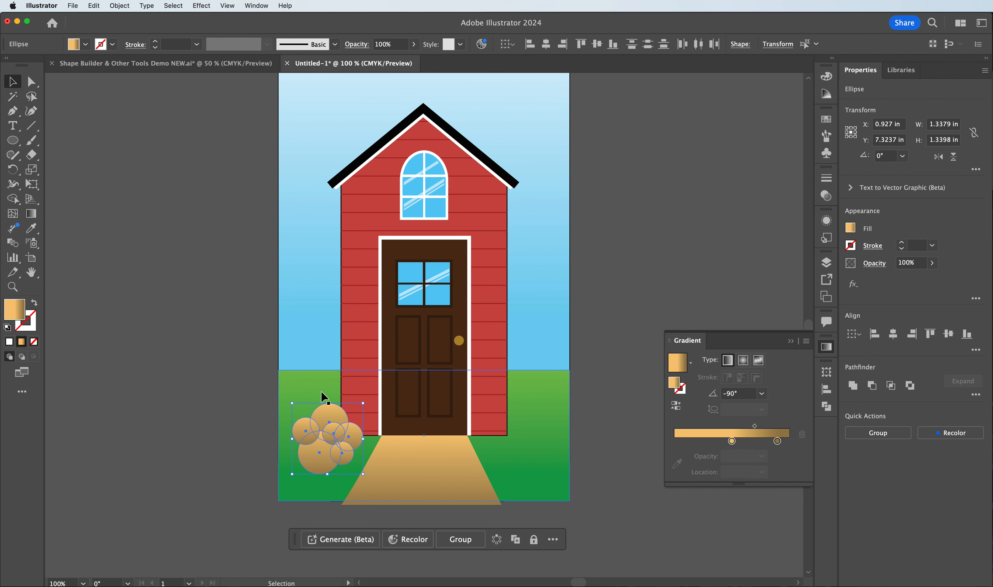
{"action": "left_click", "coordinate": [31, 228]}
{"action": "left_click", "coordinate": [529, 435]}
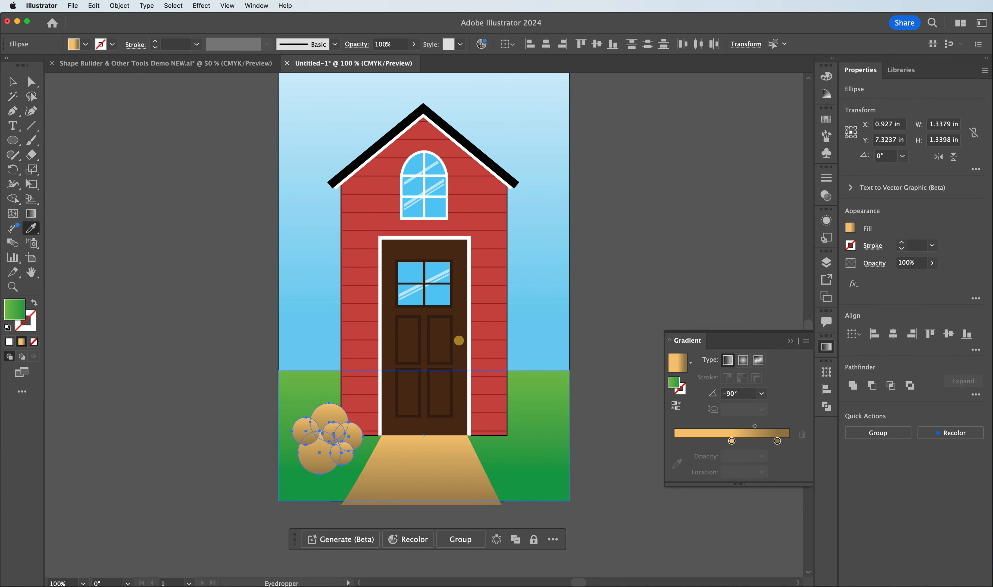
Step: Darken both colour stops of the circles' green gradient, setting the end stop's black to 36%
{"action": "left_click_drag", "start_coordinate": [791, 442], "coordinate": [789, 442]}
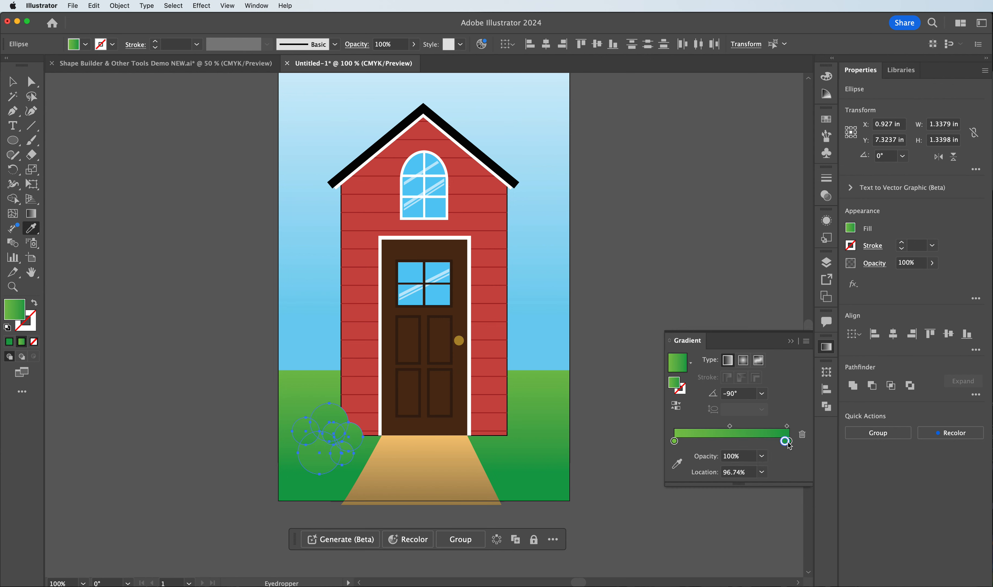
{"action": "key", "text": "super+z"}
{"action": "left_click", "coordinate": [791, 444]}
{"action": "double_click", "coordinate": [791, 443]}
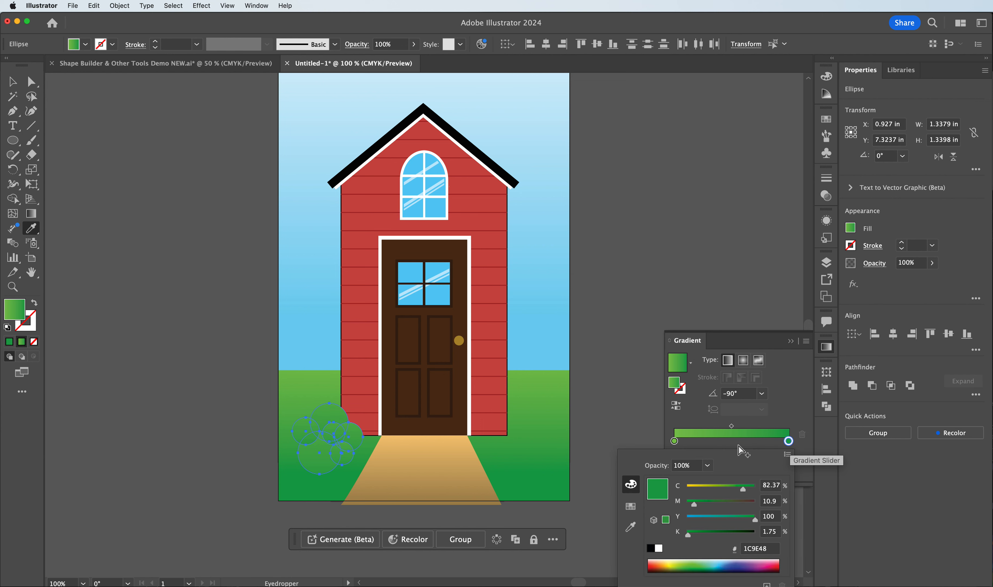
{"action": "left_click", "coordinate": [712, 535]}
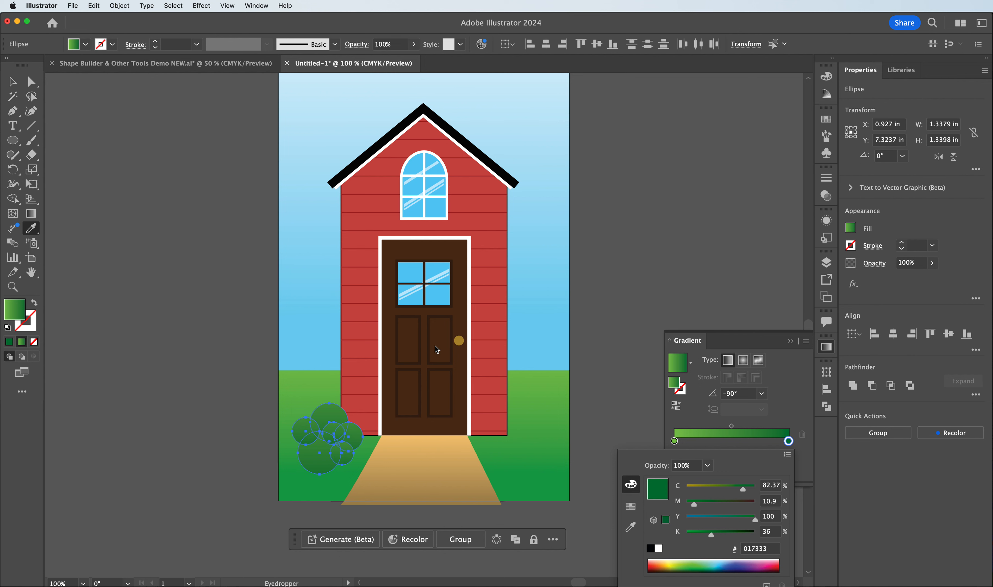
{"action": "left_click", "coordinate": [715, 444]}
{"action": "left_click_drag", "start_coordinate": [709, 444], "coordinate": [657, 446]}
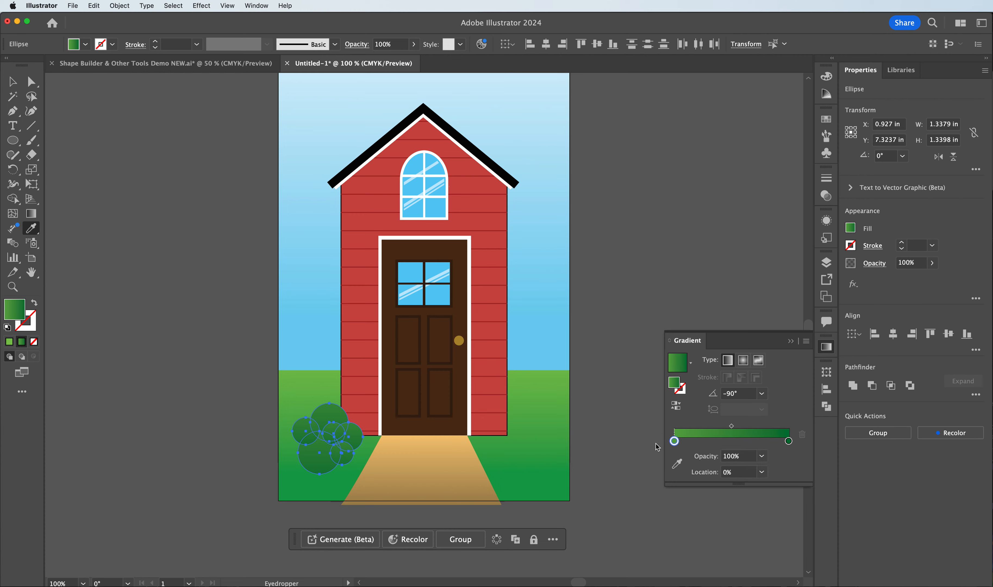
Step: Move the circles up about 0.23 in and merge them into a single bush shape with Shape Builder
{"action": "left_click", "coordinate": [12, 81]}
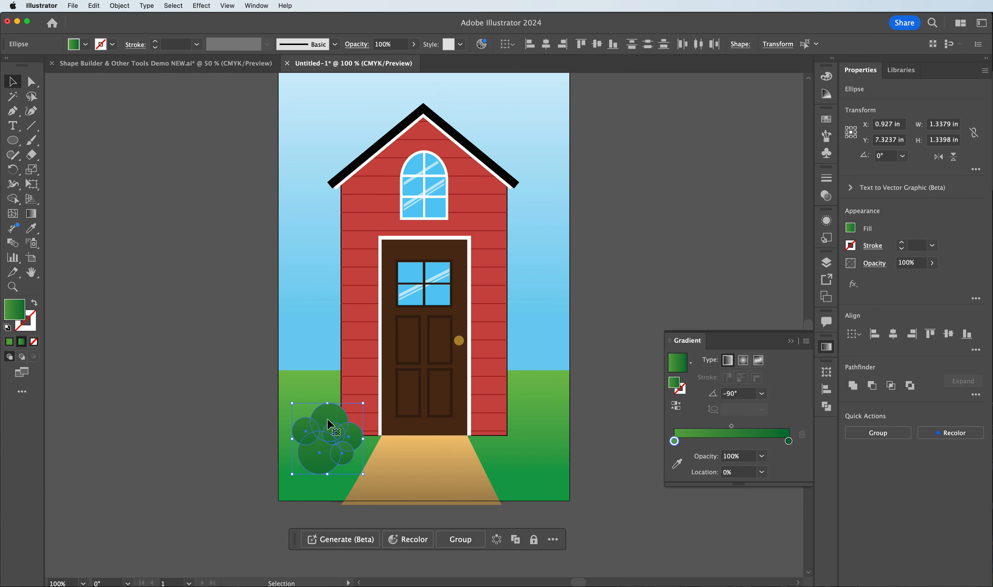
{"action": "left_click_drag", "start_coordinate": [332, 435], "coordinate": [331, 417]}
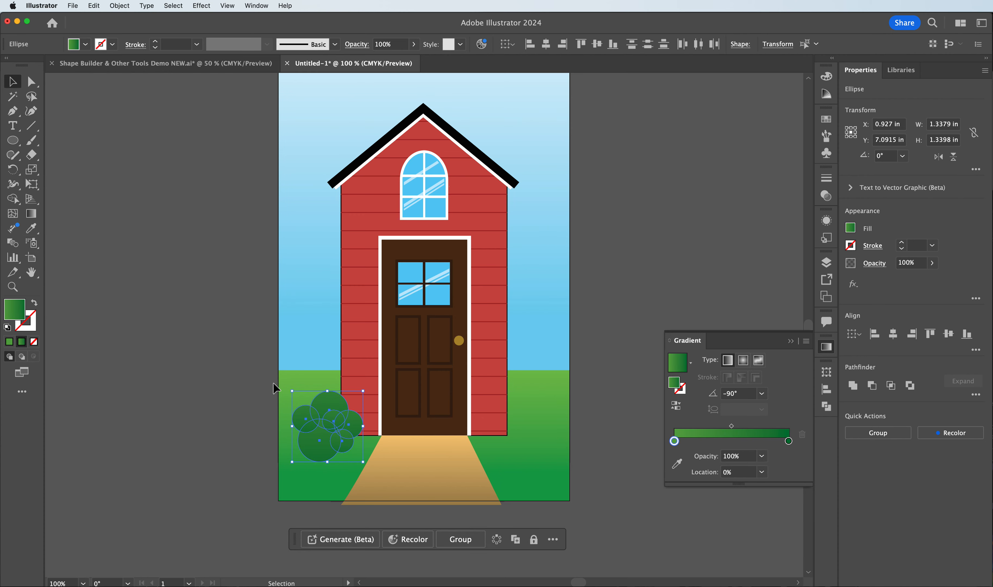
{"action": "left_click", "coordinate": [12, 198]}
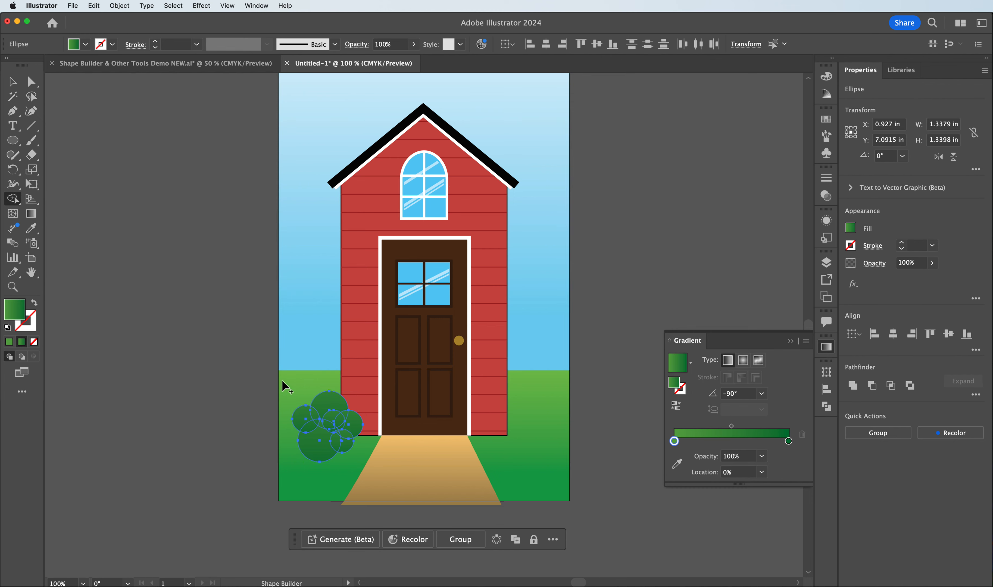
{"action": "mouse_move", "coordinate": [282, 380]}
{"action": "left_mouse_down"}
{"action": "mouse_move", "coordinate": [371, 485]}
{"action": "mouse_move", "coordinate": [306, 451]}
{"action": "left_mouse_up"}
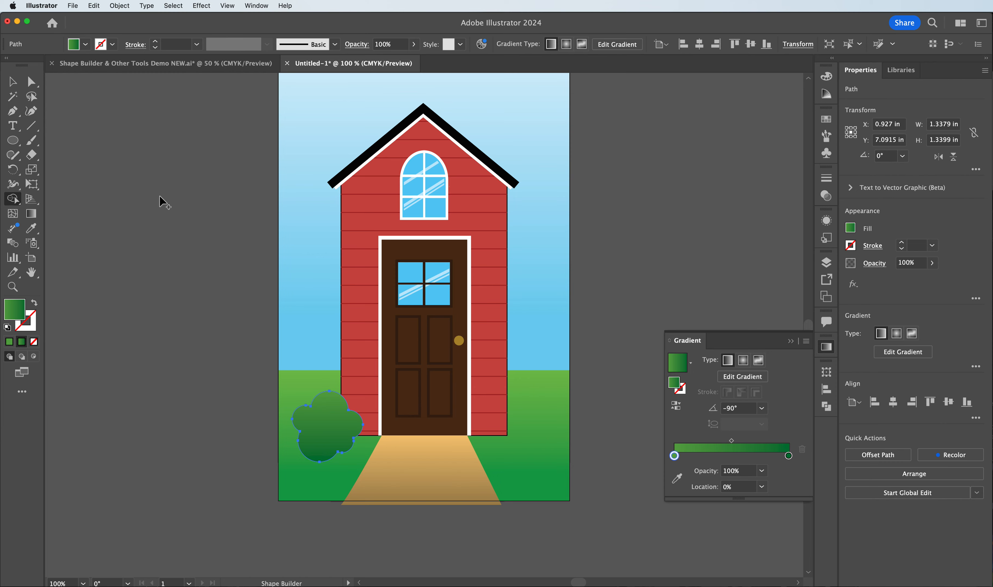
Step: Shift the bush closer to the door and place a copy on the door's right side, centred at about X 4.32 in, Y 6.99 in
{"action": "left_click", "coordinate": [13, 81]}
{"action": "left_click", "coordinate": [284, 206]}
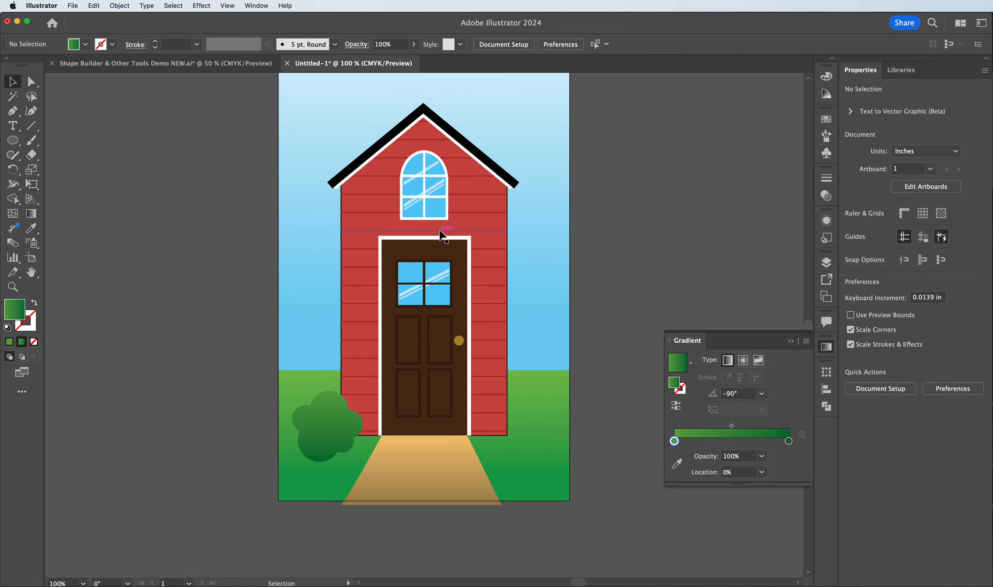
{"action": "left_click_drag", "start_coordinate": [335, 427], "coordinate": [510, 430]}
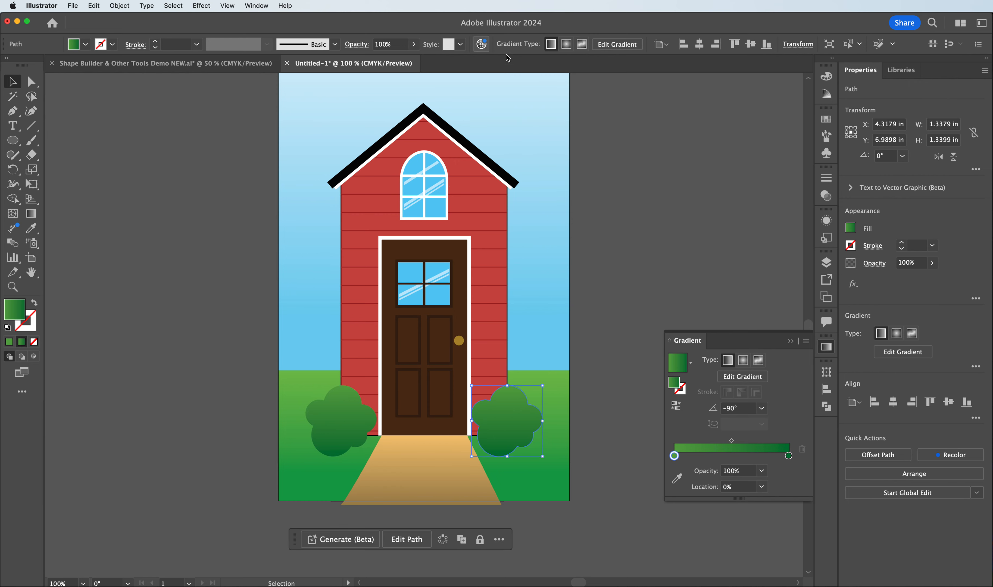
{"action": "left_click", "coordinate": [614, 176]}
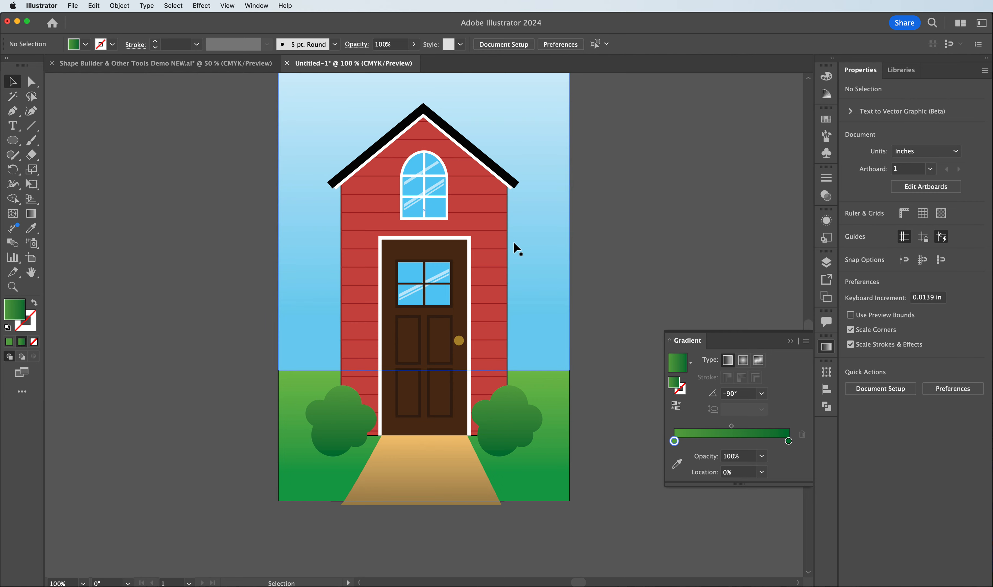
Step: Draw a chimney rectangle about 0.55 in wide and 0.87 in high overlapping the barn's left roof slope
{"action": "scroll", "coordinate": [513, 242], "scroll_direction": "up", "scroll_amount": 1}
{"action": "scroll", "coordinate": [512, 242], "scroll_direction": "up", "scroll_amount": 5}
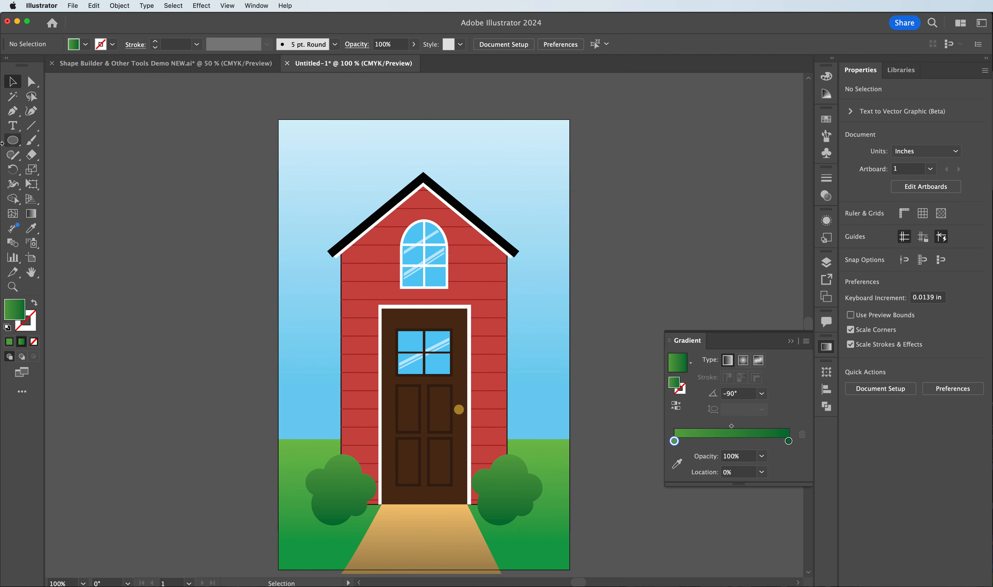
{"action": "left_click", "coordinate": [14, 140]}
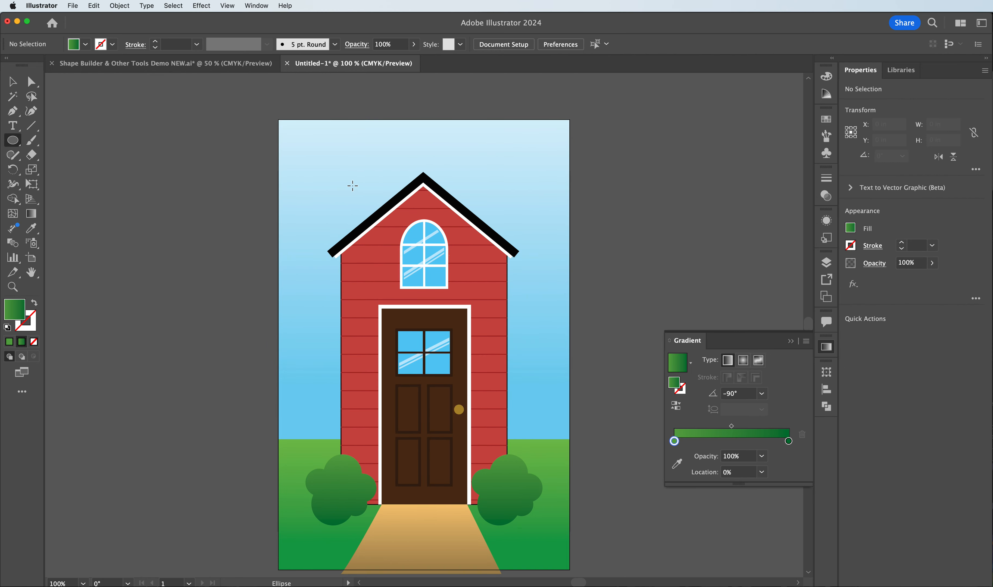
{"action": "left_click_drag", "start_coordinate": [15, 141], "coordinate": [68, 137]}
{"action": "mouse_move", "coordinate": [346, 190]}
{"action": "left_mouse_down"}
{"action": "mouse_move", "coordinate": [388, 231]}
{"action": "mouse_move", "coordinate": [364, 240]}
{"action": "mouse_move", "coordinate": [377, 237]}
{"action": "left_mouse_up"}
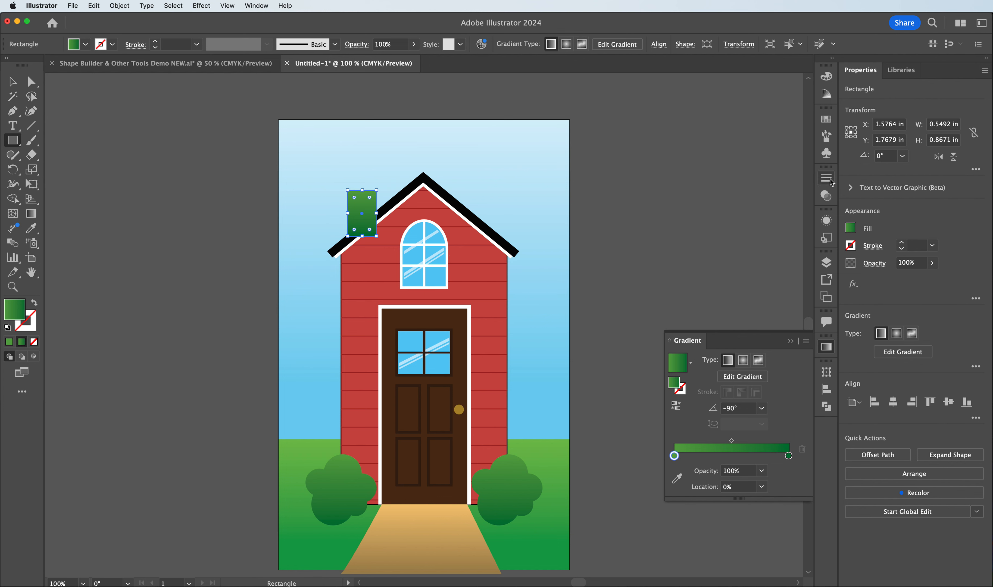
Step: Fill the chimney with the dark red swatch (C=15 M=100 Y=90 K=10) and stack it behind the roof, in front of the sky
{"action": "left_click", "coordinate": [826, 119]}
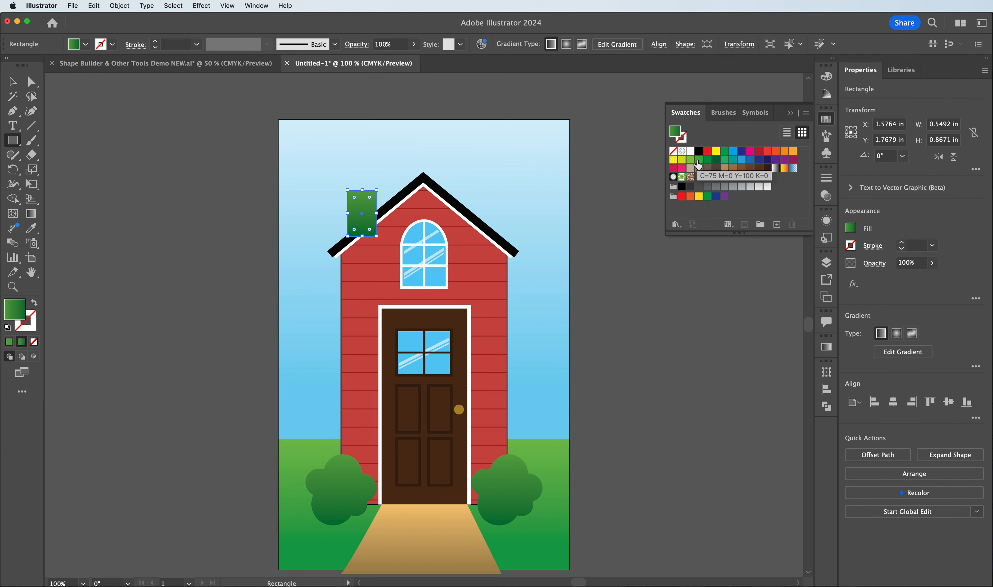
{"action": "left_click", "coordinate": [759, 151]}
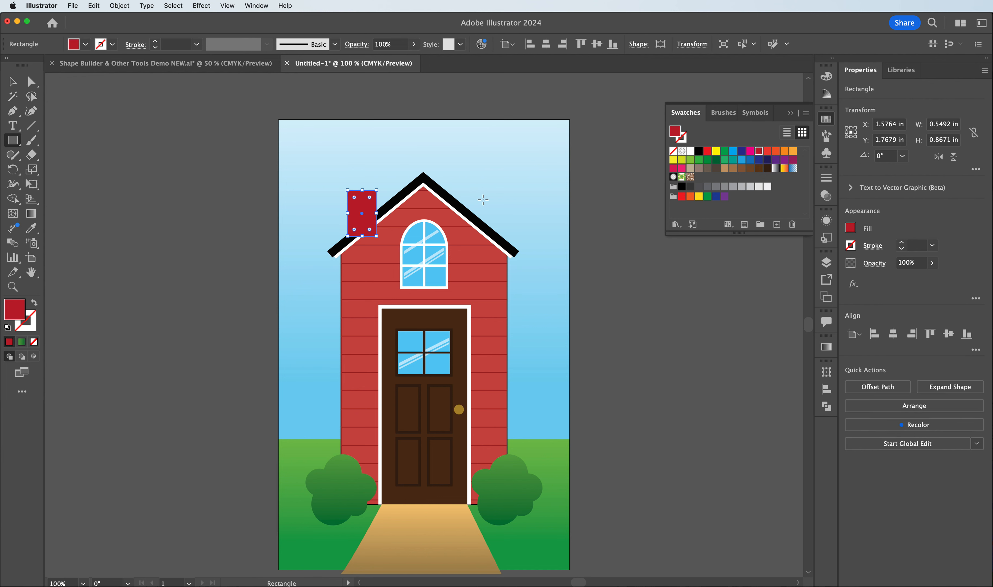
{"action": "key", "text": "super+shift+bracketleft"}
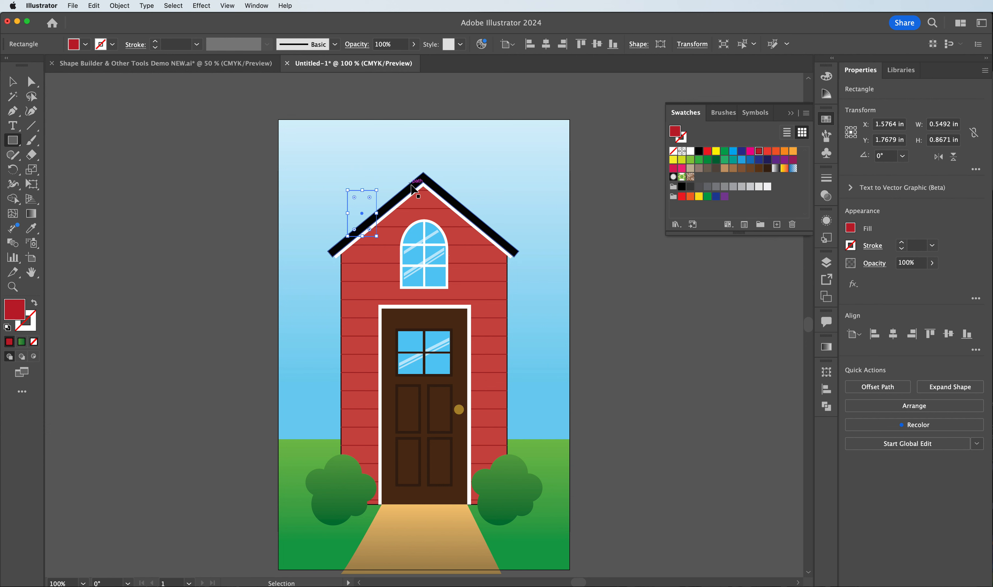
{"action": "key", "text": "super+bracketright"}
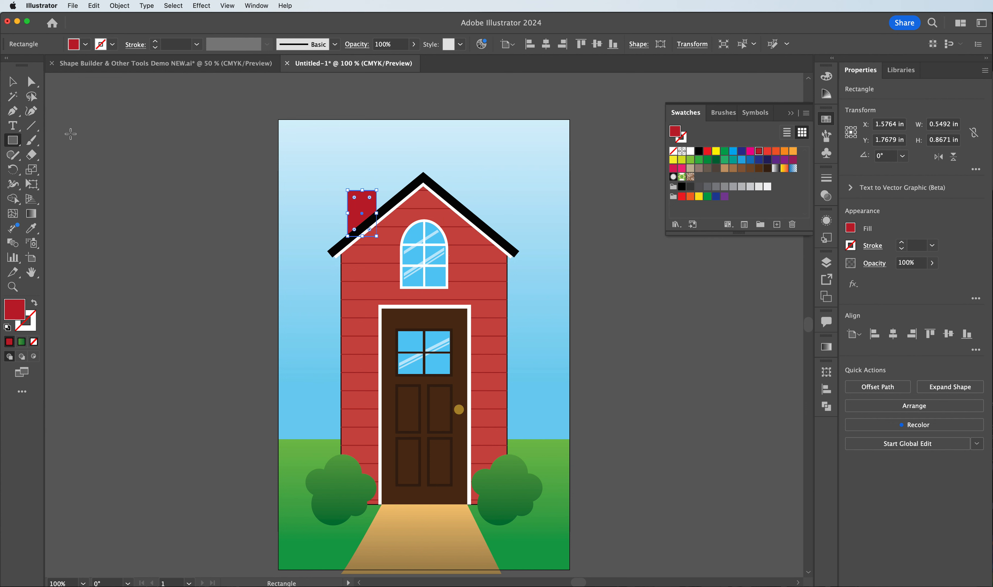
Step: Add a rounded rectangle about 0.77 in wide and 0.28 in high as the chimney's cap, then deselect it
{"action": "left_click_drag", "start_coordinate": [12, 140], "coordinate": [70, 160]}
{"action": "left_click_drag", "start_coordinate": [341, 184], "coordinate": [383, 198]}
{"action": "key", "text": "v"}
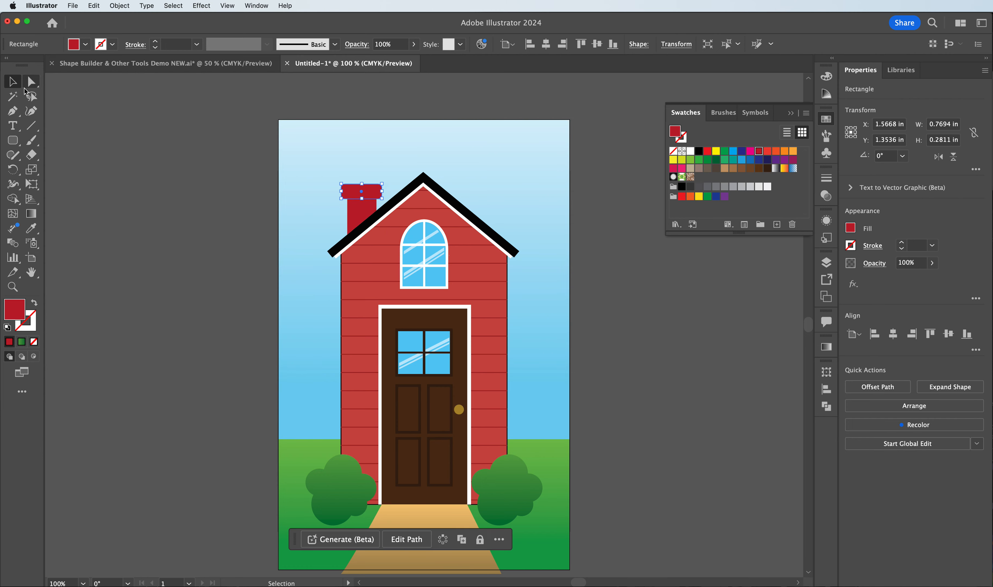
{"action": "left_click", "coordinate": [146, 126]}
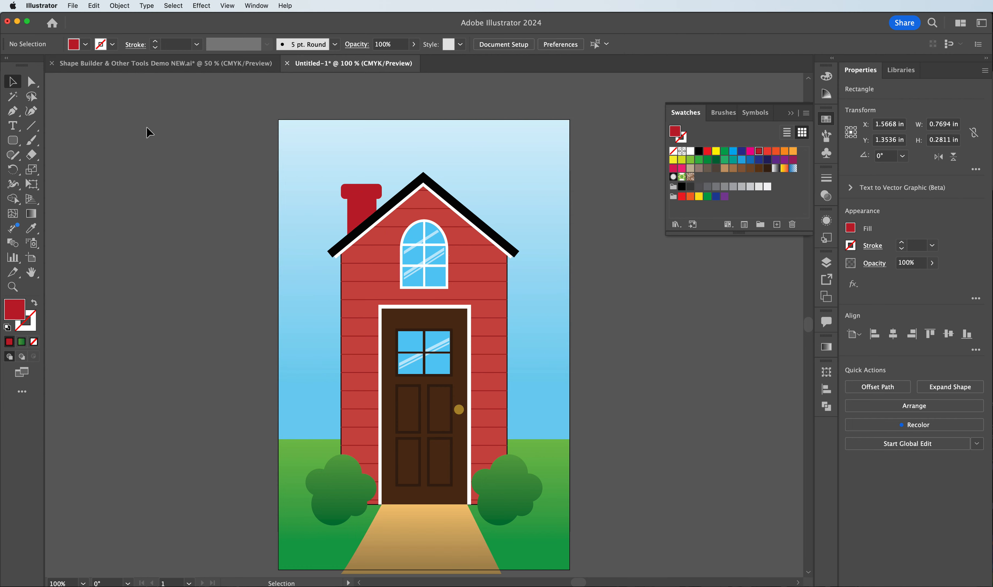
Step: Draw a shadow rectangle about 0.55 in wide and 0.38 in high across the chimney's upper part, matching the shaft's width
{"action": "left_click", "coordinate": [359, 214]}
{"action": "left_click", "coordinate": [13, 140]}
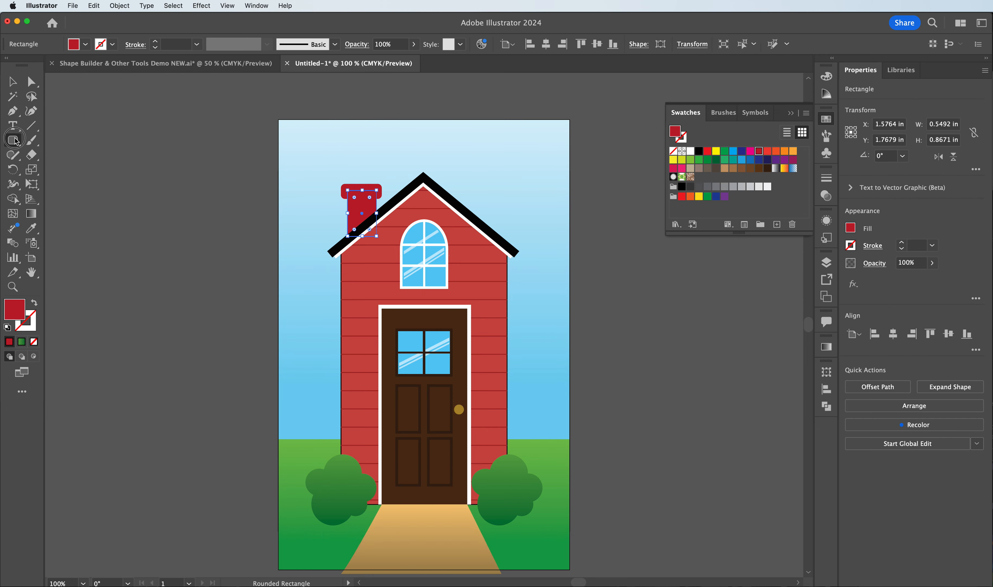
{"action": "left_click", "coordinate": [61, 141]}
{"action": "left_click_drag", "start_coordinate": [347, 183], "coordinate": [377, 204]}
Step: Fill the shadow rectangle with a darker red and leave it behind the cap, showing as a strip just beneath it
{"action": "double_click", "coordinate": [14, 309]}
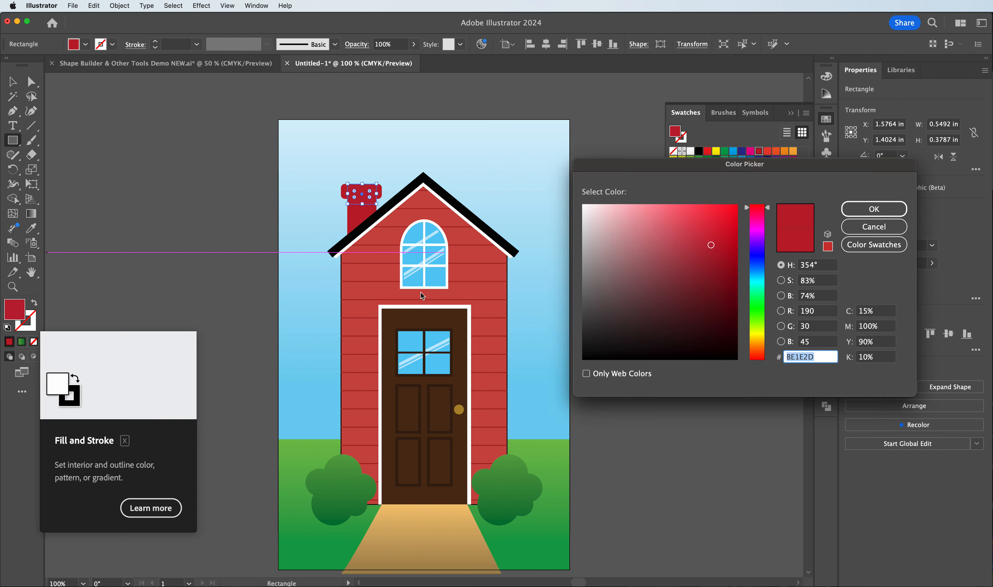
{"action": "left_click", "coordinate": [717, 277]}
{"action": "left_click", "coordinate": [857, 216]}
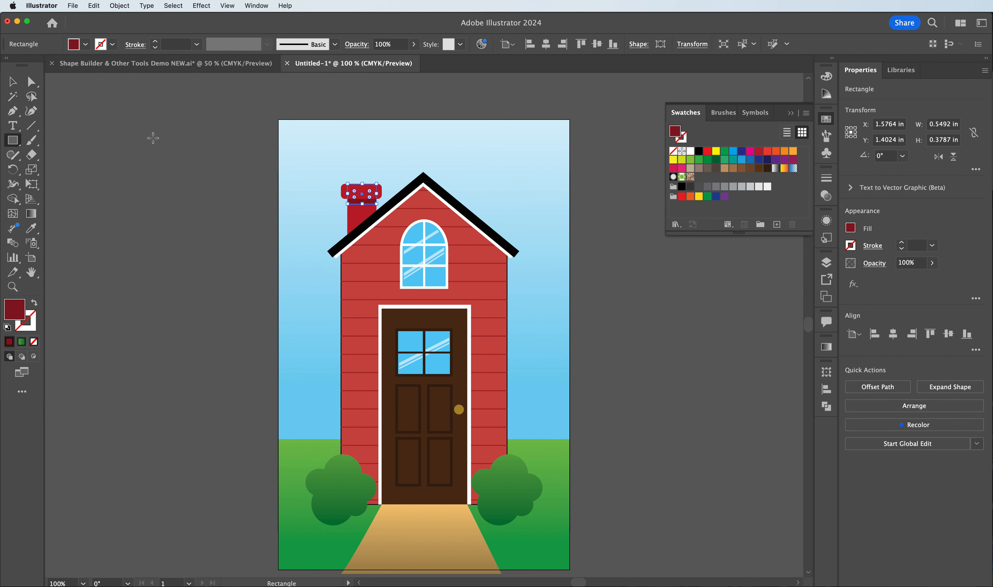
{"action": "left_click", "coordinate": [12, 83]}
{"action": "left_click", "coordinate": [135, 104]}
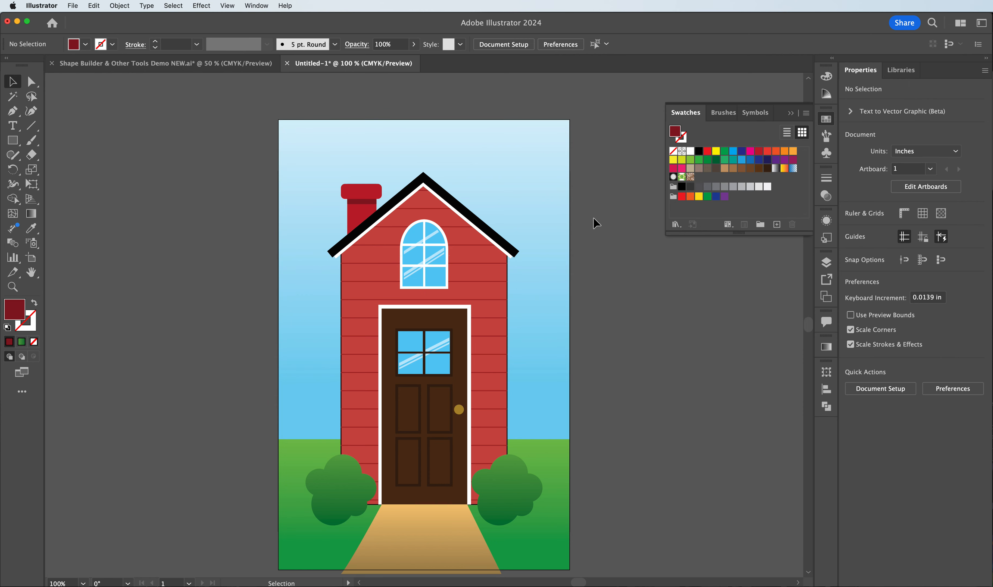
{"action": "scroll", "coordinate": [592, 234], "scroll_direction": "down", "scroll_amount": 3}
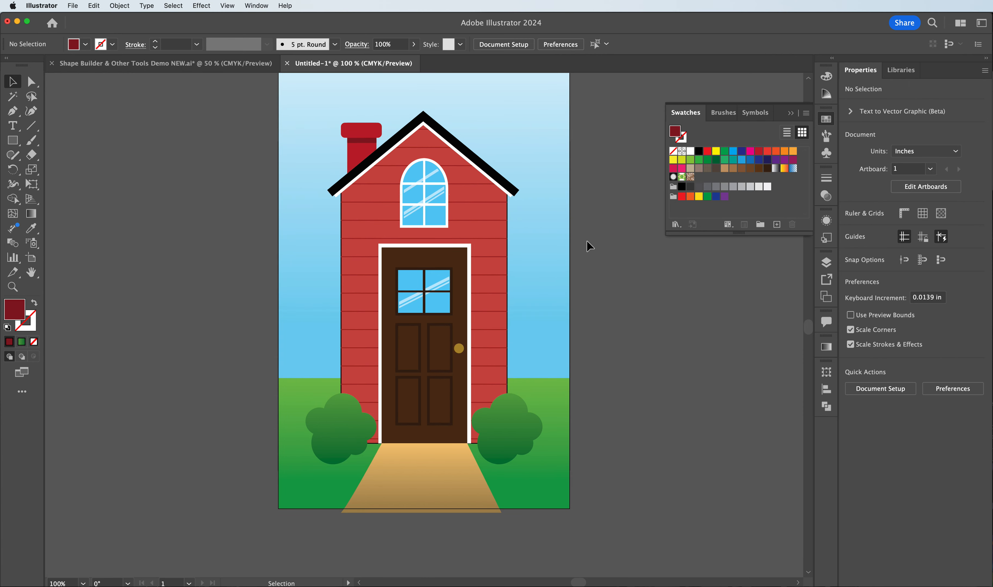
{"action": "scroll", "coordinate": [586, 241], "scroll_direction": "up", "scroll_amount": 2}
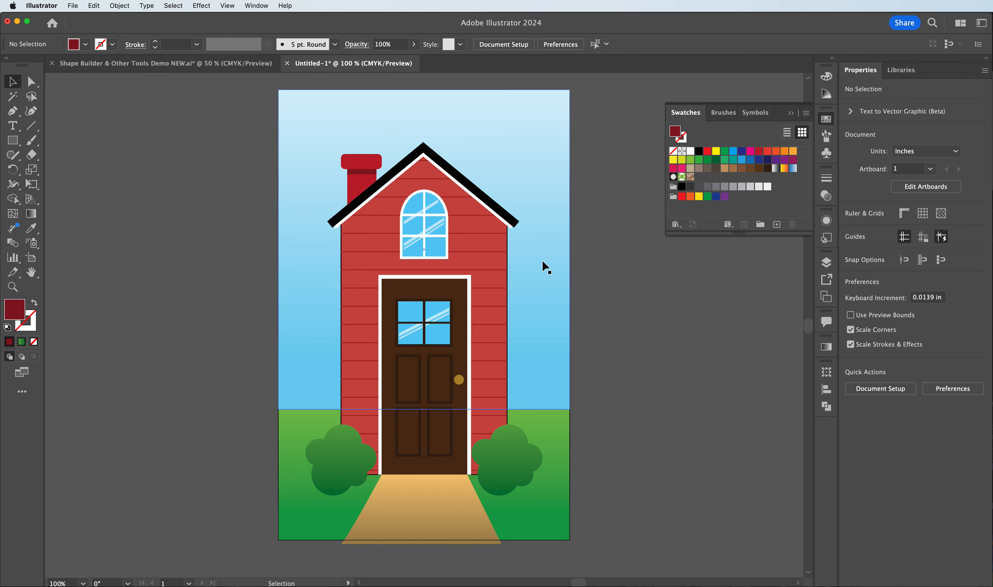